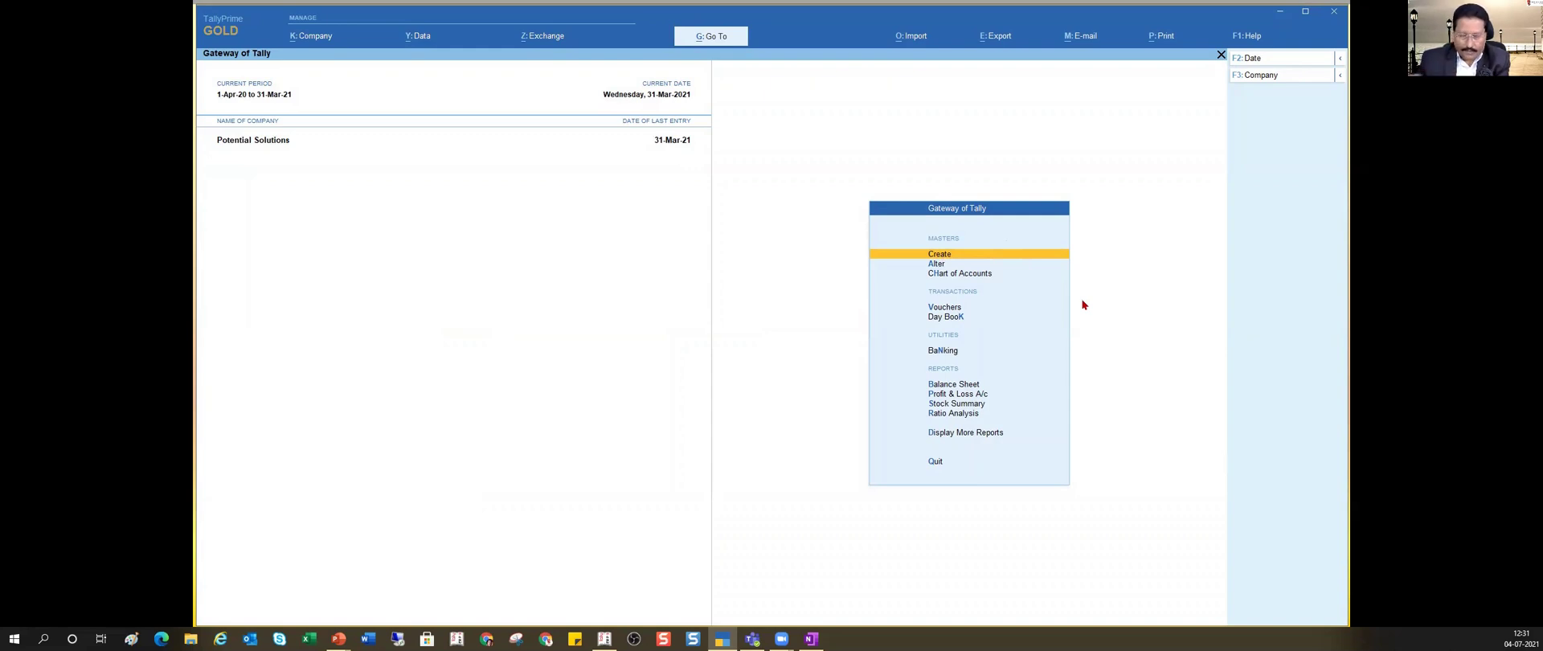
# Step: Start creating a new accounting ledger and name it New Customer, leaving the alias empty
pyautogui.press('Return')
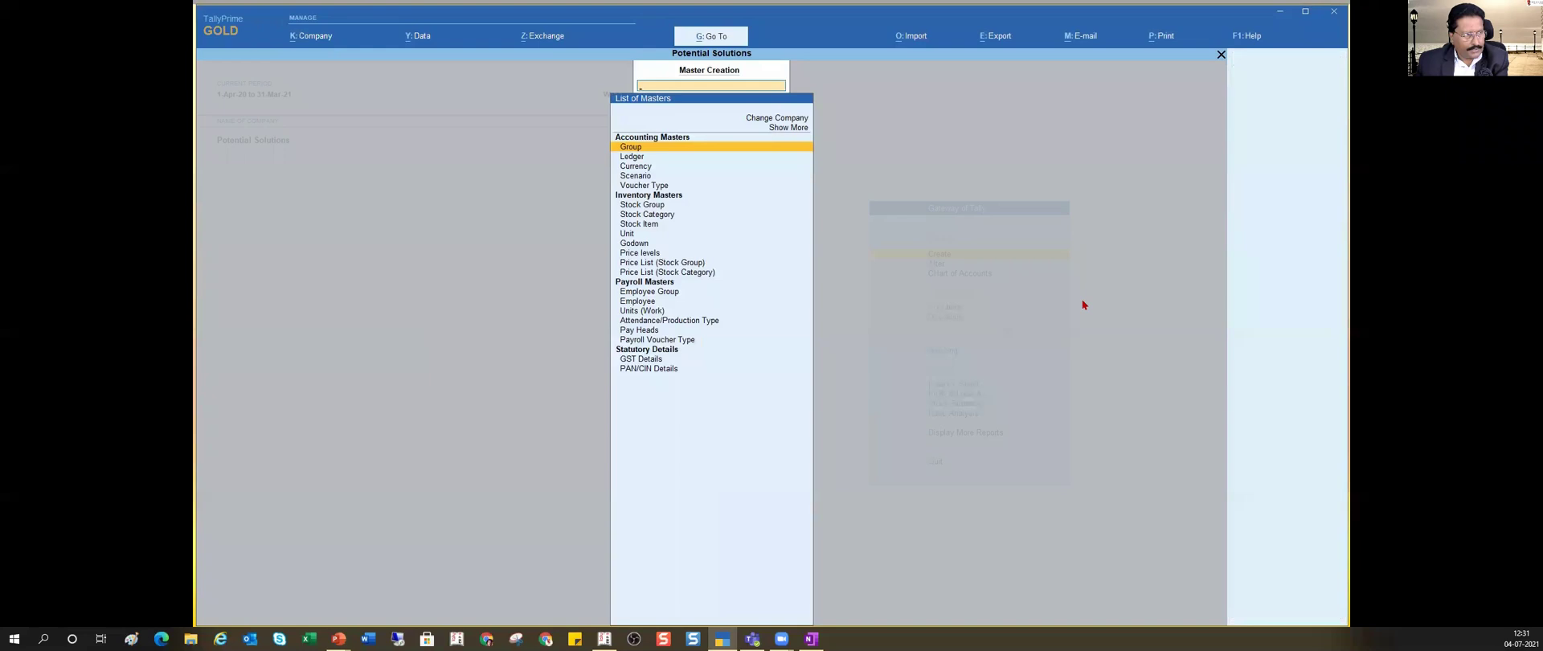
pyautogui.press('Down')
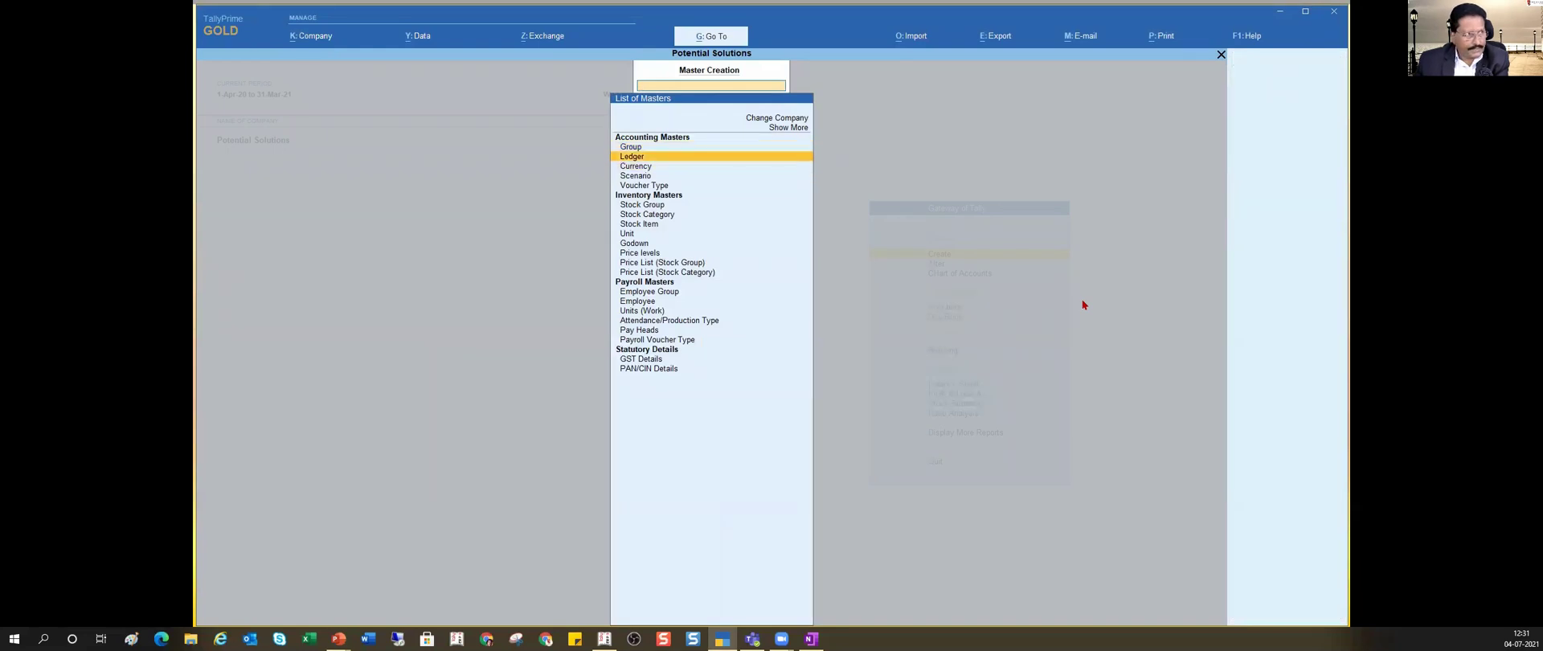
pyautogui.press('Return')
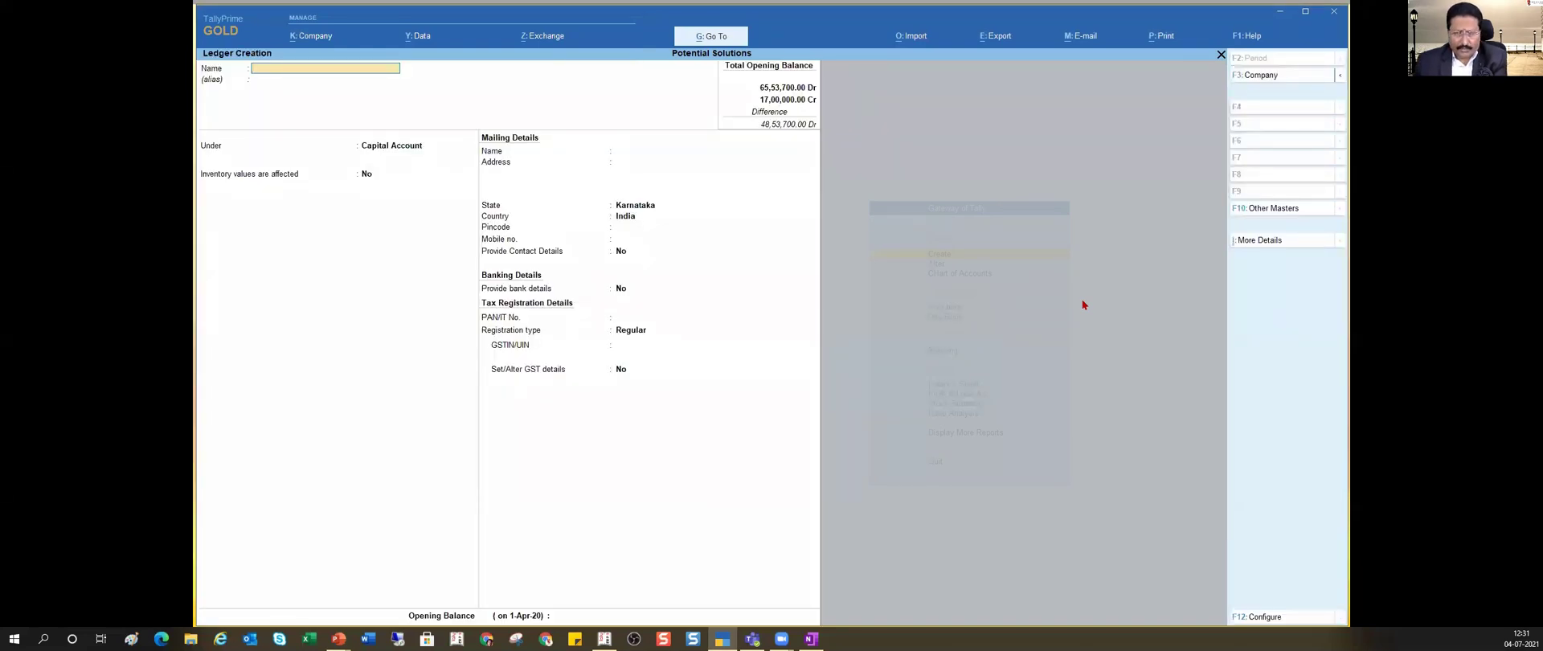
pyautogui.write('New')
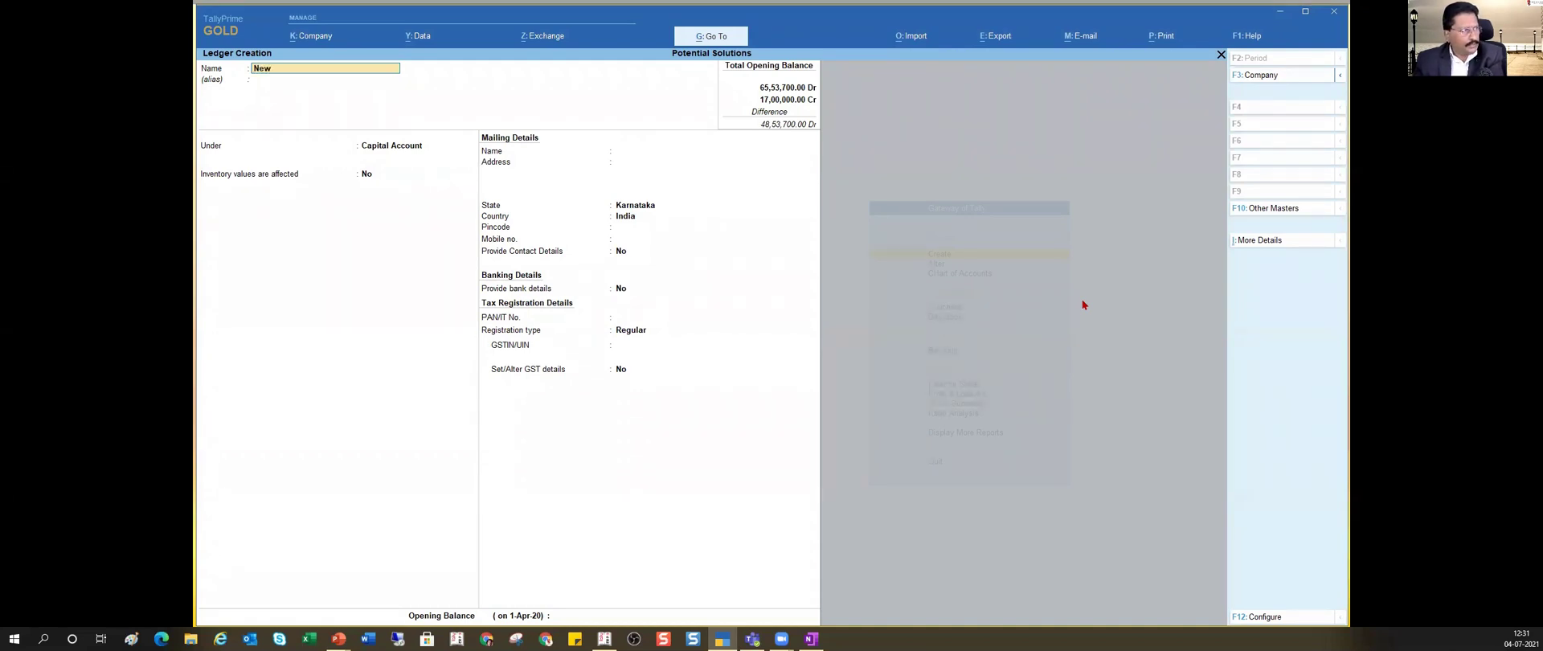
pyautogui.write(' customer')
pyautogui.press('Return')
pyautogui.press('Return')
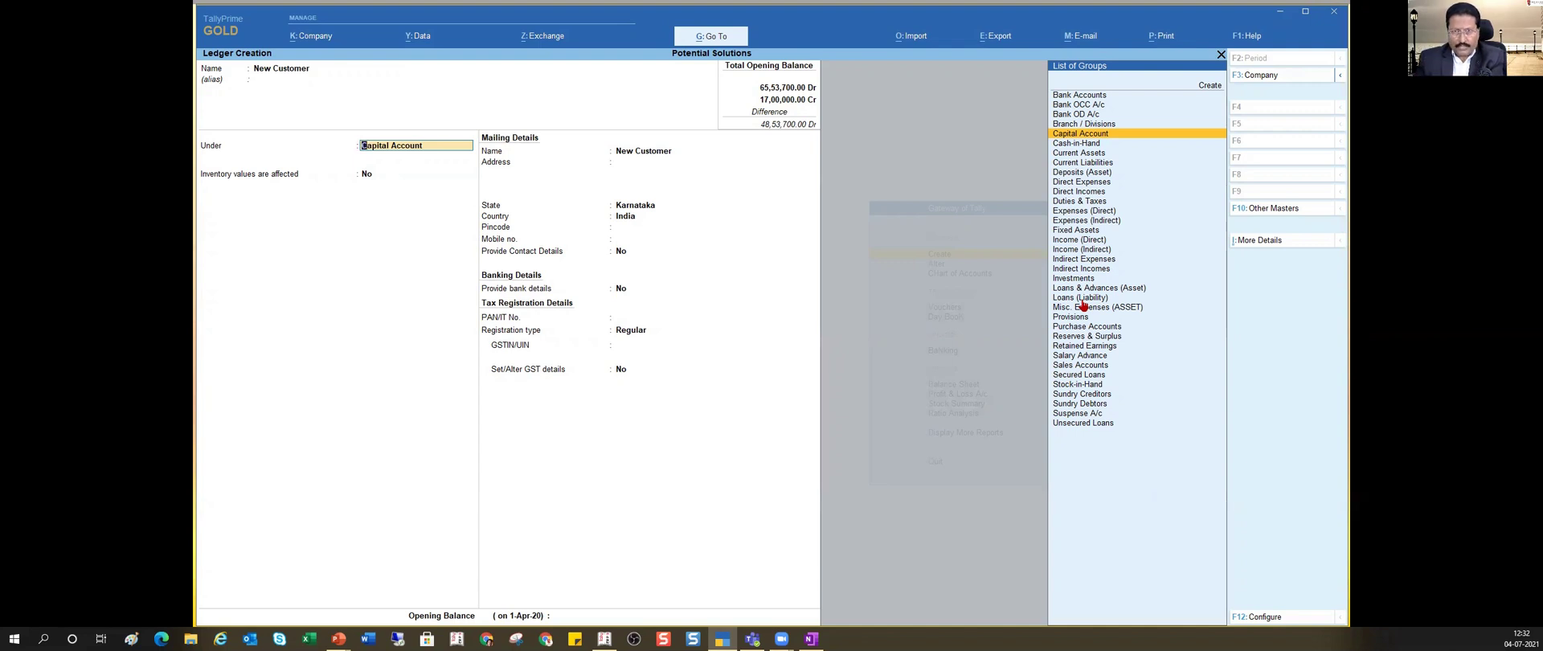
# Step: Place the ledger under Sundry Debtors, save it with the default details, and return to the Gateway of Tally
pyautogui.write('Deb')
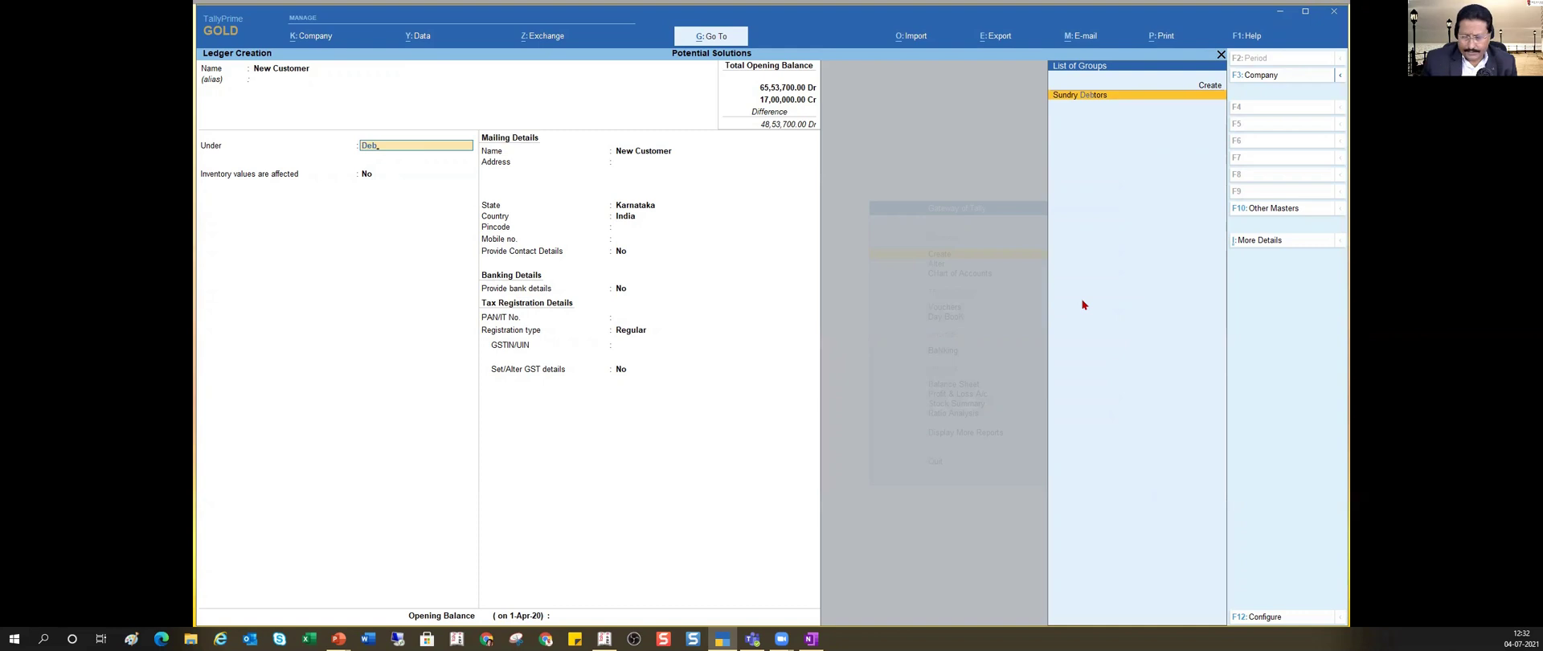
pyautogui.press('Return')
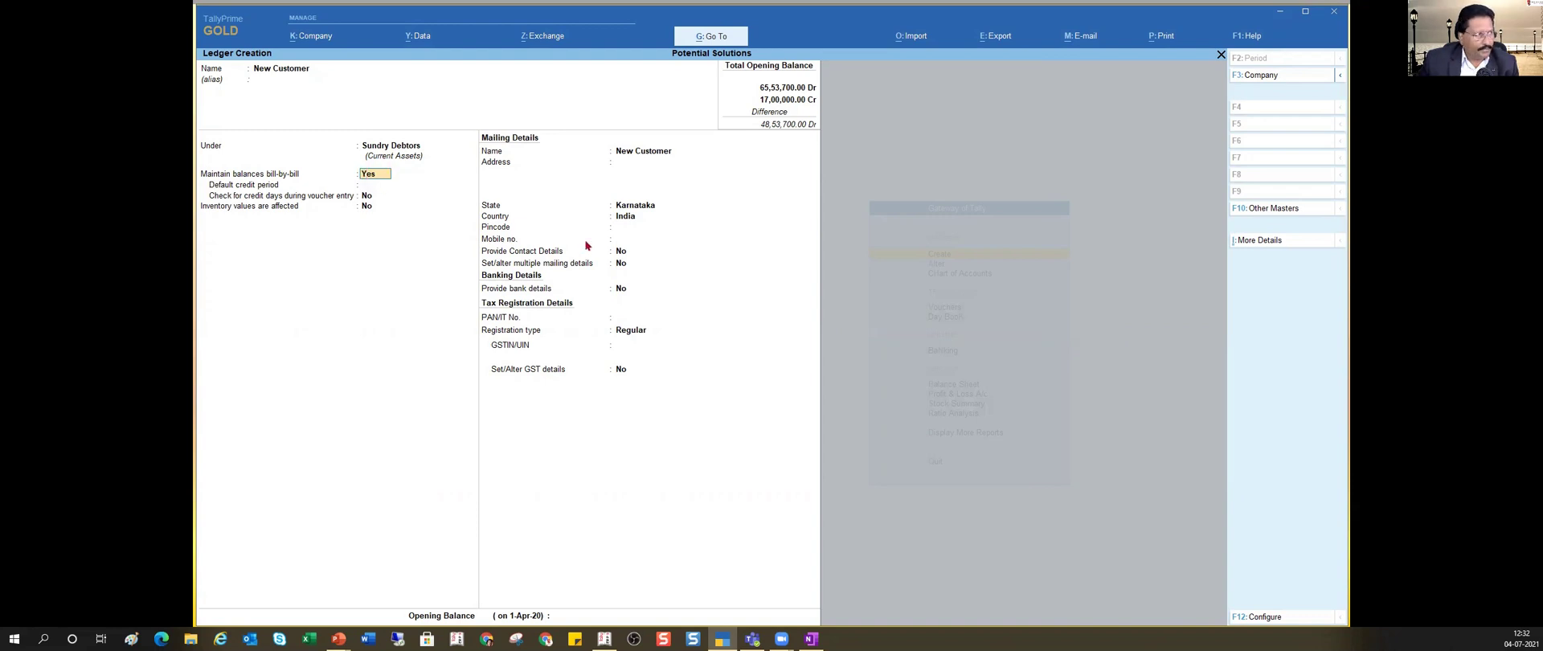
pyautogui.press('ctrl')
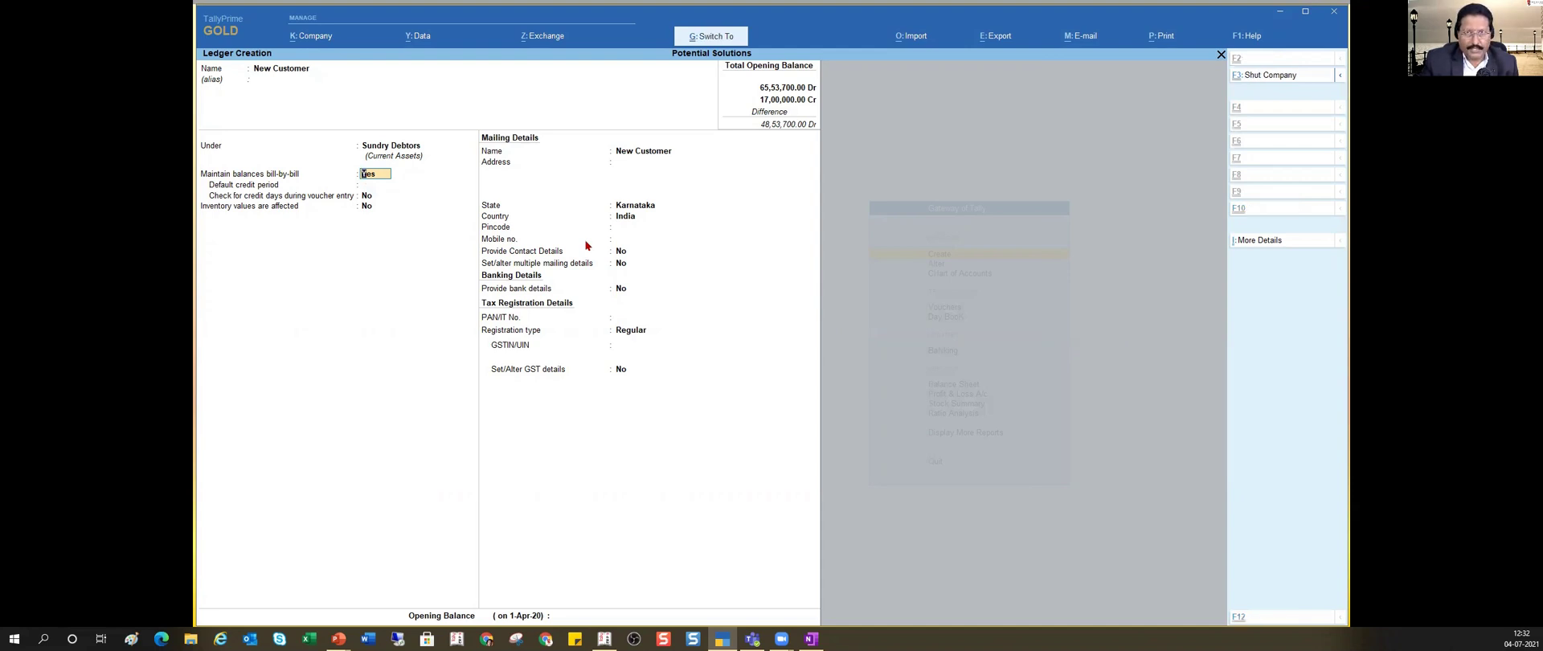
pyautogui.hotkey('ctrl', 'a')
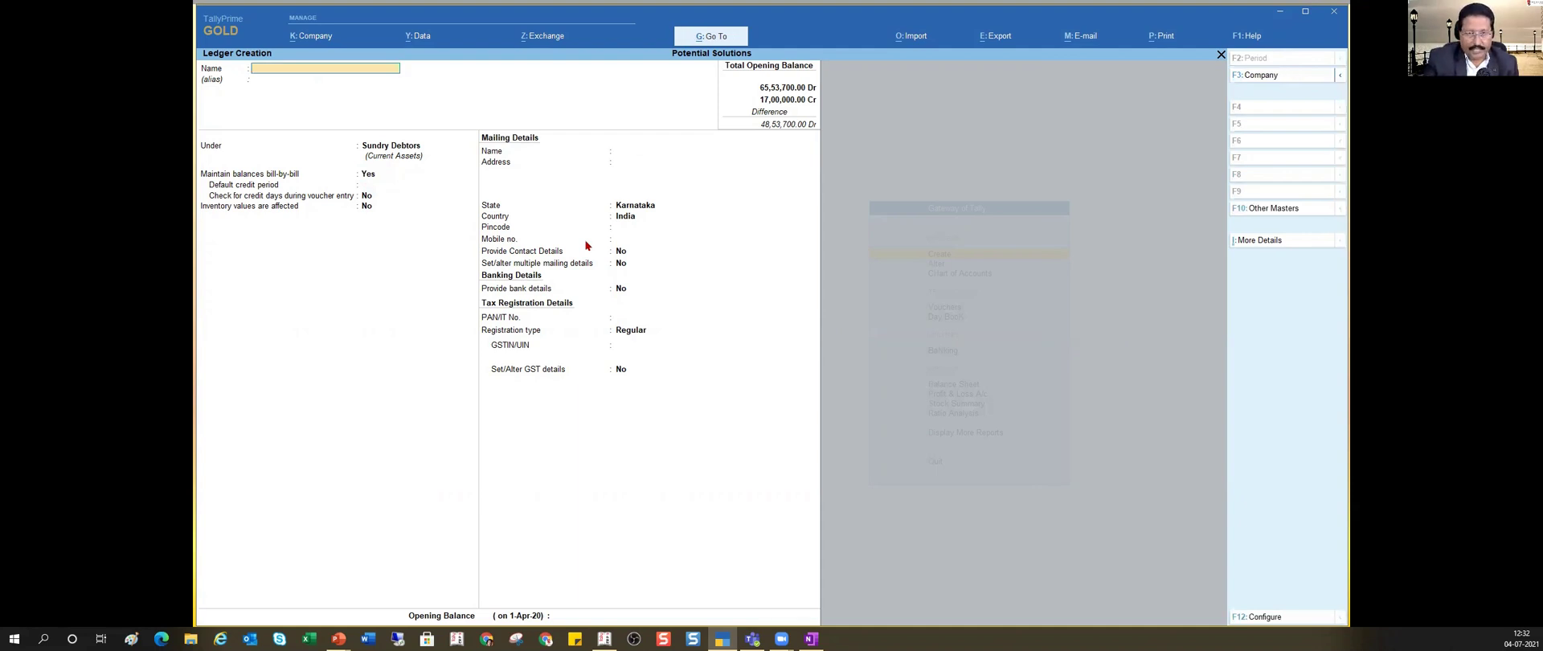
pyautogui.press('Escape')
pyautogui.press('Return')
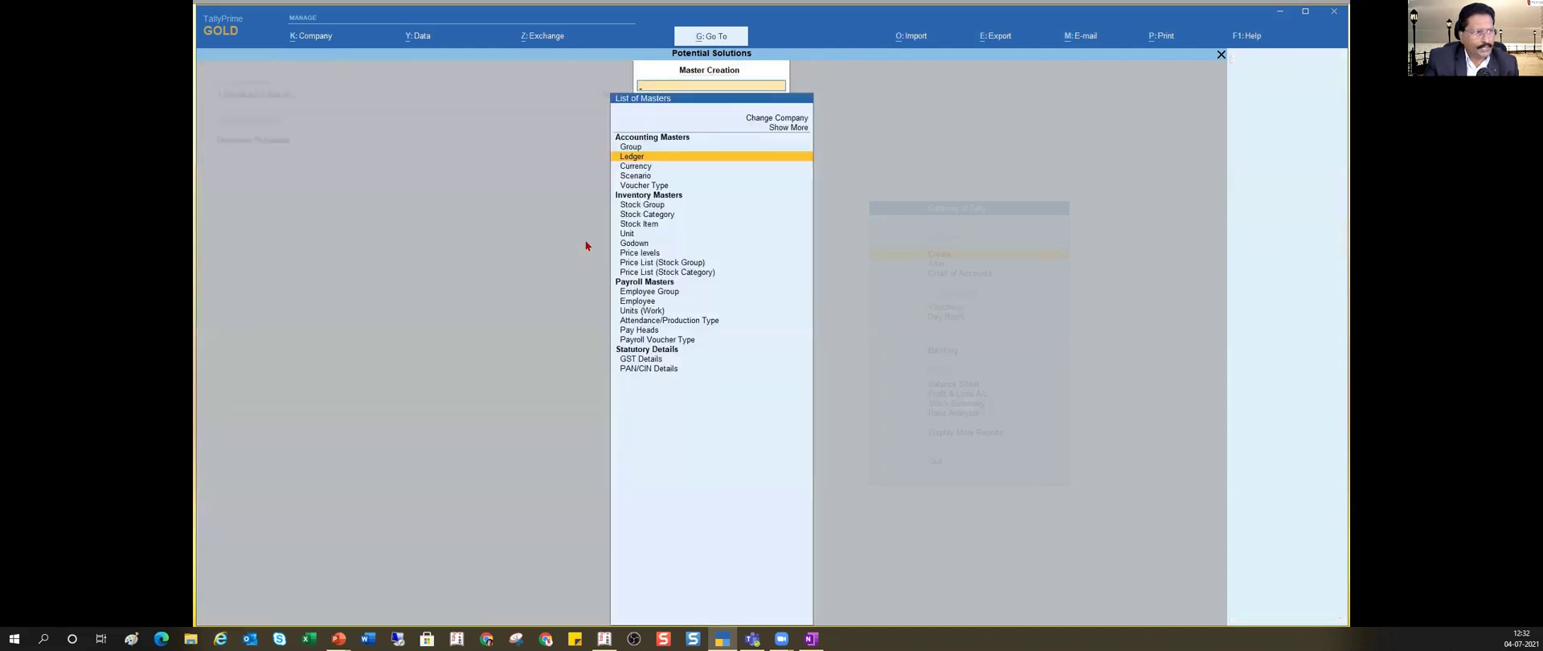
pyautogui.press('Escape')
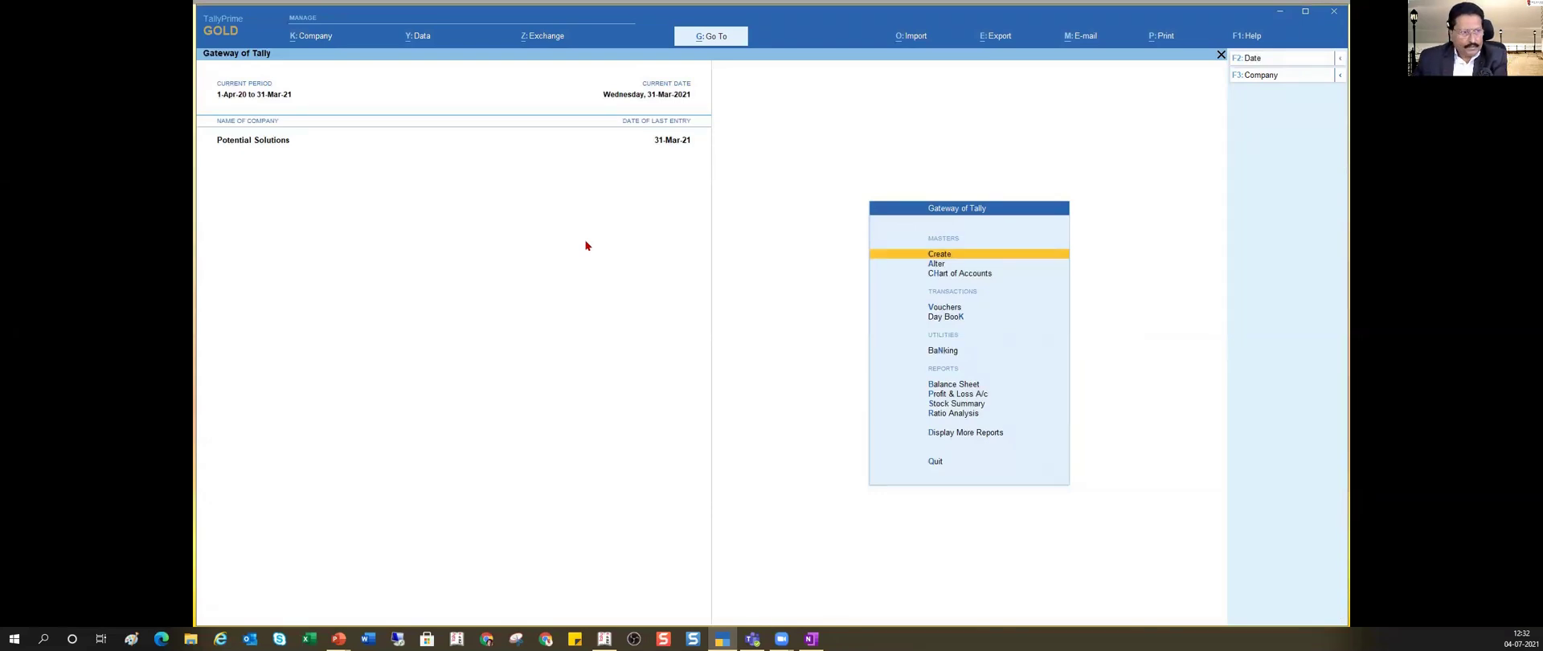
# Step: Start a new sales voucher and set its date to 1-Dec-20
pyautogui.press('Down')
pyautogui.press('Down')
pyautogui.press('Down')
pyautogui.press('Down')
pyautogui.press('Up')
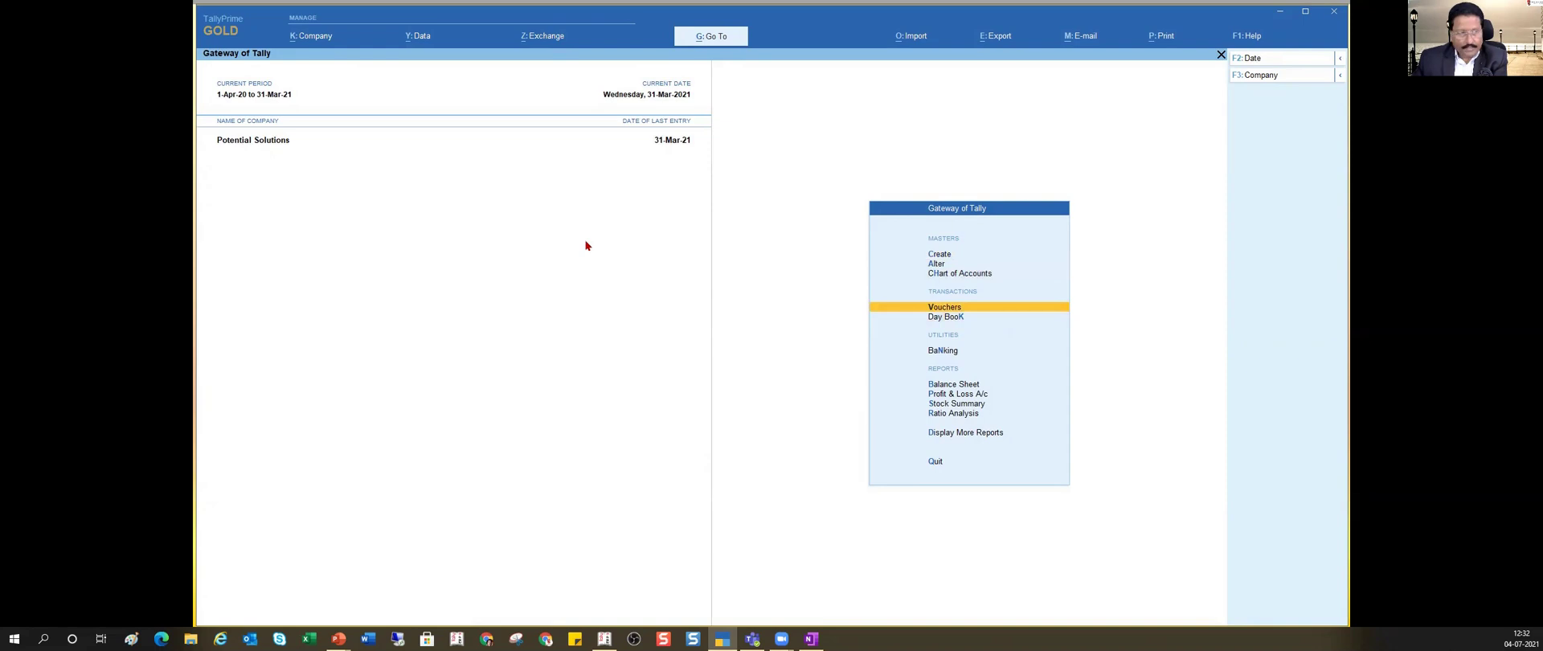
pyautogui.press('Return')
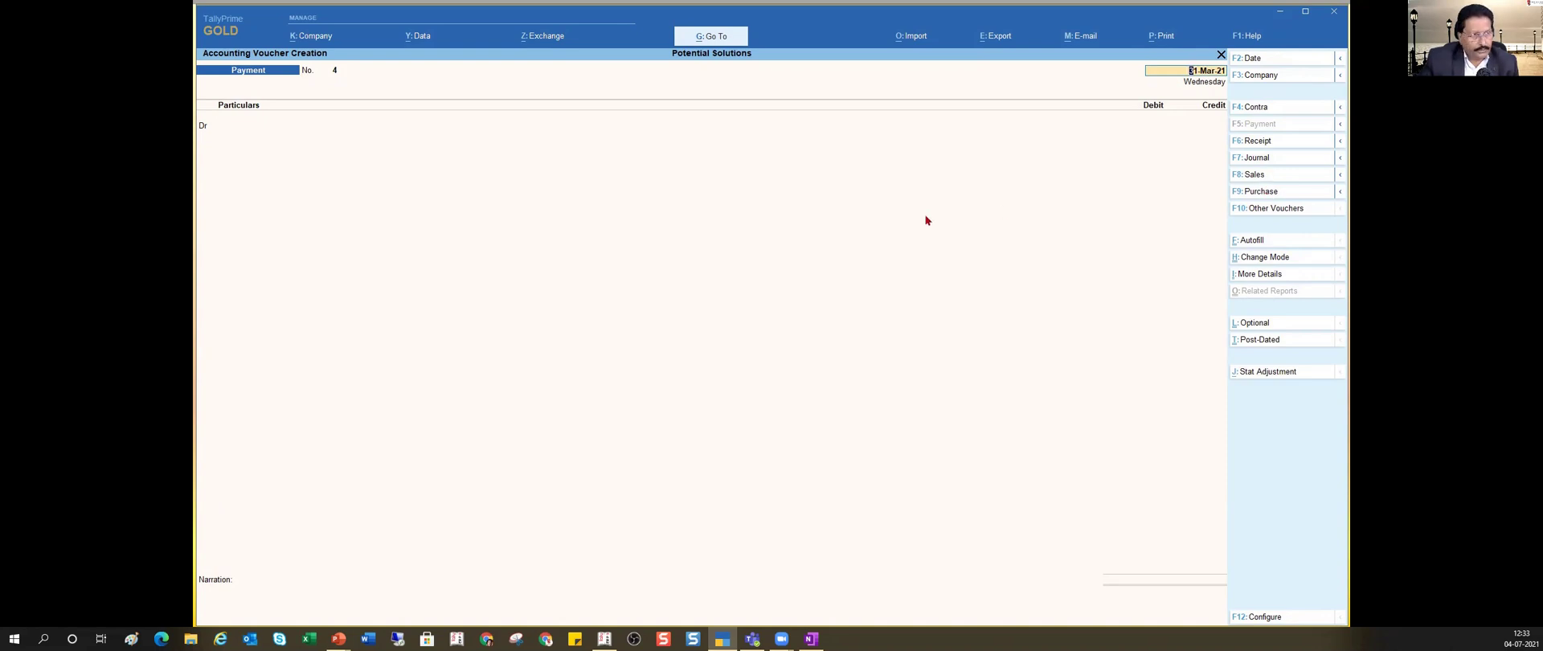
pyautogui.press('F8')
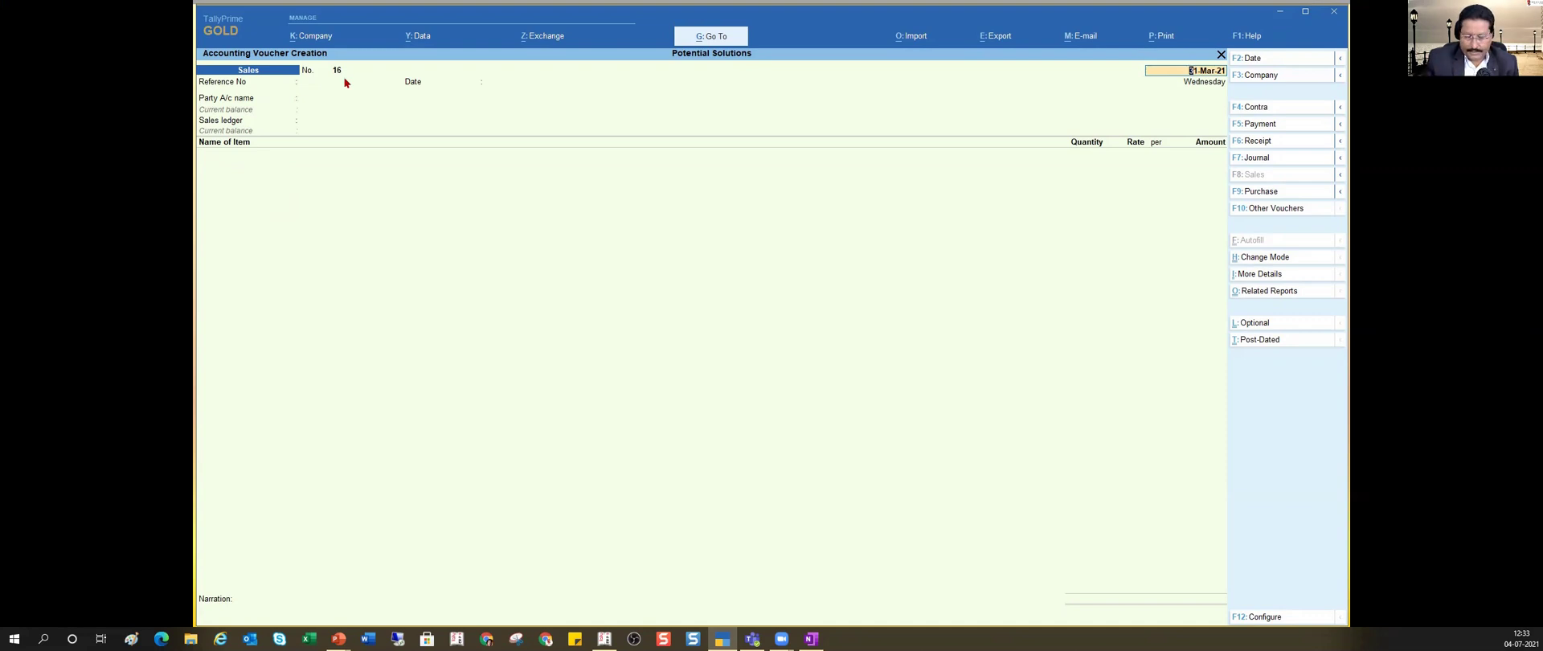
pyautogui.write('1')
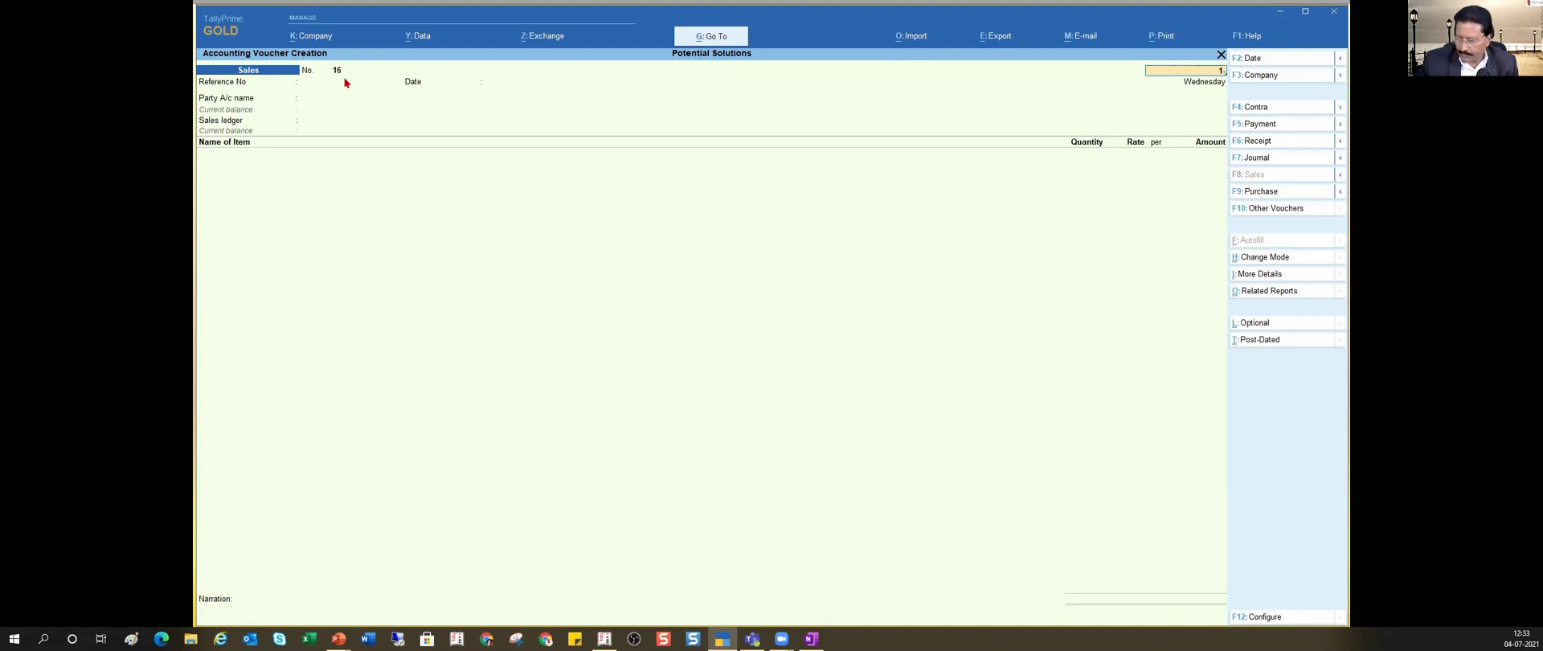
pyautogui.write('-12')
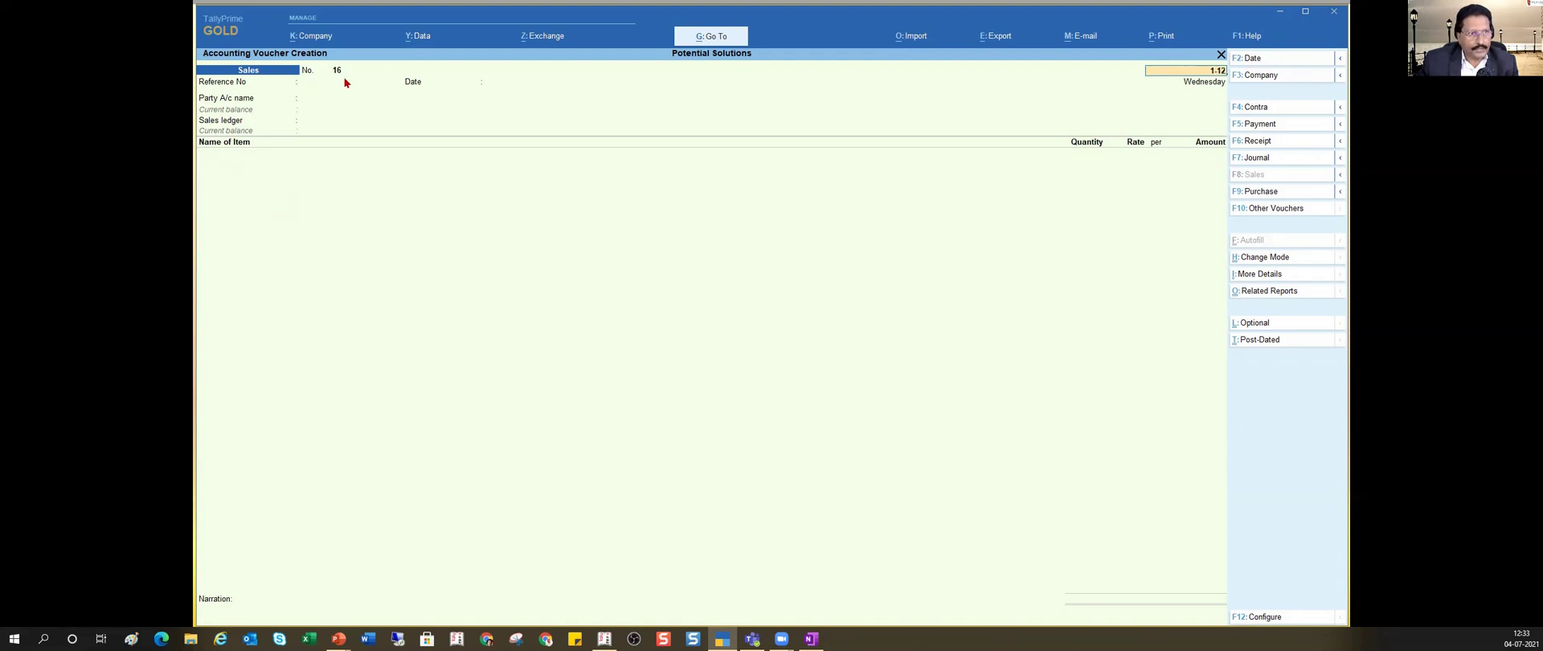
pyautogui.press('Return')
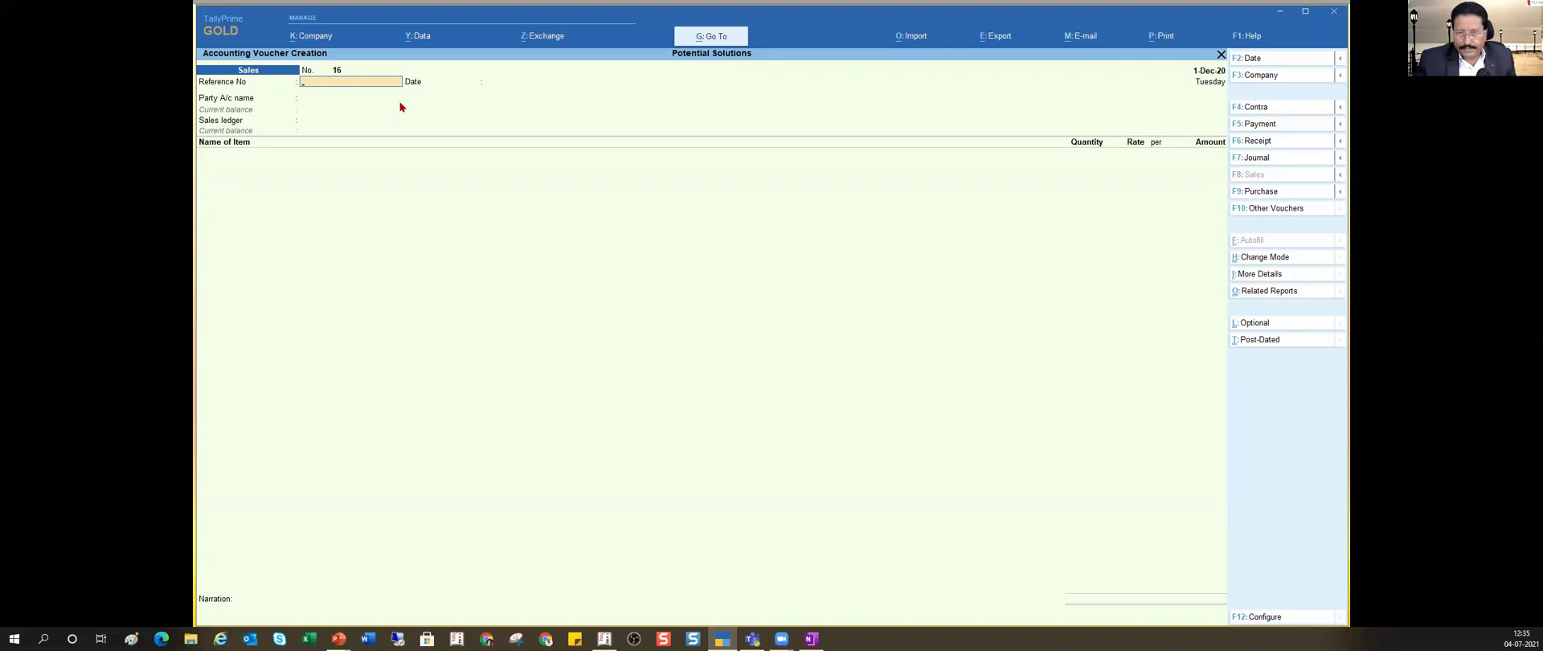
# Step: Change to a purchase voucher dated 1-Dec-20 and enter 16 as the supplier invoice number
pyautogui.press('F9')
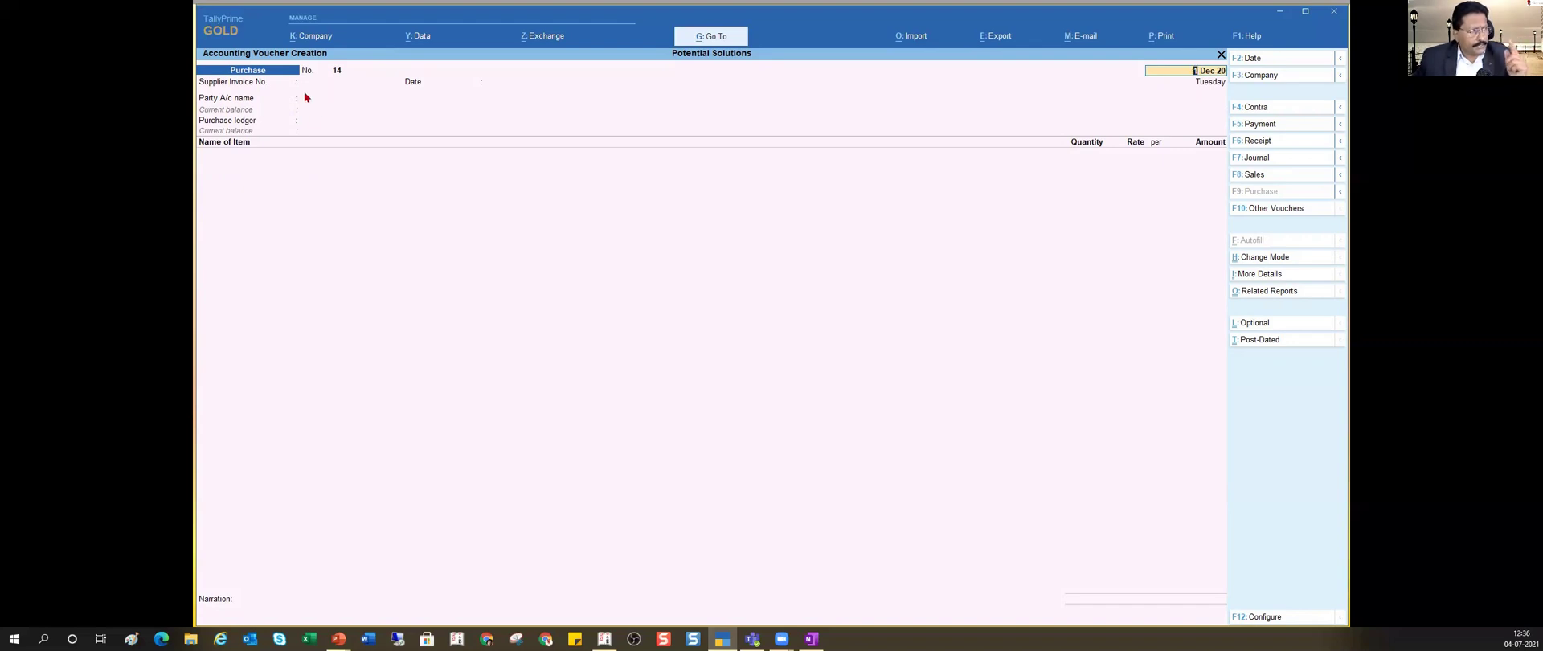
pyautogui.press('Return')
pyautogui.write('16')
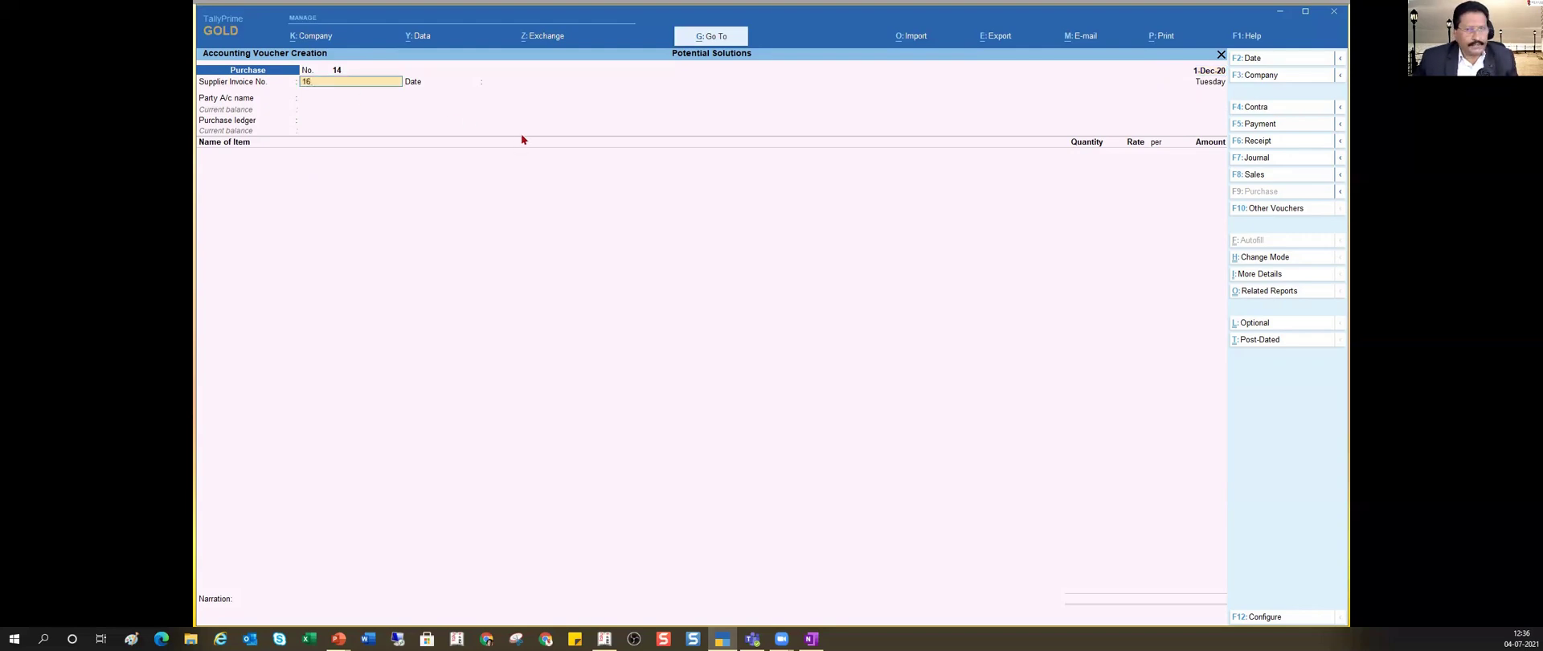
pyautogui.press('Return')
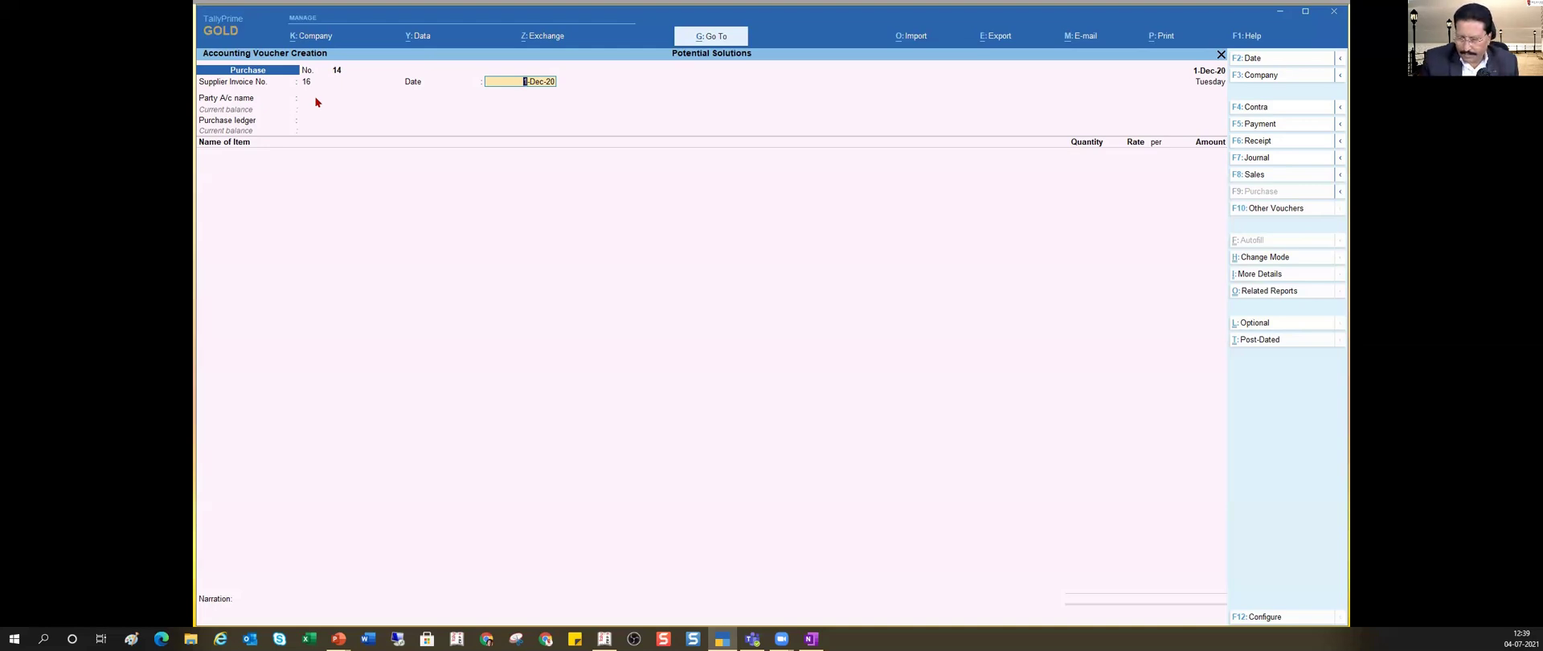
# Step: Return to the sales voucher and clear its reference number and reference date
pyautogui.press('F8')
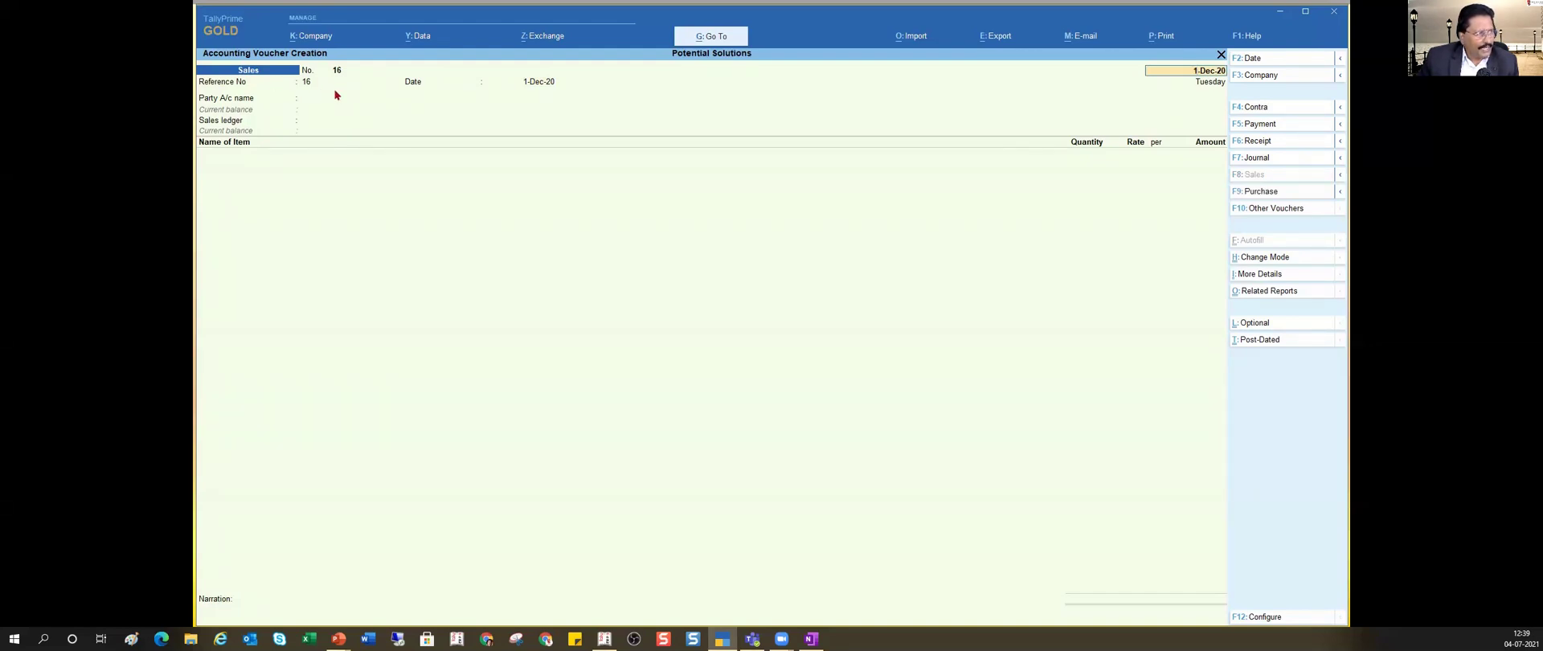
pyautogui.press('Return')
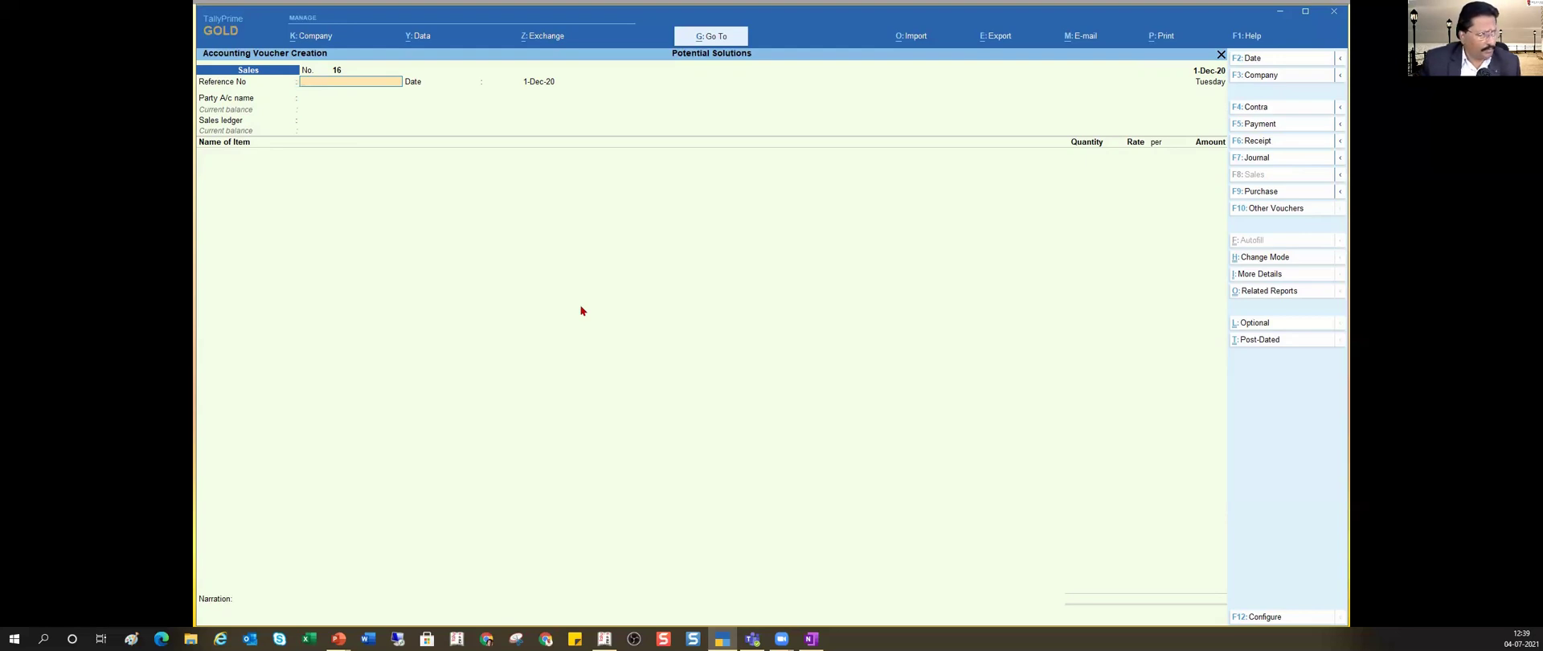
pyautogui.press('Return')
pyautogui.press('BackSpace')
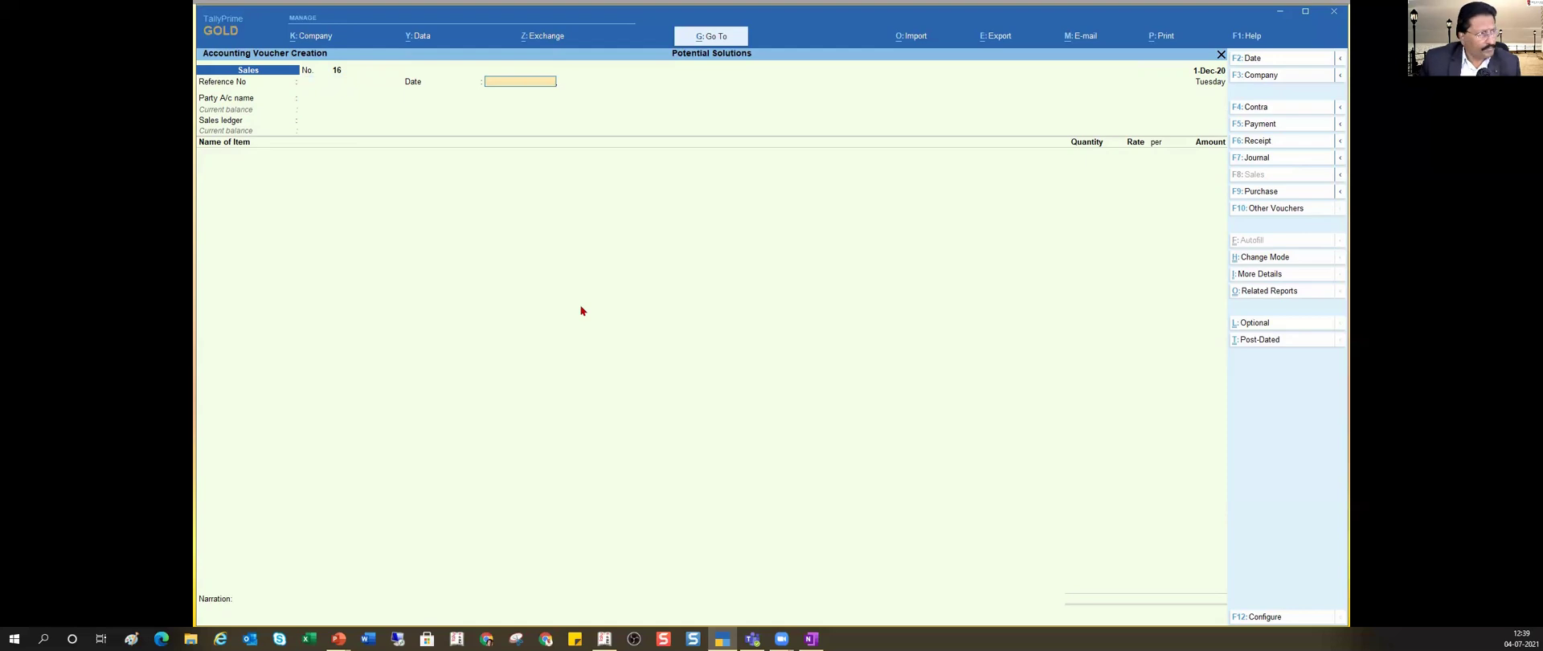
# Step: Set the sales voucher's party account to New Customer and its sales ledger to Sales
pyautogui.press('Return')
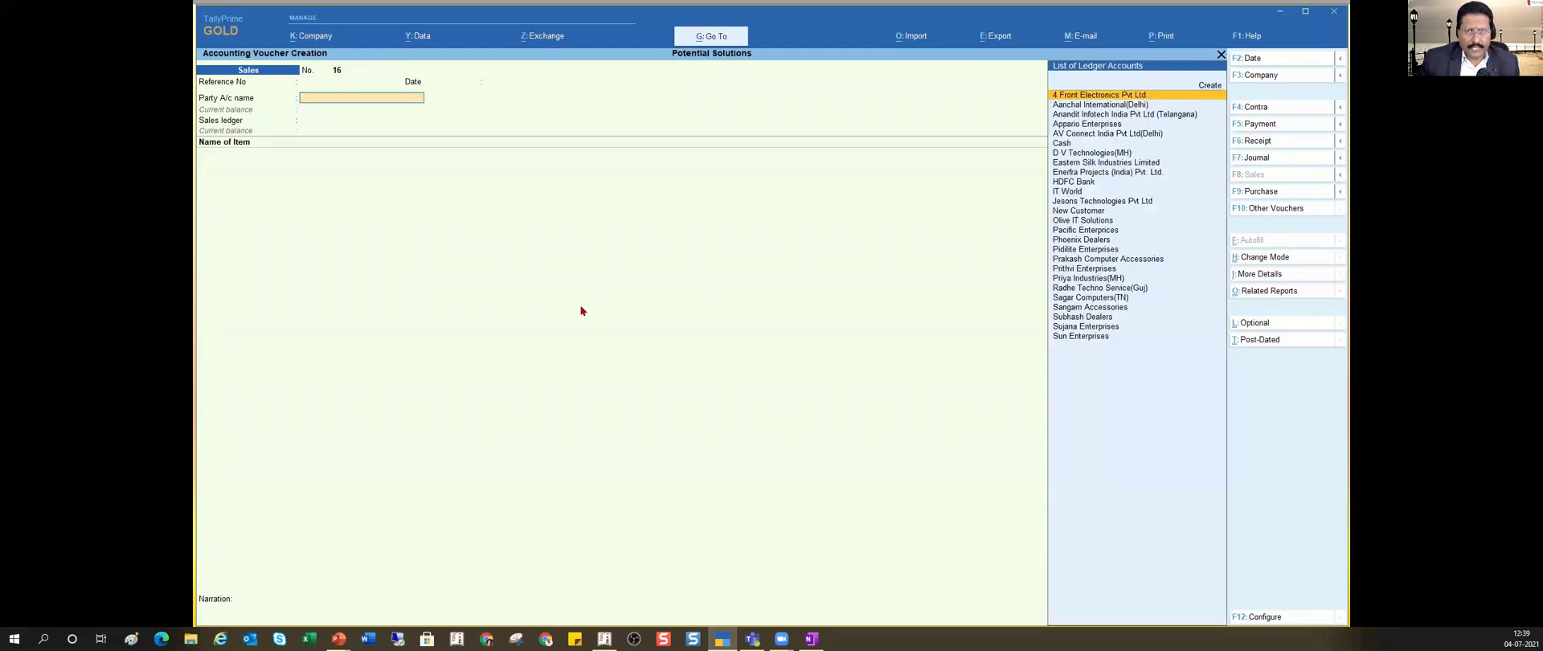
pyautogui.write('New Customer')
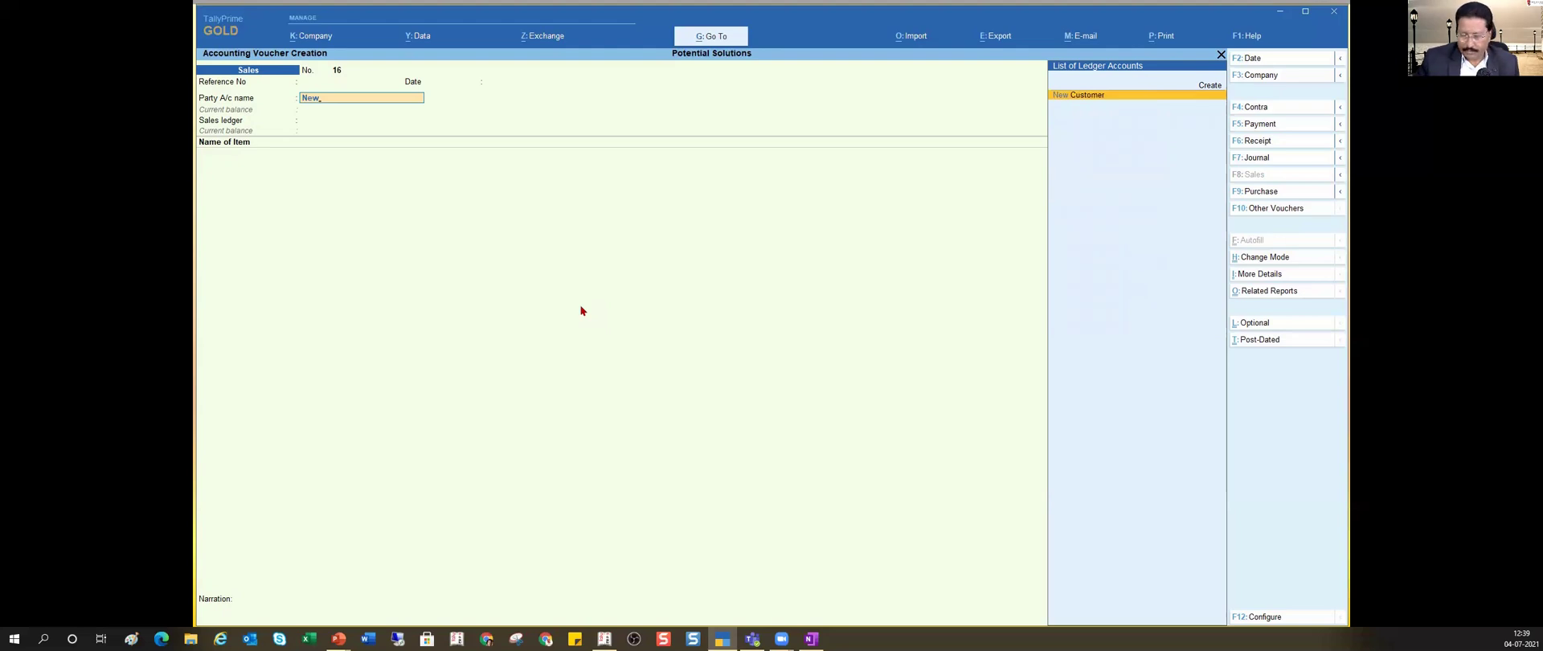
pyautogui.press('Return')
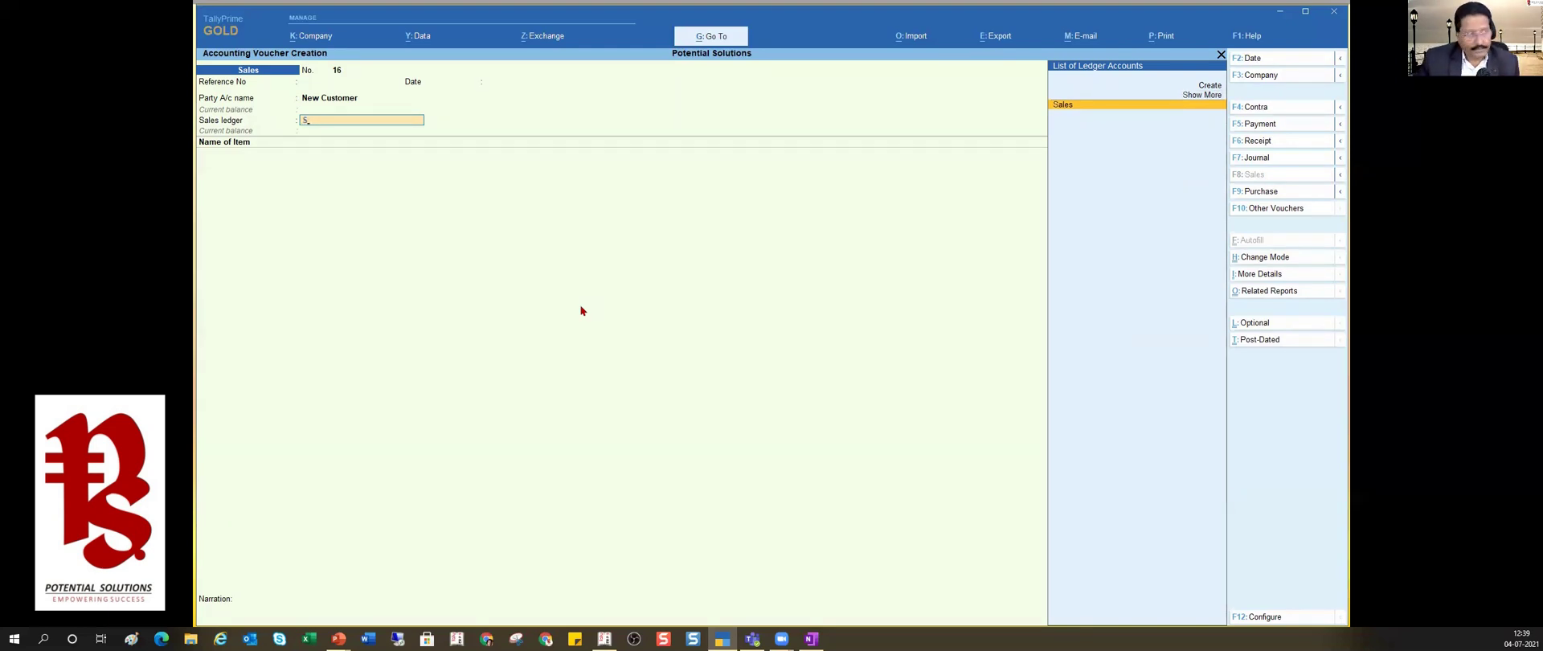
pyautogui.press('Return')
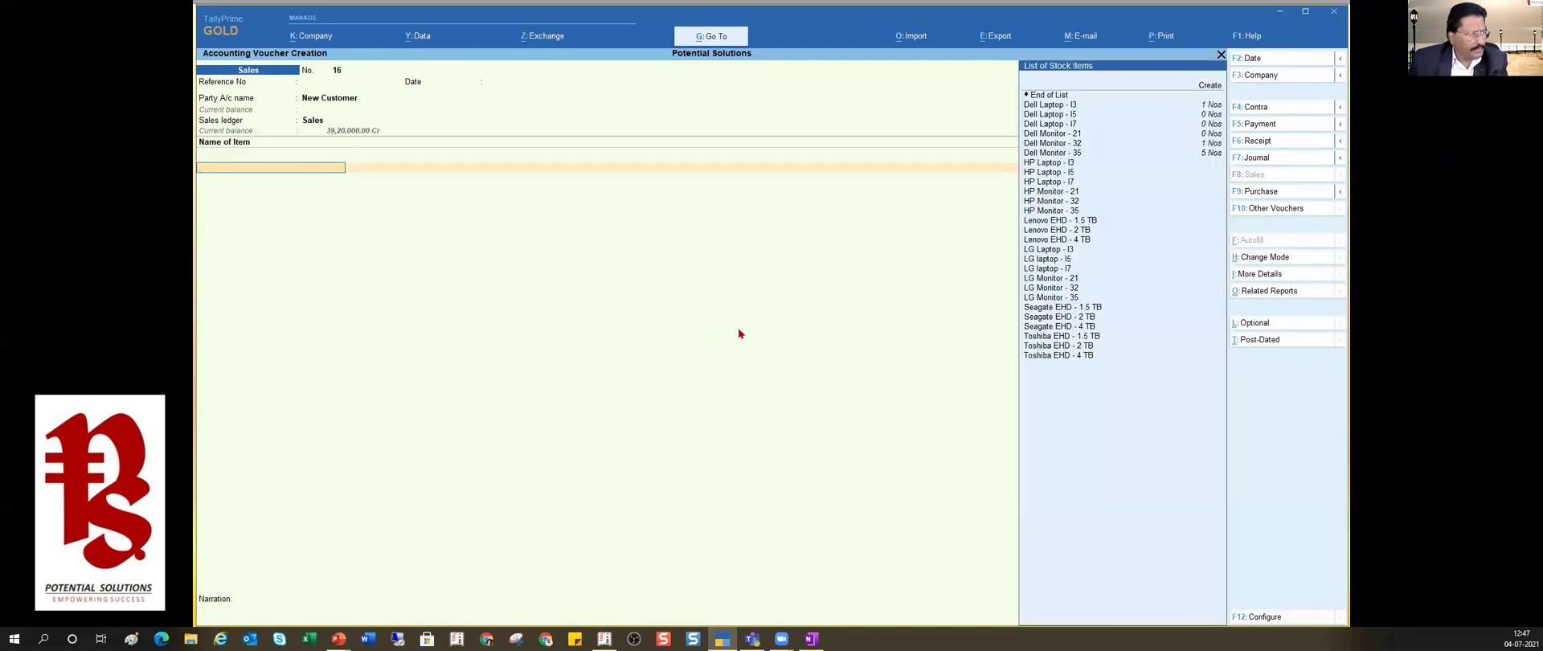
# Step: Add 1 Nos of Dell Laptop - I3 at a rate of 40,000, end the item list, and proceed to the bill-wise details
pyautogui.press('Down')
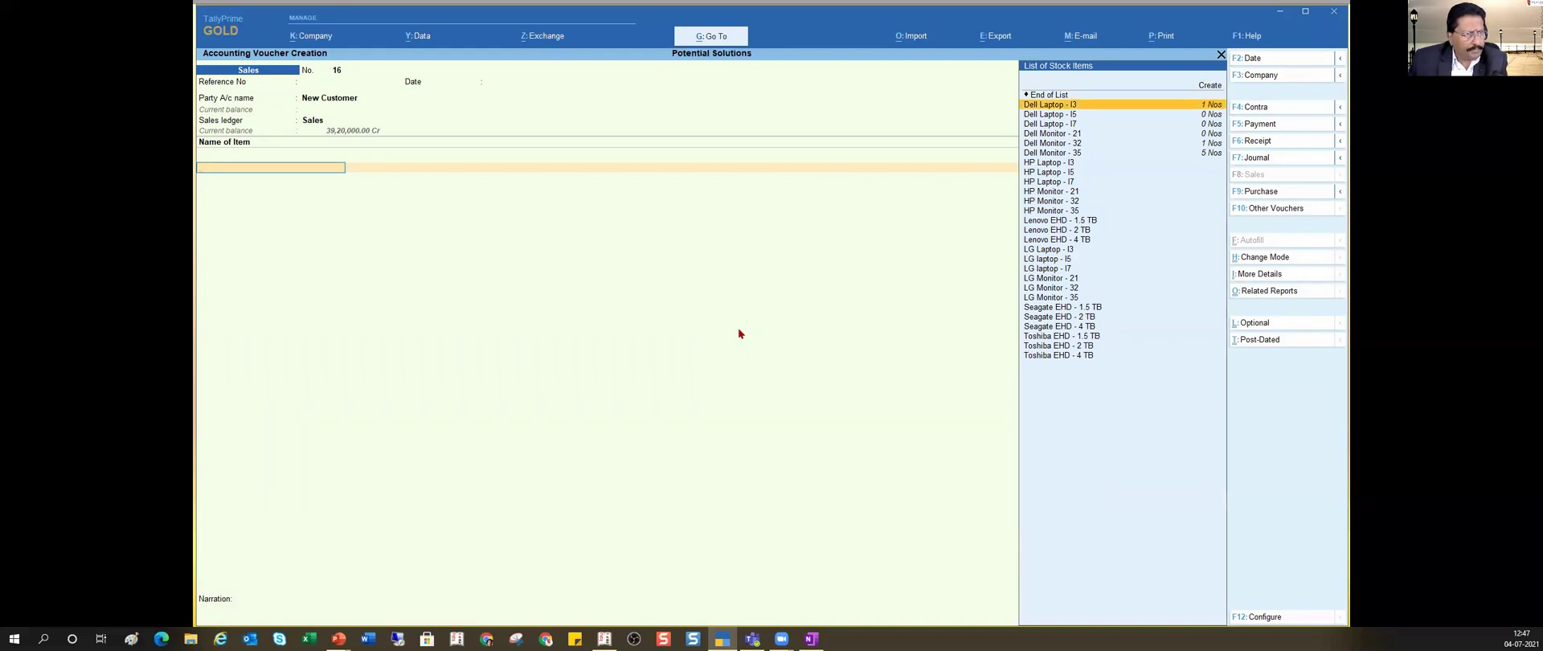
pyautogui.press('Return')
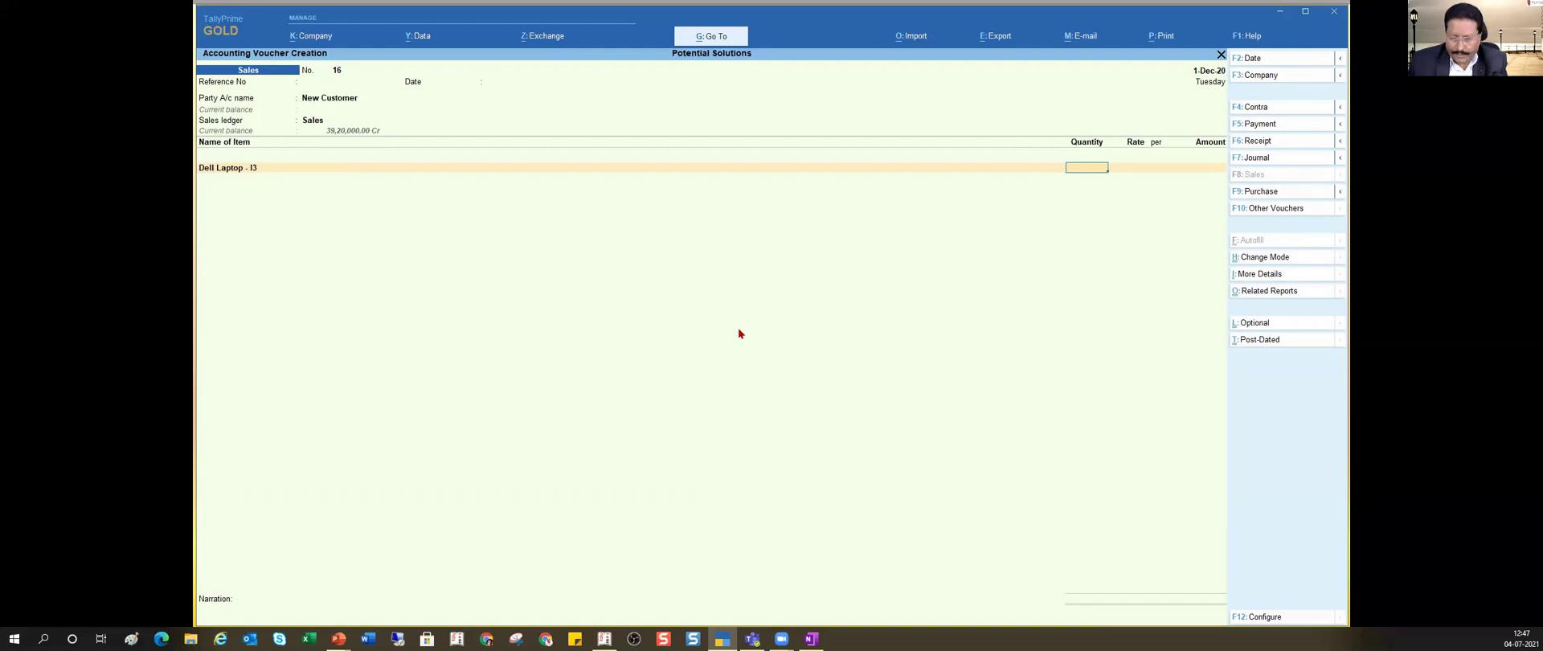
pyautogui.press('Return')
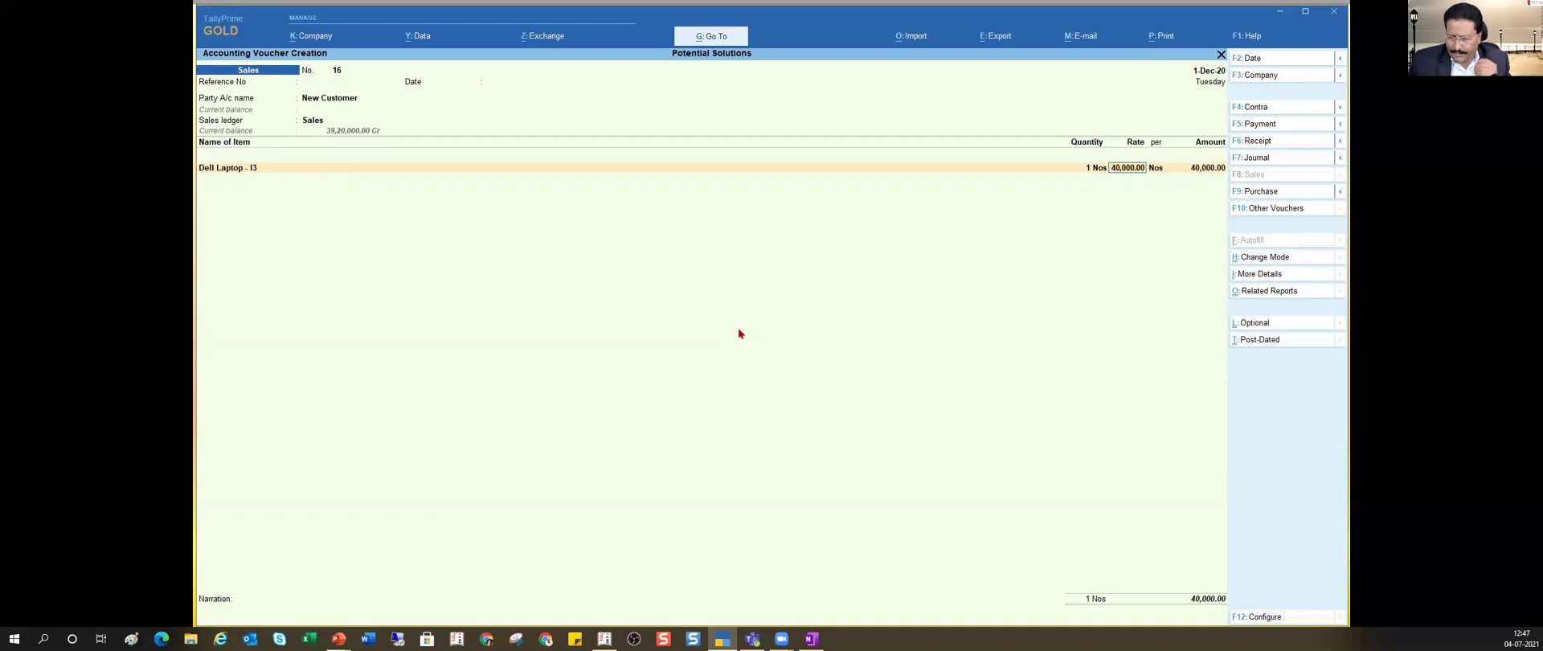
pyautogui.press('Return')
pyautogui.press('Return')
pyautogui.press('Return')
pyautogui.press('Return')
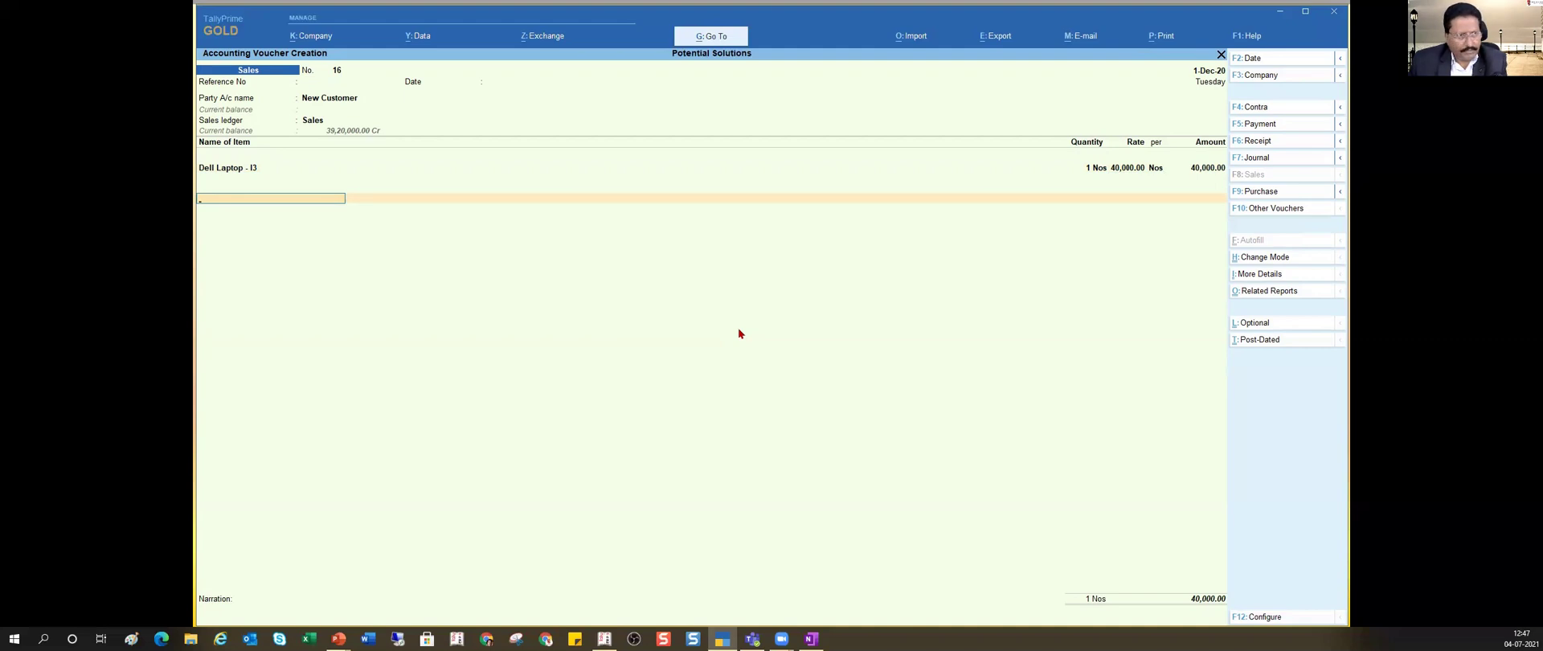
pyautogui.press('Return')
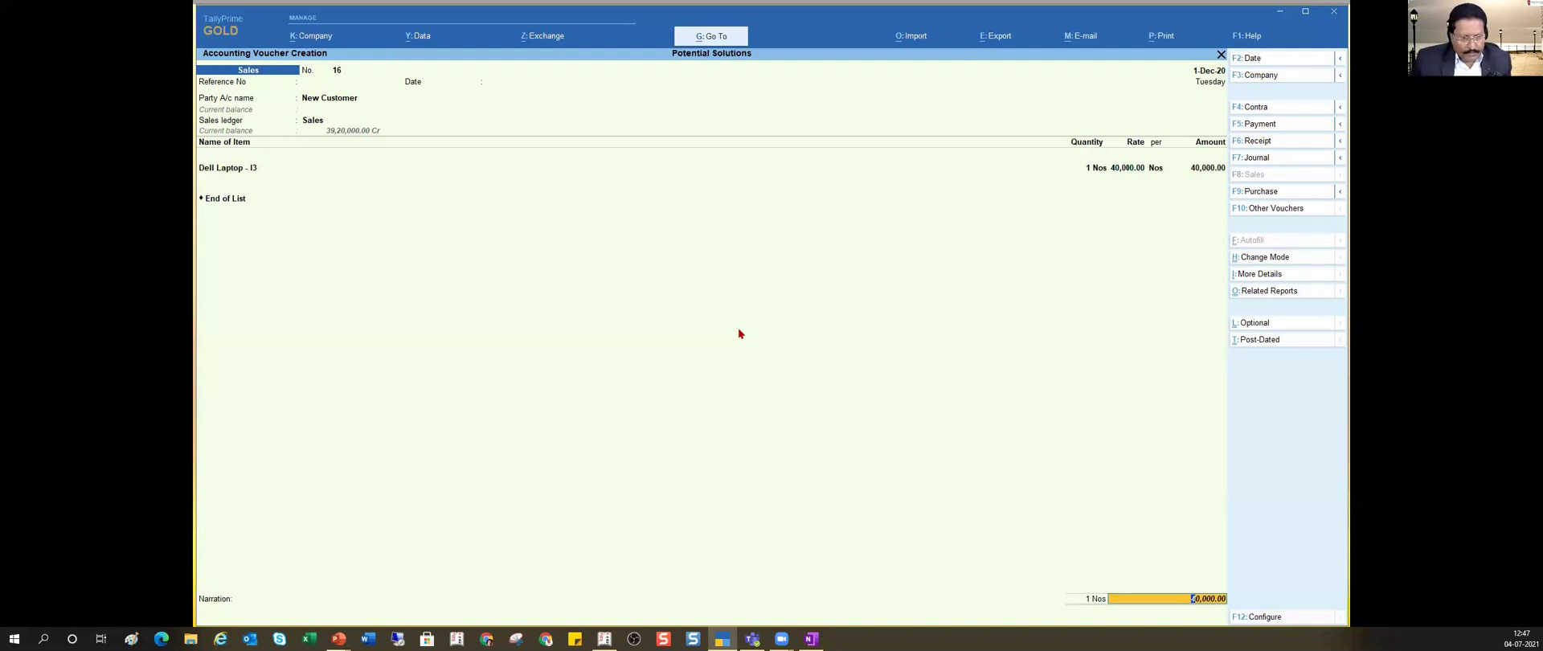
pyautogui.press('Return')
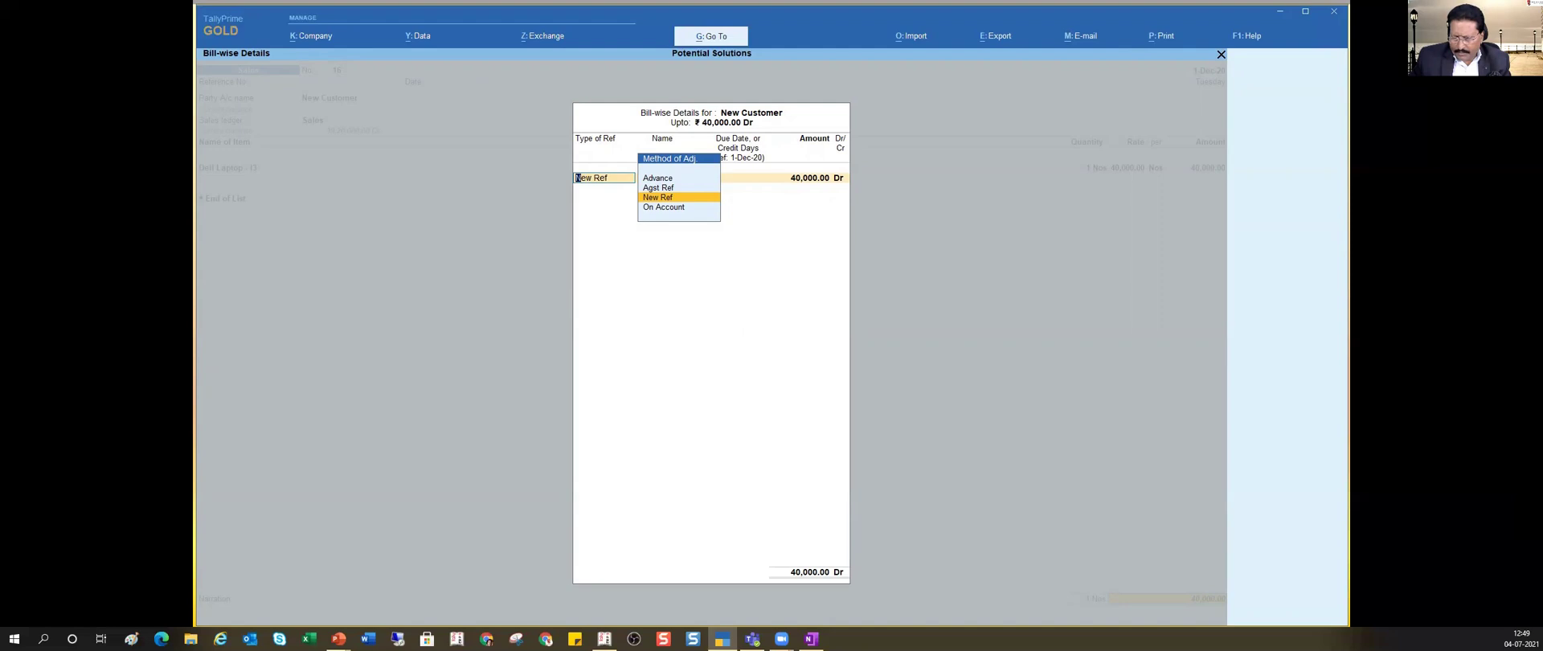
# Step: Switch to OneNote and handwrite the underlined heading "New customer" near the top of the blank page
pyautogui.hotkey('alt', 'Tab')
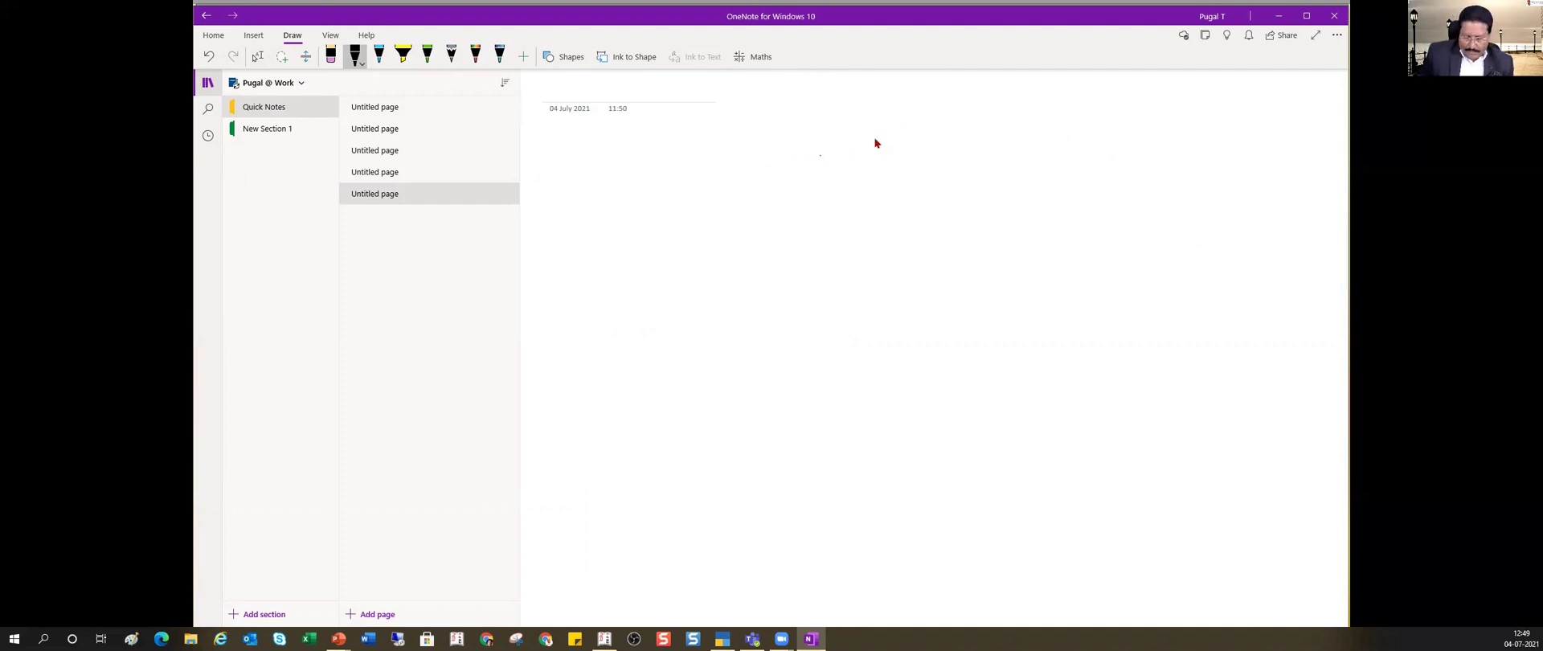
pyautogui.moveTo(825, 166); pyautogui.dragTo(968, 150)
pyautogui.click(970, 150)
pyautogui.moveTo(820, 172); pyautogui.dragTo(964, 170)
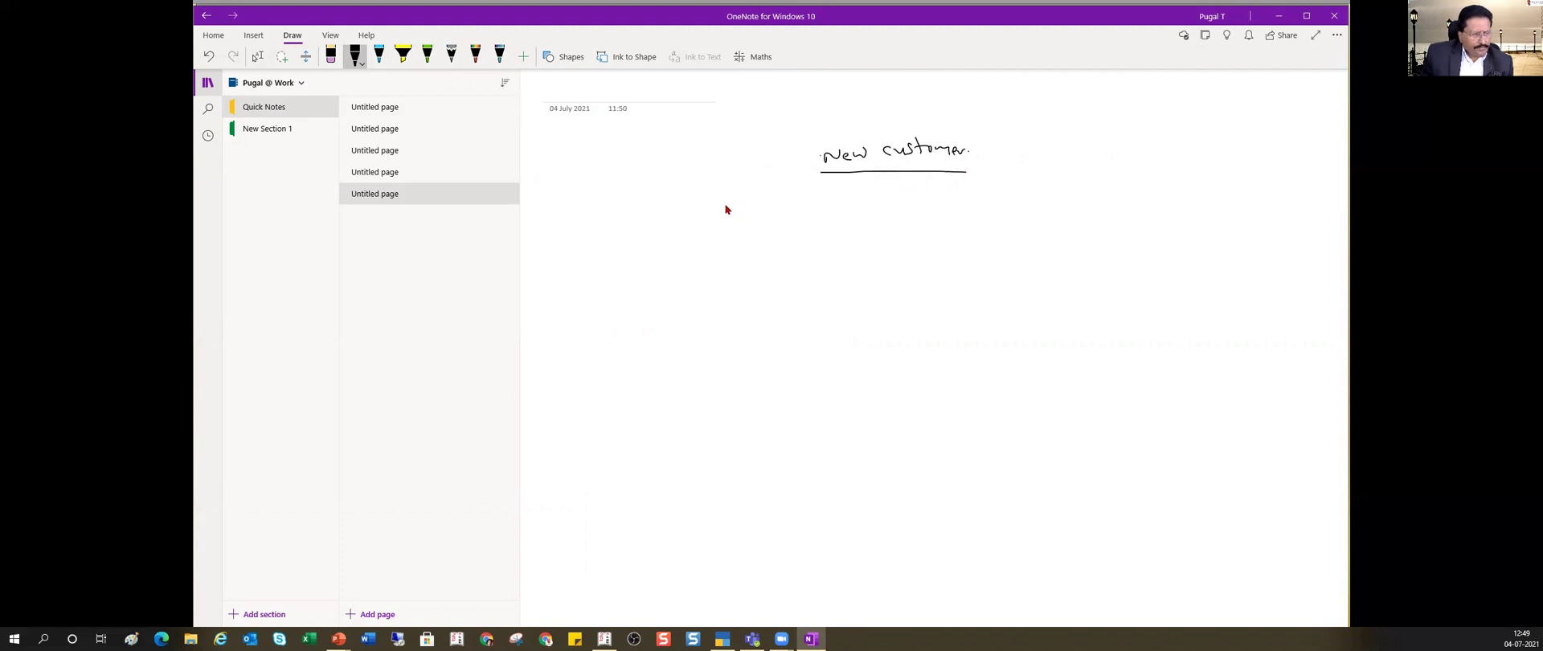
# Step: Handwrite the bill entry "1/12 – 16 – 40,000" under the heading, circle 16 and label it with an underlined "P.Ref"
pyautogui.moveTo(734, 200); pyautogui.dragTo(741, 216)
pyautogui.moveTo(747, 202); pyautogui.dragTo(748, 212)
pyautogui.moveTo(753, 203); pyautogui.dragTo(764, 210)
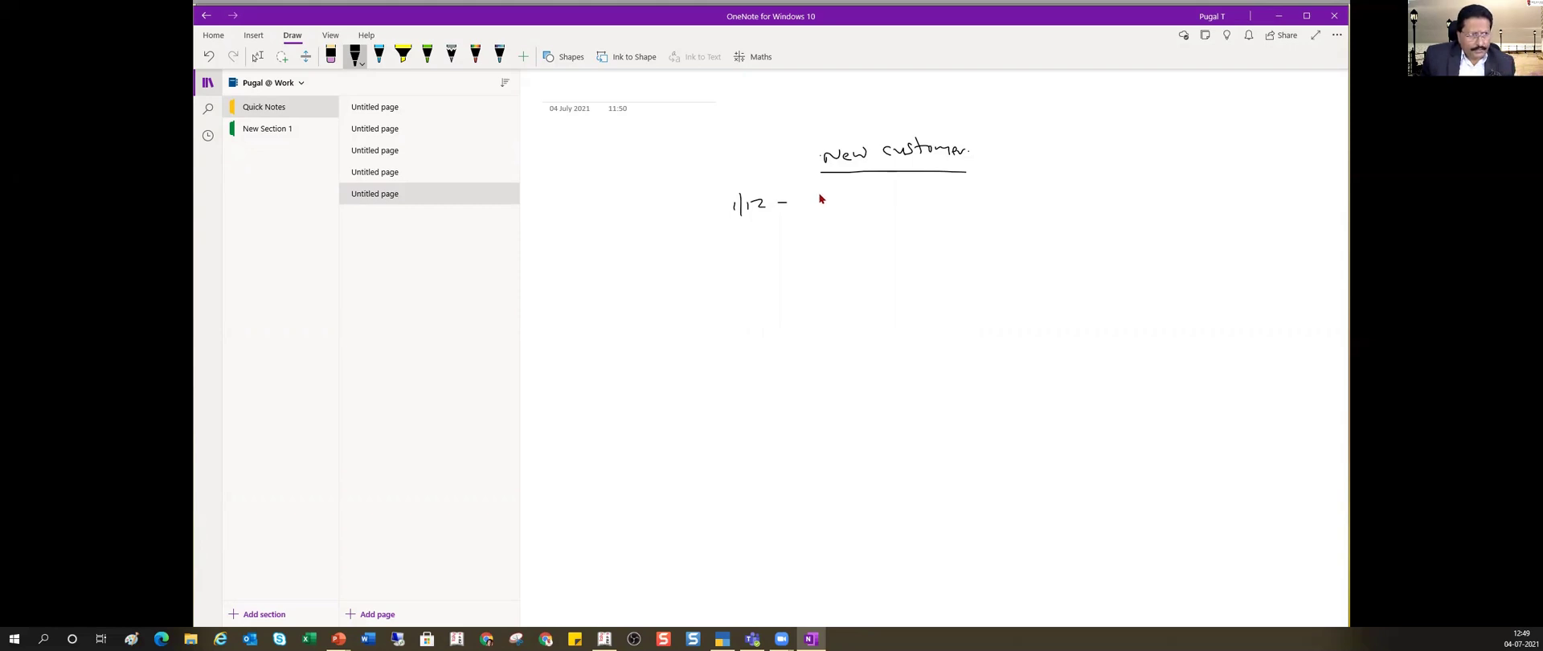
pyautogui.moveTo(818, 194); pyautogui.dragTo(857, 199)
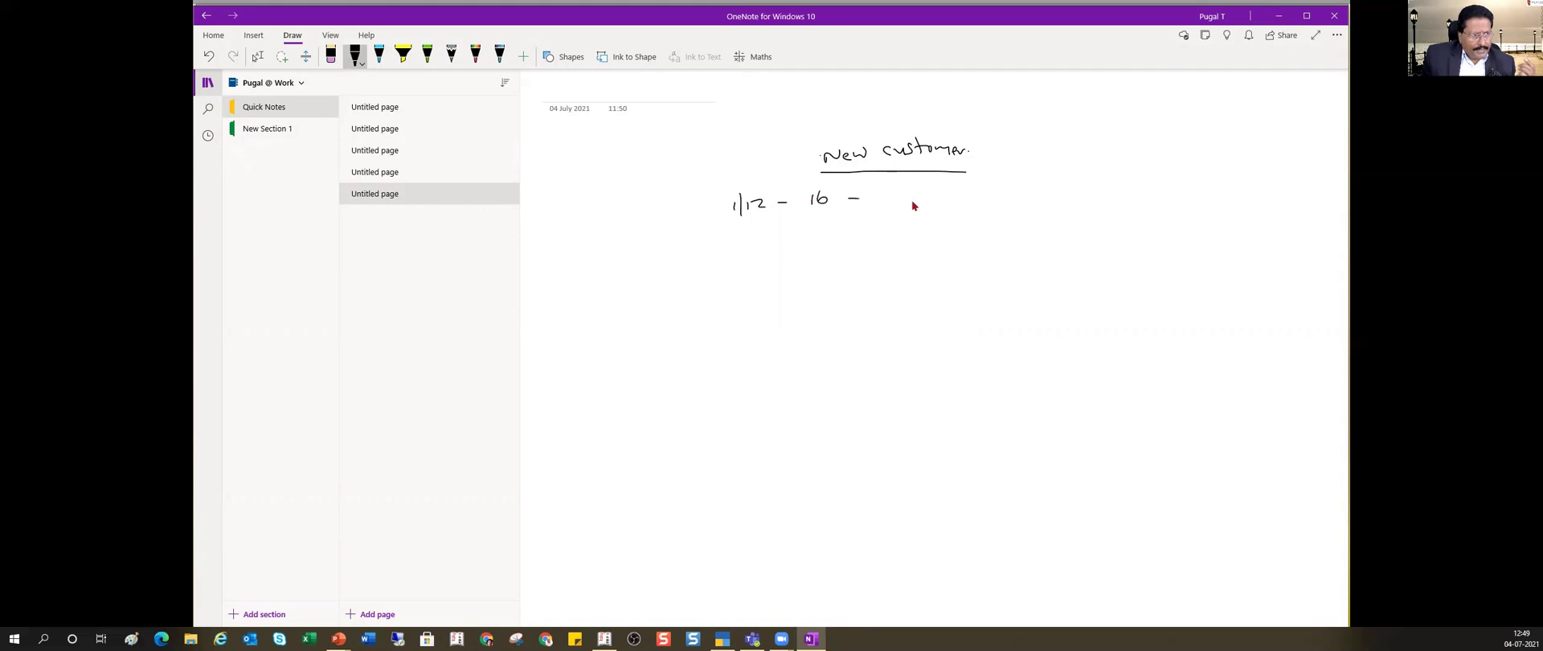
pyautogui.moveTo(925, 207); pyautogui.dragTo(949, 202)
pyautogui.moveTo(838, 214)
pyautogui.mouseDown()
pyautogui.moveTo(854, 211)
pyautogui.moveTo(831, 184)
pyautogui.moveTo(808, 212)
pyautogui.moveTo(845, 208)
pyautogui.moveTo(804, 241)
pyautogui.moveTo(828, 245)
pyautogui.mouseUp()
pyautogui.click(807, 247)
pyautogui.moveTo(833, 231); pyautogui.dragTo(836, 256)
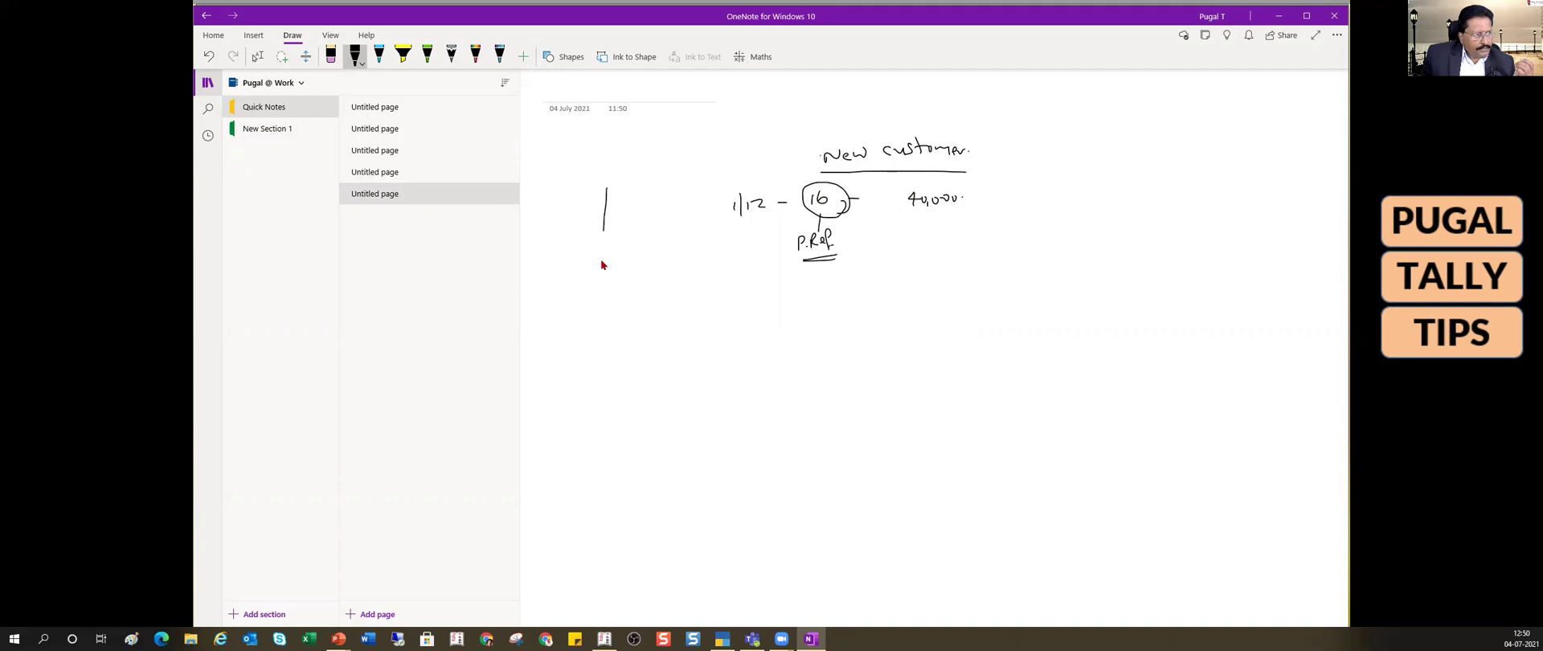
# Step: Draw a box beside the bill entry and list Adv., Agst. Ref, New Ref and On A/c inside it
pyautogui.moveTo(607, 194)
pyautogui.mouseDown()
pyautogui.moveTo(683, 192)
pyautogui.moveTo(684, 294)
pyautogui.mouseUp()
pyautogui.moveTo(619, 205); pyautogui.dragTo(650, 210)
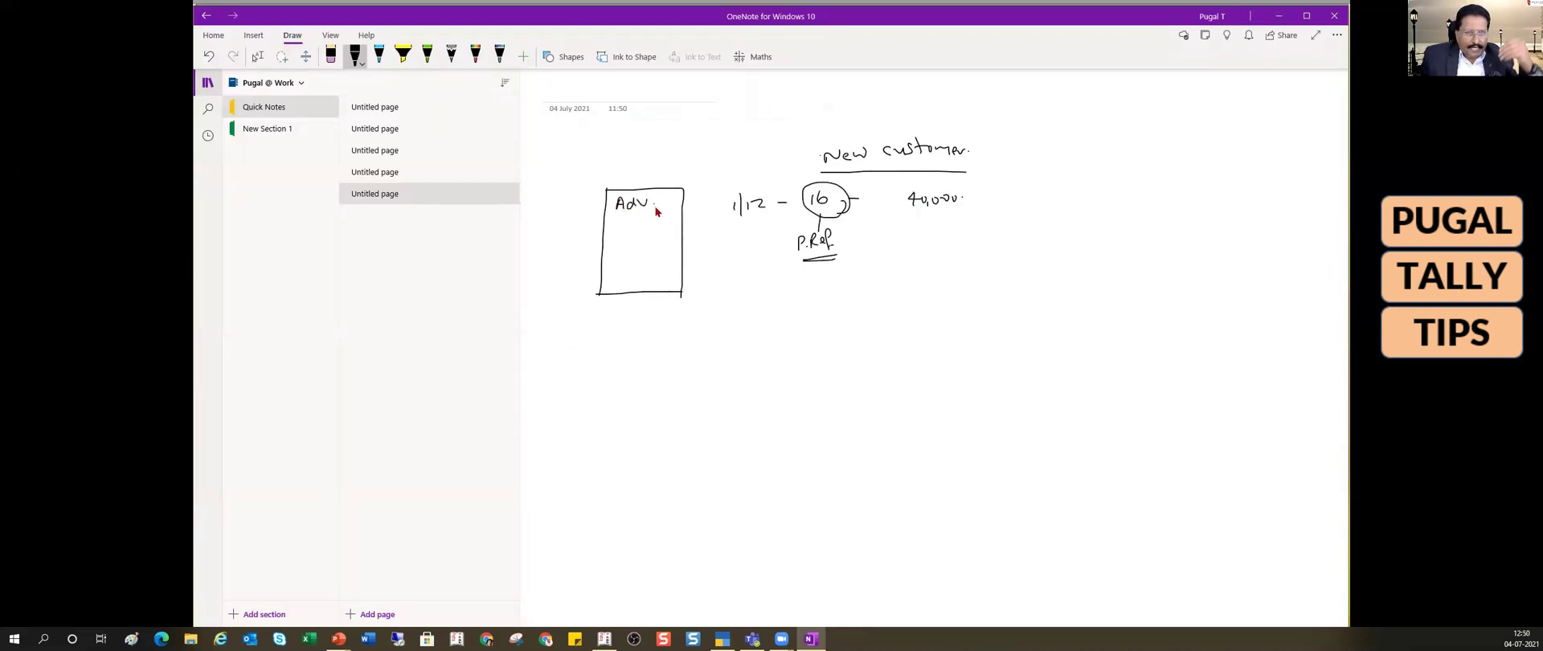
pyautogui.moveTo(618, 228)
pyautogui.mouseDown()
pyautogui.moveTo(630, 240)
pyautogui.moveTo(634, 224)
pyautogui.moveTo(672, 218)
pyautogui.mouseUp()
pyautogui.moveTo(620, 252)
pyautogui.mouseDown()
pyautogui.moveTo(666, 239)
pyautogui.moveTo(659, 262)
pyautogui.moveTo(675, 267)
pyautogui.mouseUp()
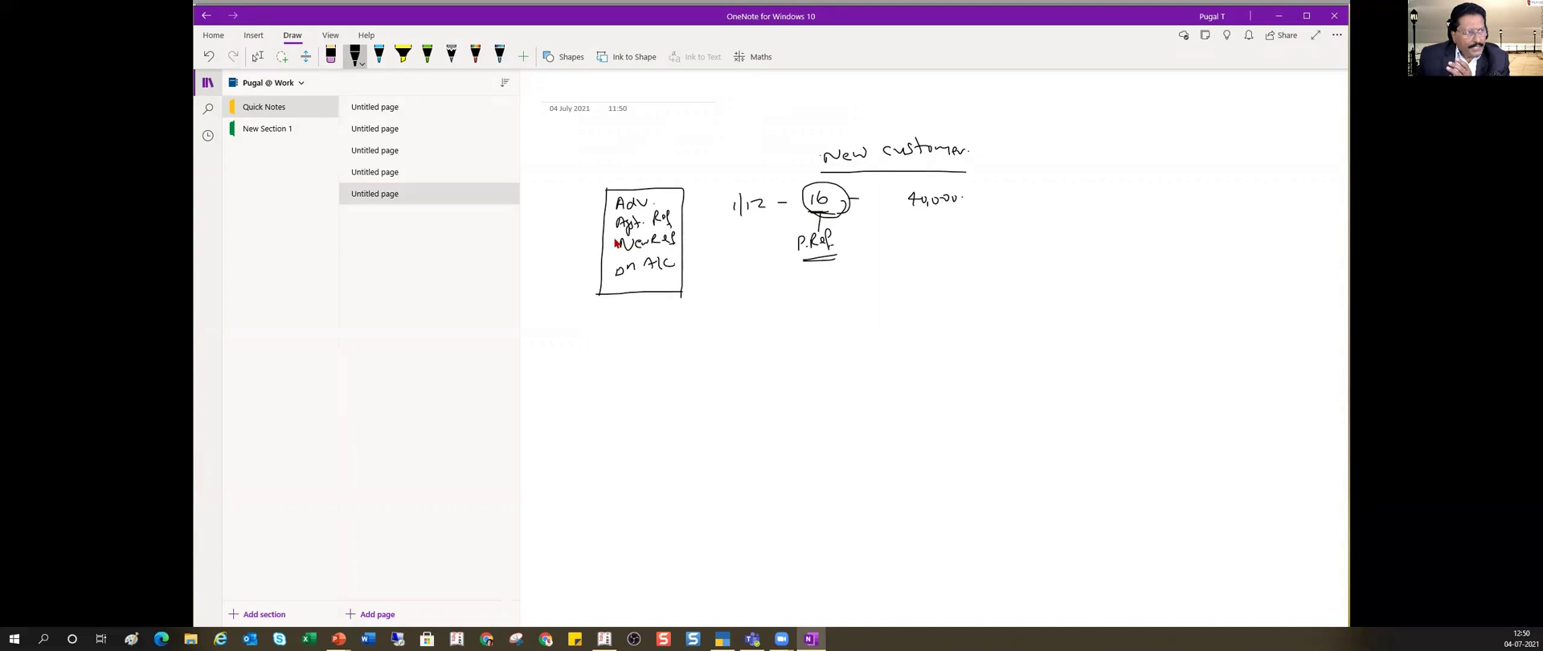
# Step: Box the New Ref entry and draw a forked connector from it, with a ticked "Sale" on its upper branch
pyautogui.moveTo(612, 238)
pyautogui.mouseDown()
pyautogui.moveTo(679, 227)
pyautogui.moveTo(678, 253)
pyautogui.moveTo(697, 250)
pyautogui.moveTo(689, 315)
pyautogui.moveTo(748, 305)
pyautogui.moveTo(747, 338)
pyautogui.mouseUp()
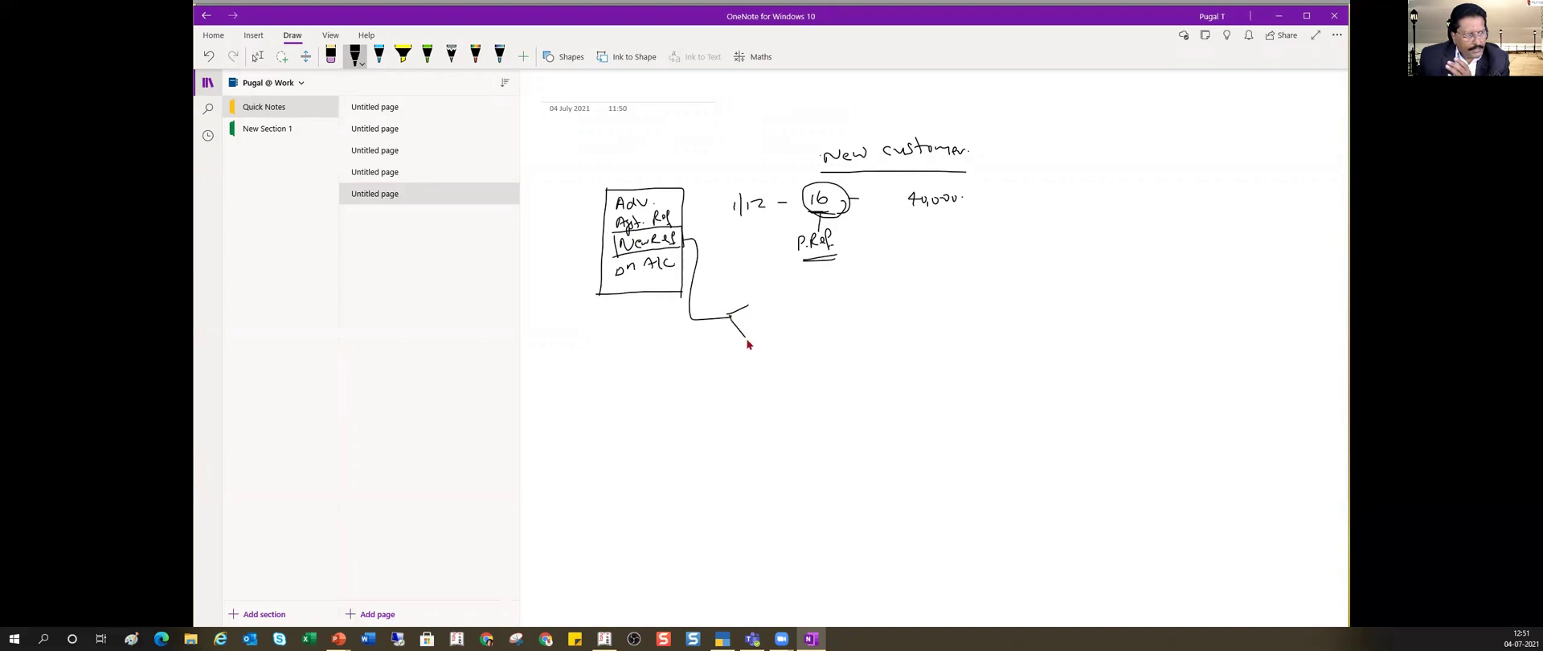
pyautogui.moveTo(771, 294)
pyautogui.mouseDown()
pyautogui.moveTo(765, 310)
pyautogui.moveTo(797, 307)
pyautogui.mouseUp()
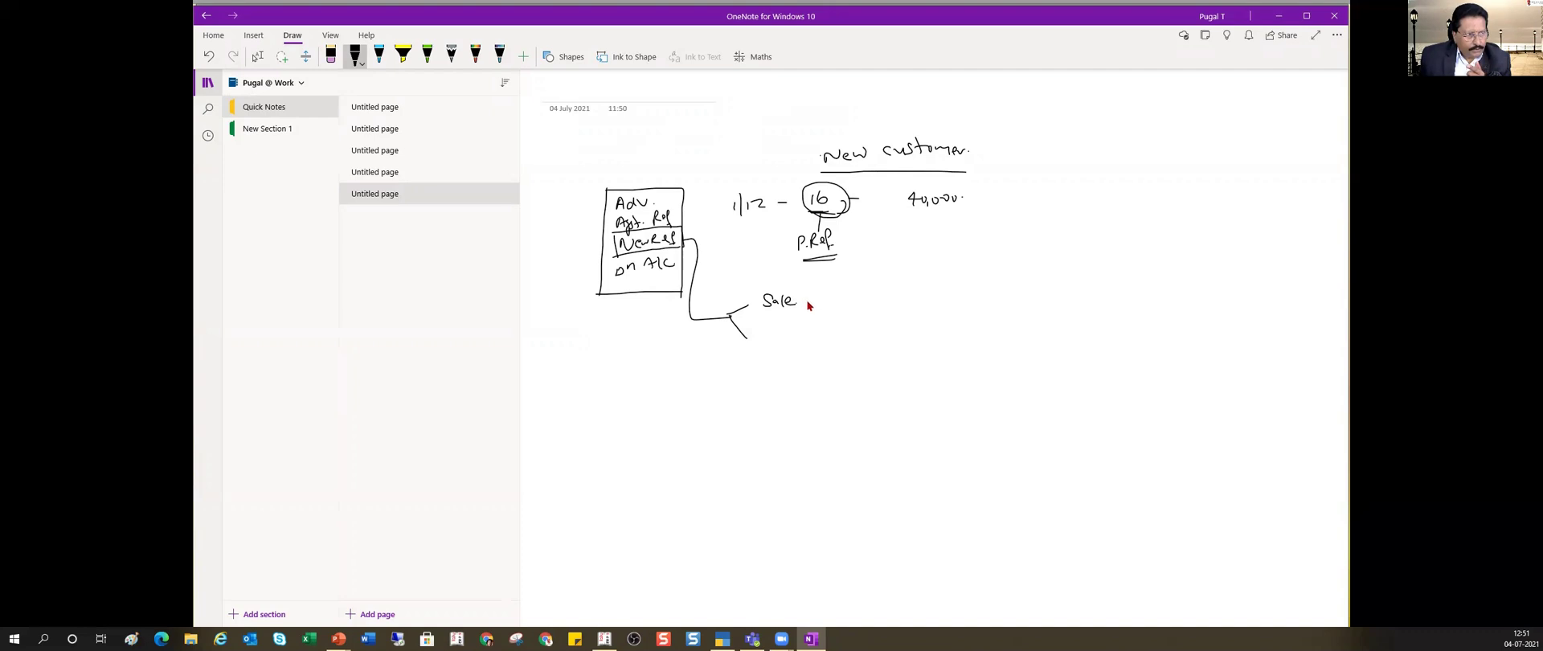
pyautogui.moveTo(808, 301); pyautogui.dragTo(831, 293)
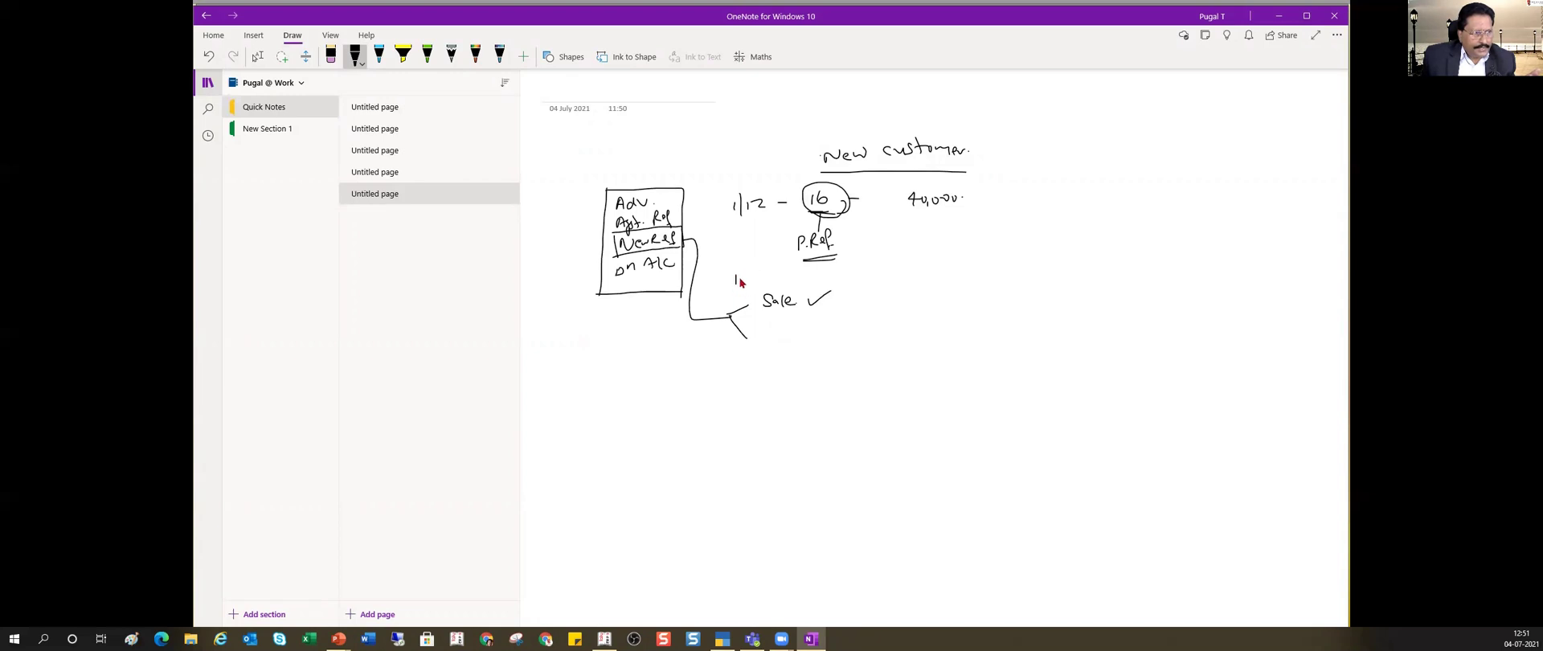
# Step: Handwrite a second bill entry dated 10/12 with the underlined number 17 below "P.Ref"
pyautogui.moveTo(758, 272); pyautogui.dragTo(759, 282)
pyautogui.moveTo(762, 275); pyautogui.dragTo(785, 277)
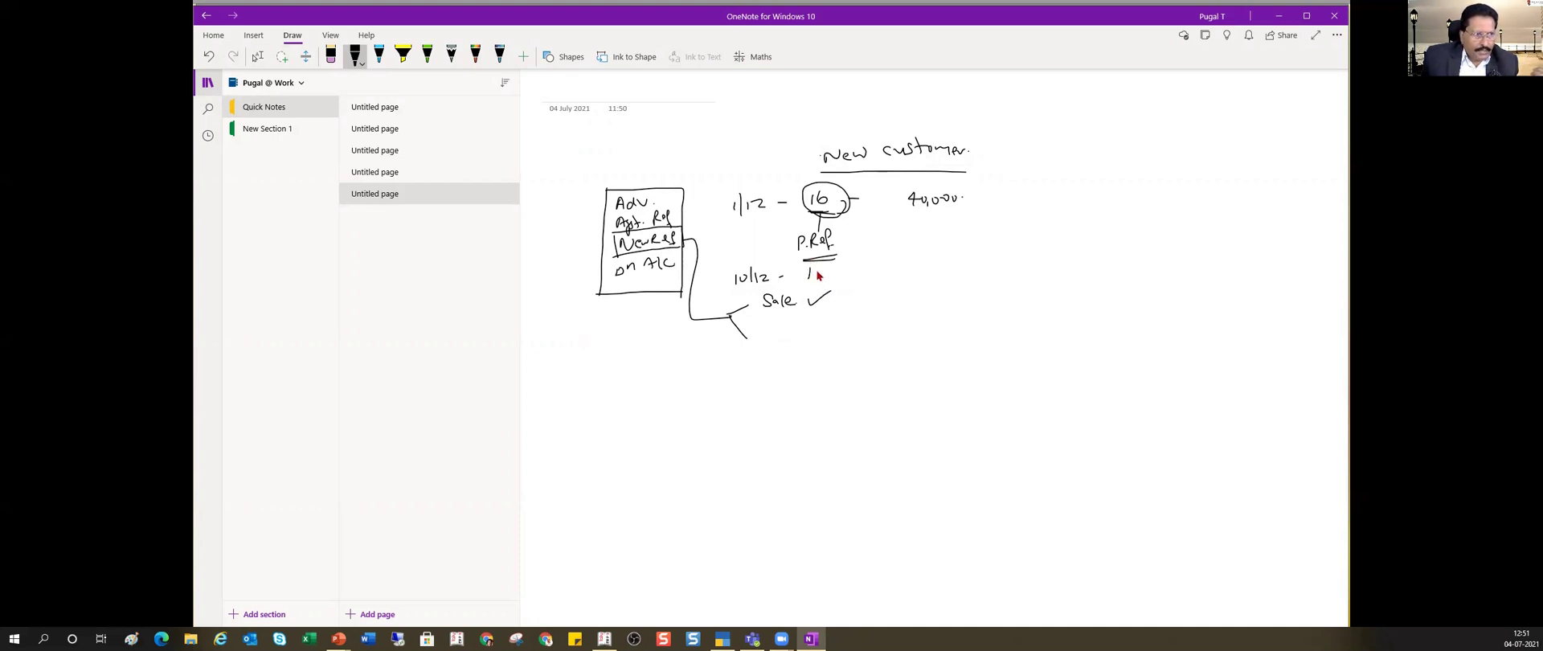
pyautogui.moveTo(809, 270); pyautogui.dragTo(828, 283)
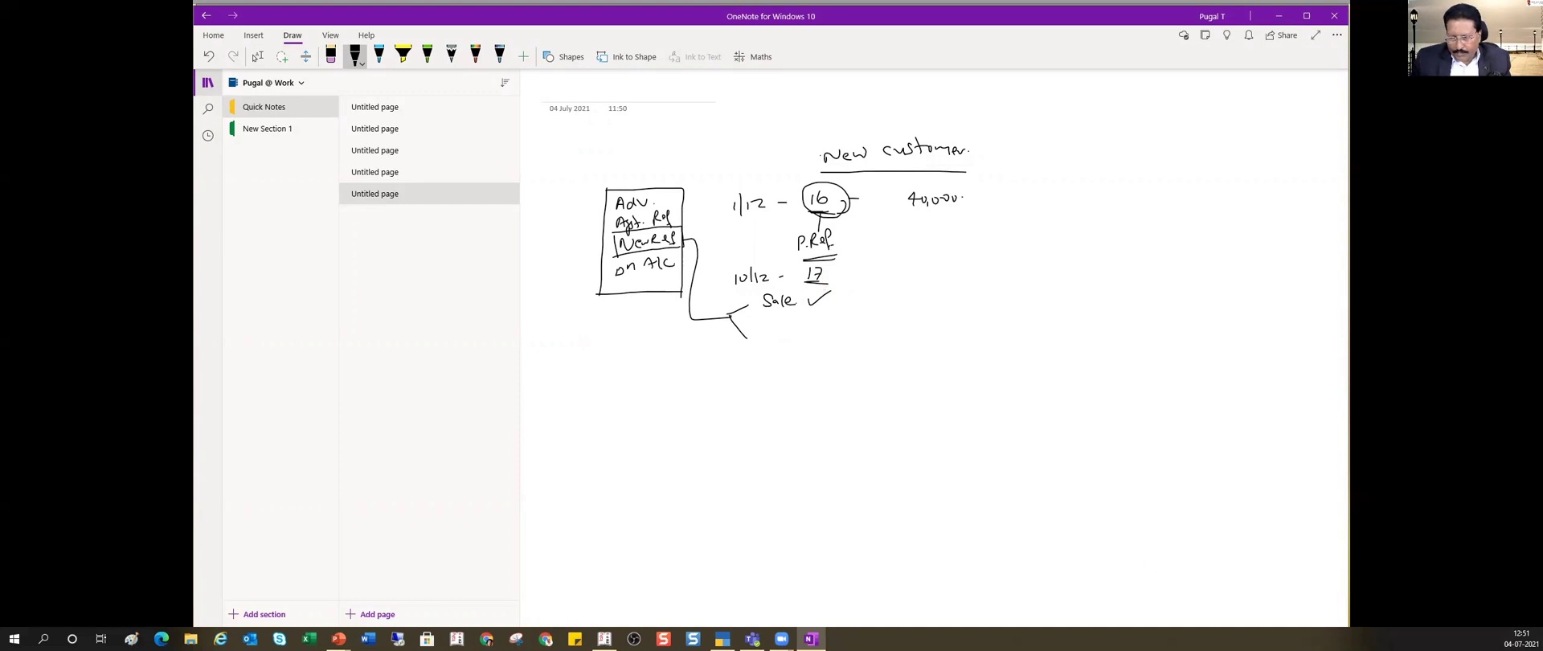
# Step: Check the reference types in TallyPrime, return to OneNote, and annotate Sale with "new" and the lower branch with "Pur – new" and a circled "P.I no"
pyautogui.hotkey('alt', 'Tab')
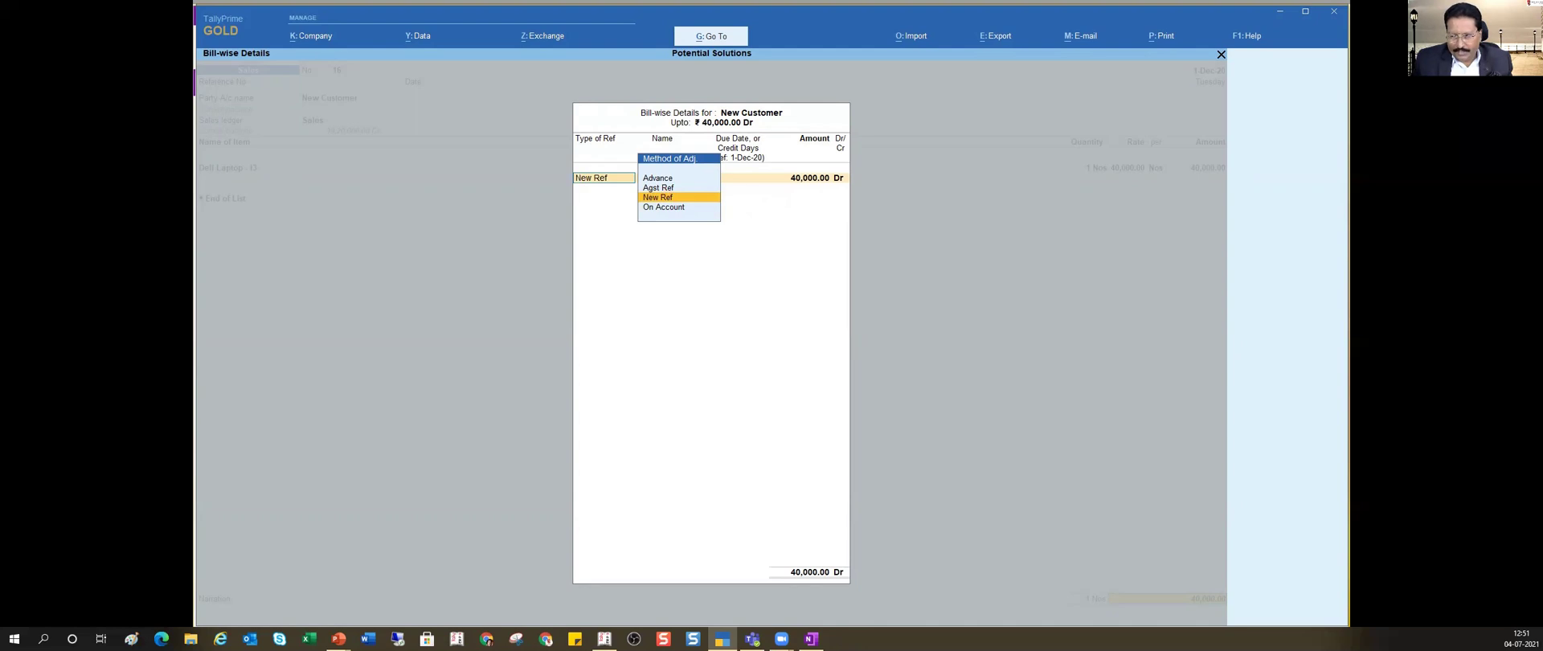
pyautogui.hotkey('alt', 'Tab')
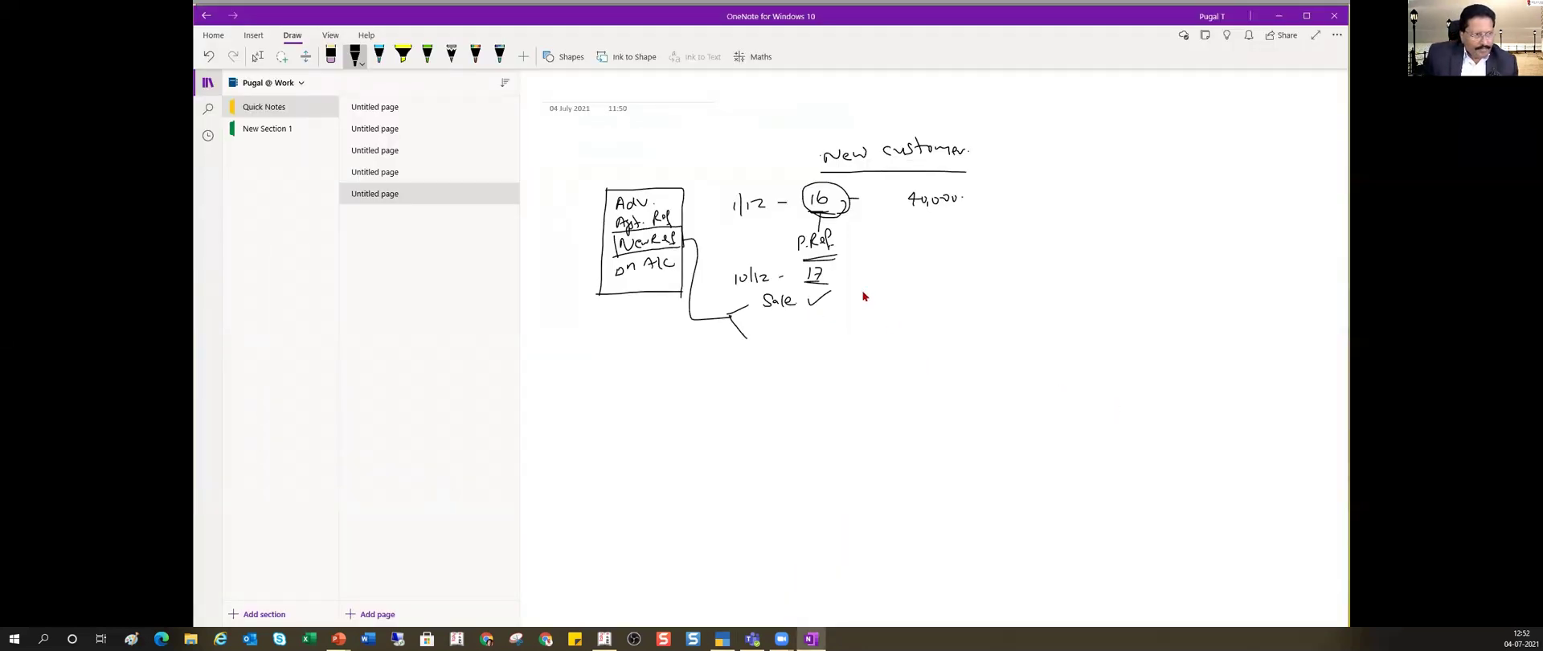
pyautogui.moveTo(834, 305); pyautogui.dragTo(889, 297)
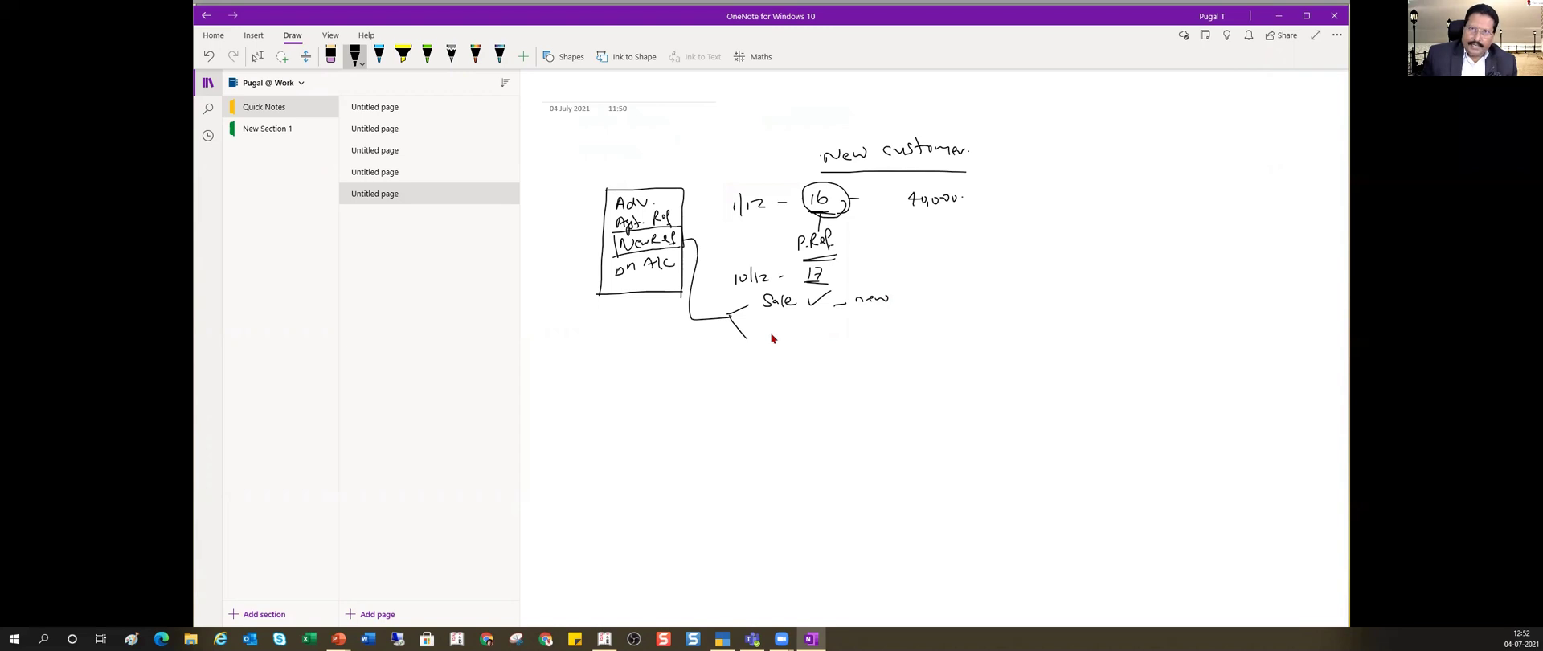
pyautogui.moveTo(761, 347); pyautogui.dragTo(805, 336)
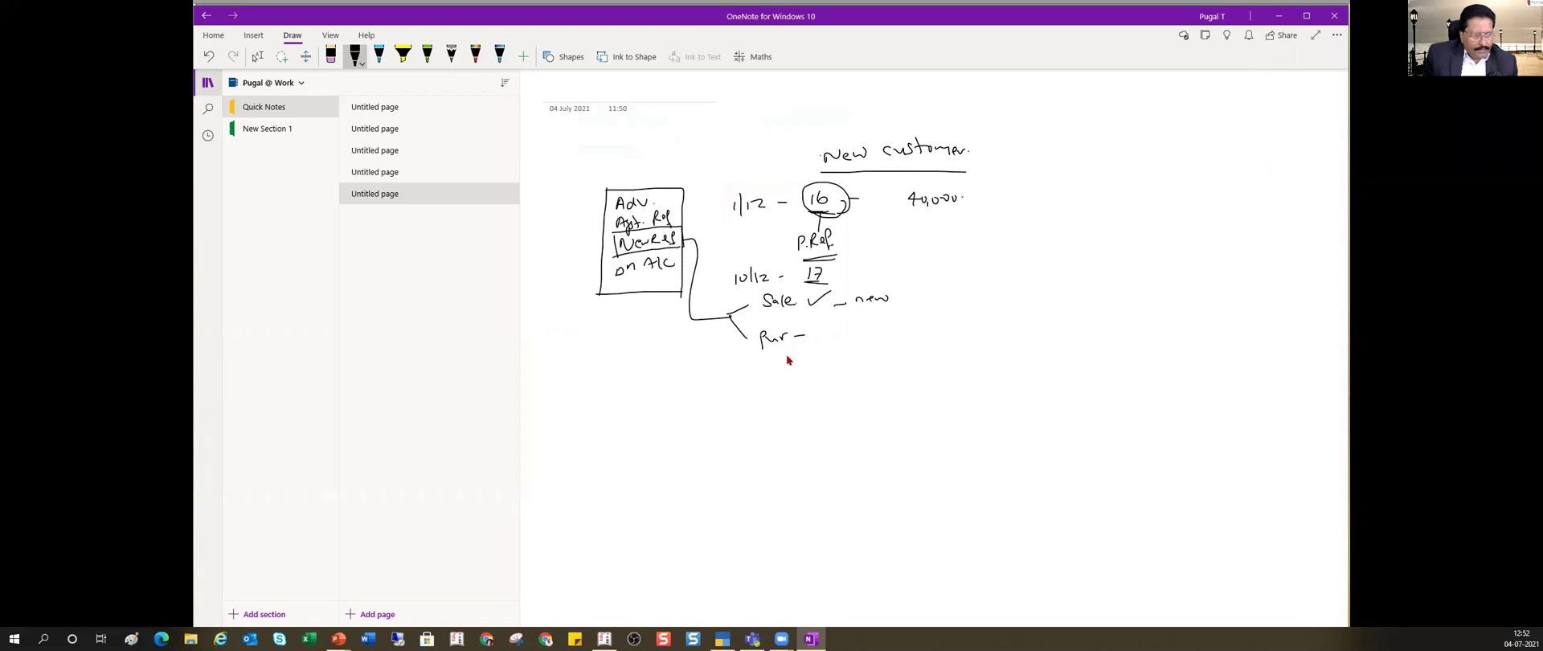
pyautogui.moveTo(785, 351)
pyautogui.mouseDown()
pyautogui.moveTo(851, 364)
pyautogui.moveTo(840, 332)
pyautogui.moveTo(908, 325)
pyautogui.moveTo(907, 343)
pyautogui.mouseUp()
pyautogui.click(812, 357)
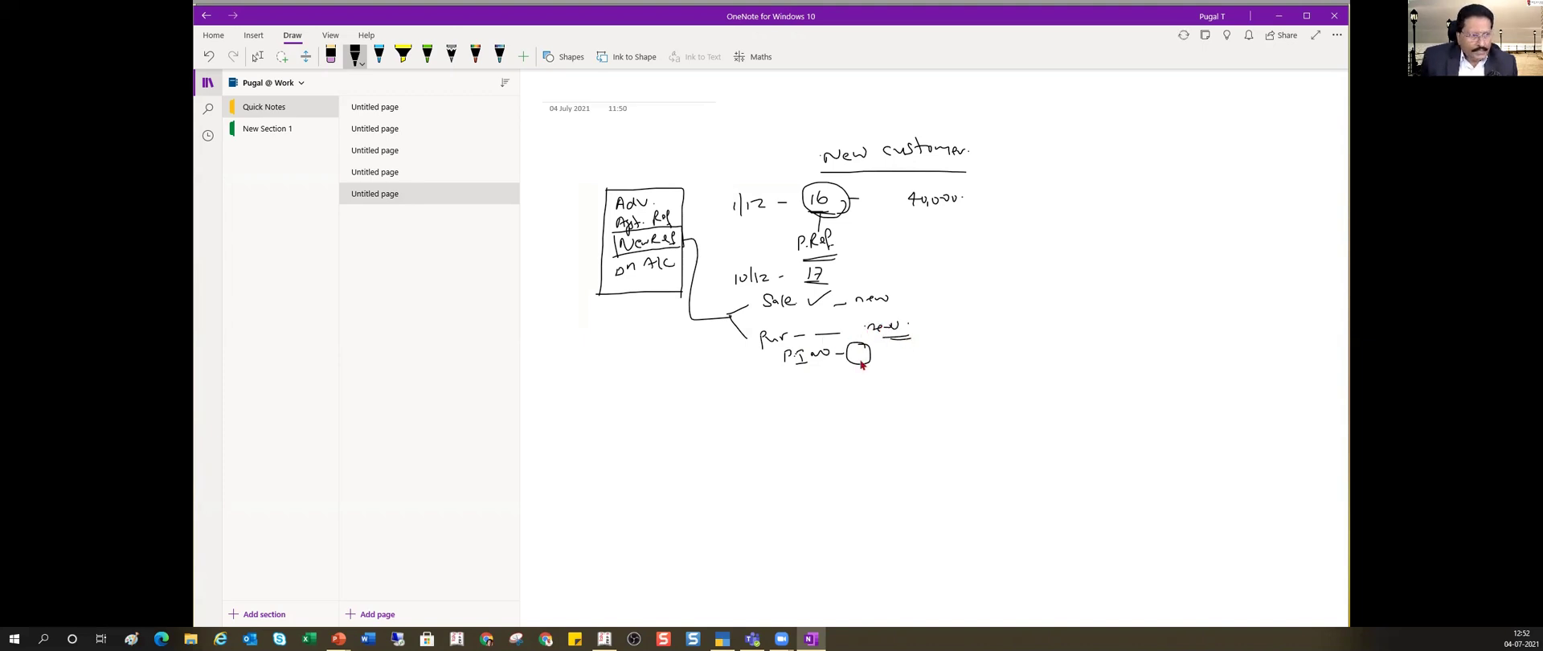
pyautogui.moveTo(840, 332)
pyautogui.mouseDown()
pyautogui.moveTo(768, 362)
pyautogui.moveTo(840, 368)
pyautogui.mouseUp()
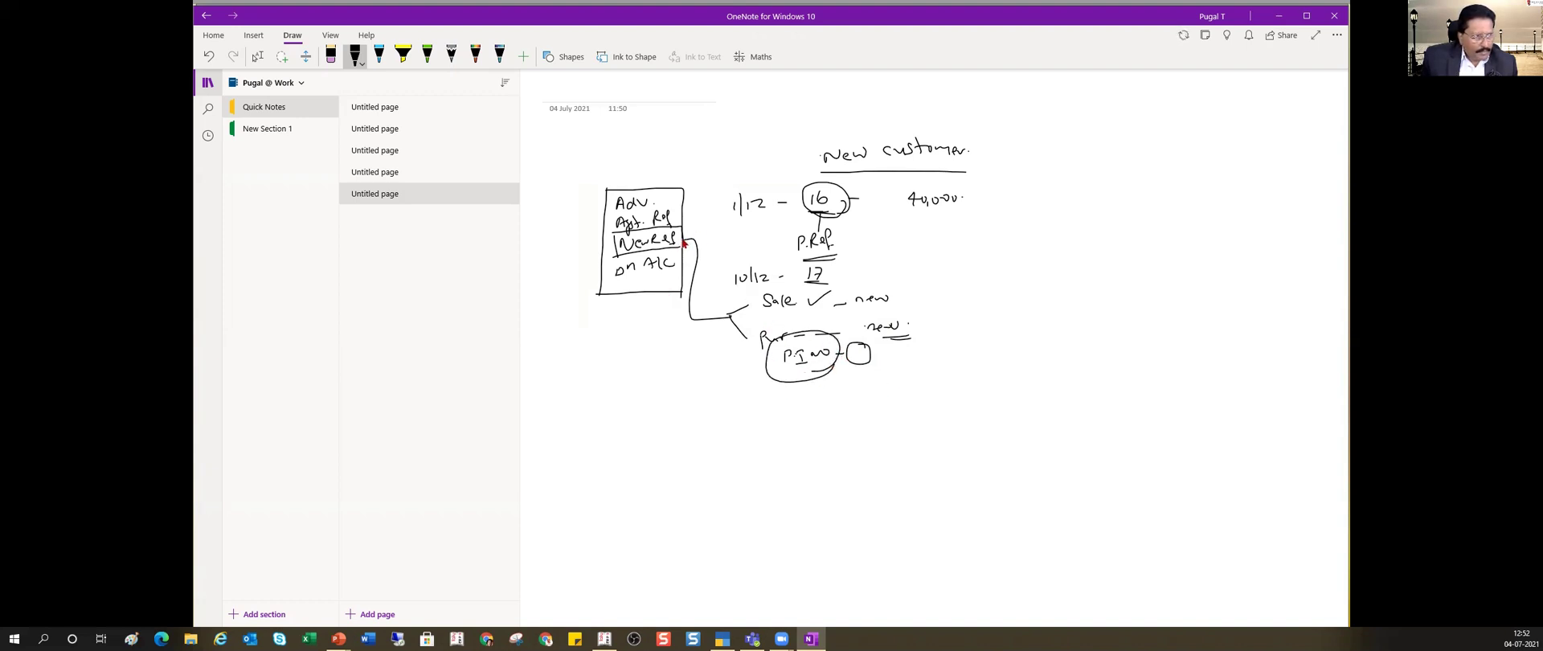
# Step: Retrace the connector leading from New Ref and box the Agst. Ref entry in the reference-type list
pyautogui.moveTo(694, 254)
pyautogui.mouseDown()
pyautogui.moveTo(693, 299)
pyautogui.moveTo(721, 308)
pyautogui.mouseUp()
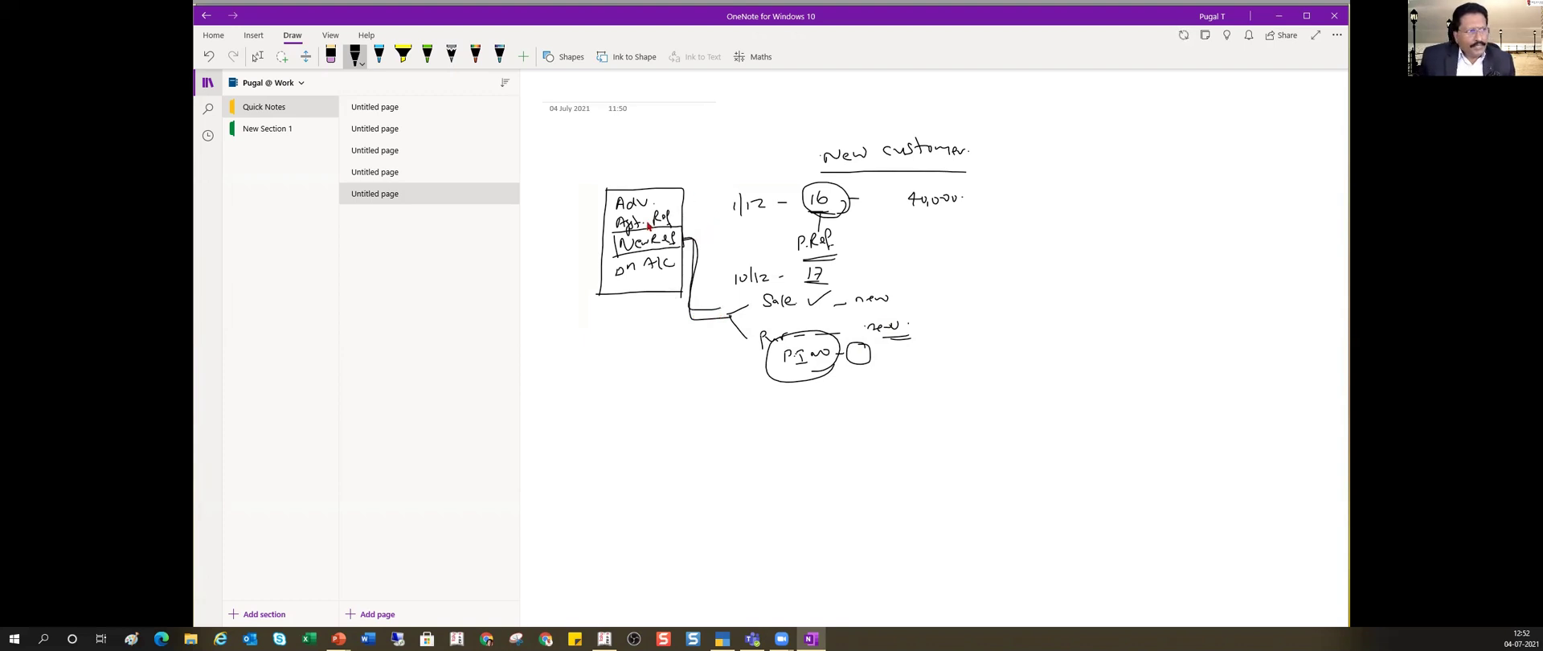
pyautogui.moveTo(613, 234)
pyautogui.mouseDown()
pyautogui.moveTo(612, 217)
pyautogui.moveTo(667, 210)
pyautogui.moveTo(674, 232)
pyautogui.mouseUp()
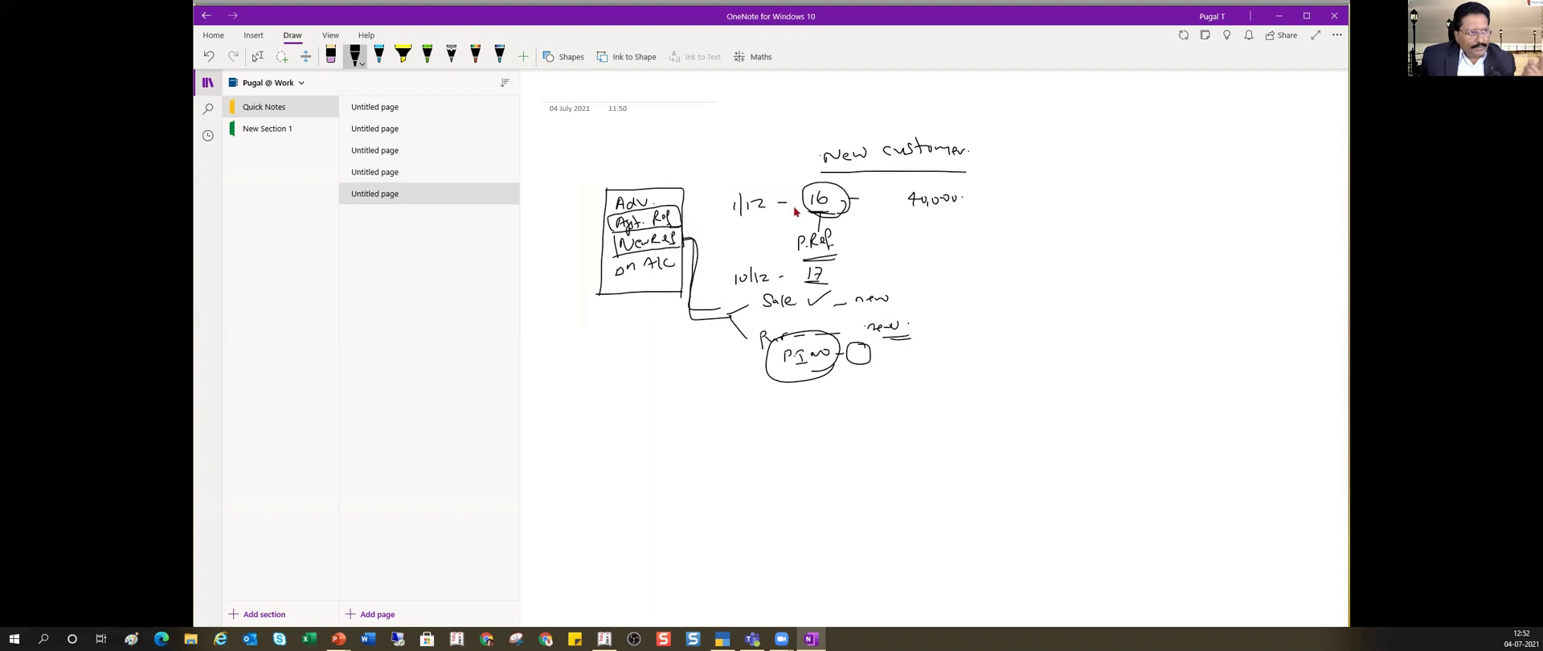
# Step: Add 30 days and 1/1 to bill 16, and 60,000, 30 D and 10/1 to bill 17, with an arrow pointing at 1/1
pyautogui.moveTo(1004, 193)
pyautogui.mouseDown()
pyautogui.moveTo(1051, 187)
pyautogui.moveTo(1061, 206)
pyautogui.mouseUp()
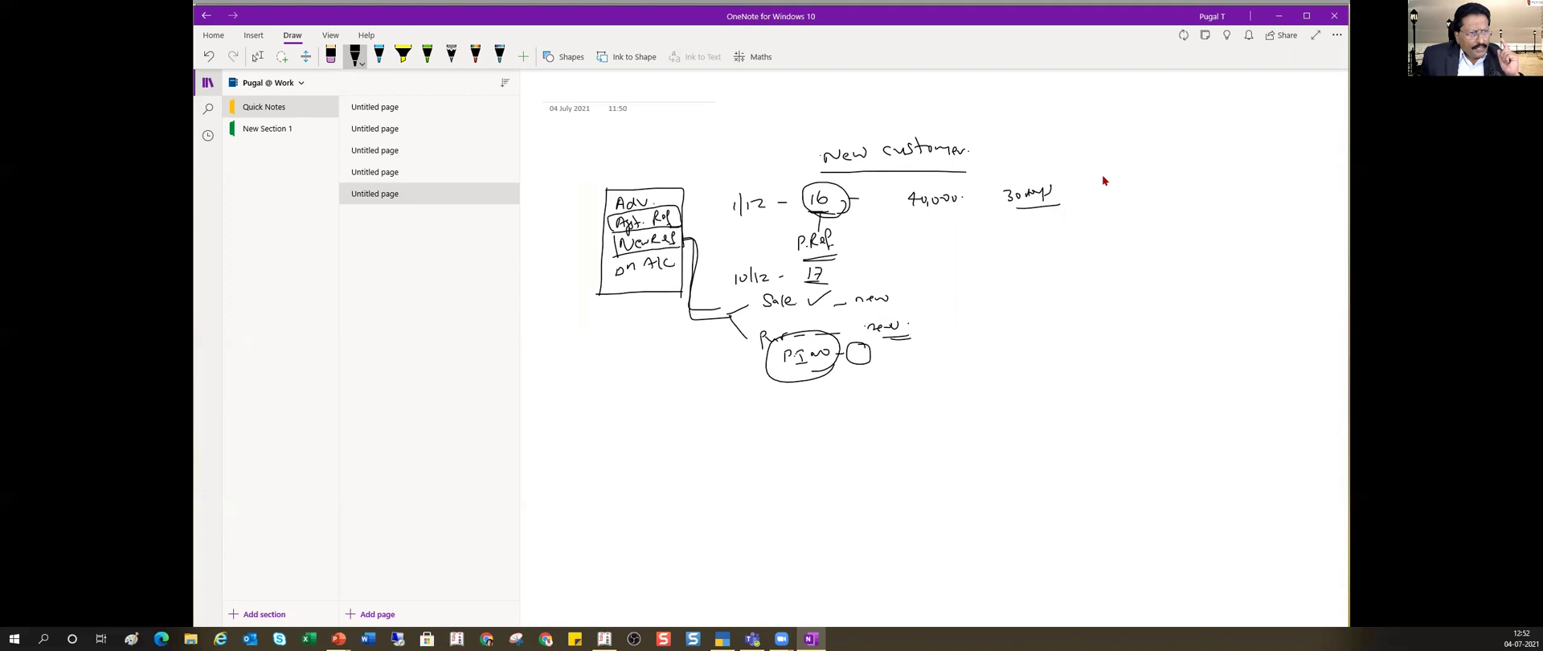
pyautogui.moveTo(1116, 178); pyautogui.dragTo(1130, 193)
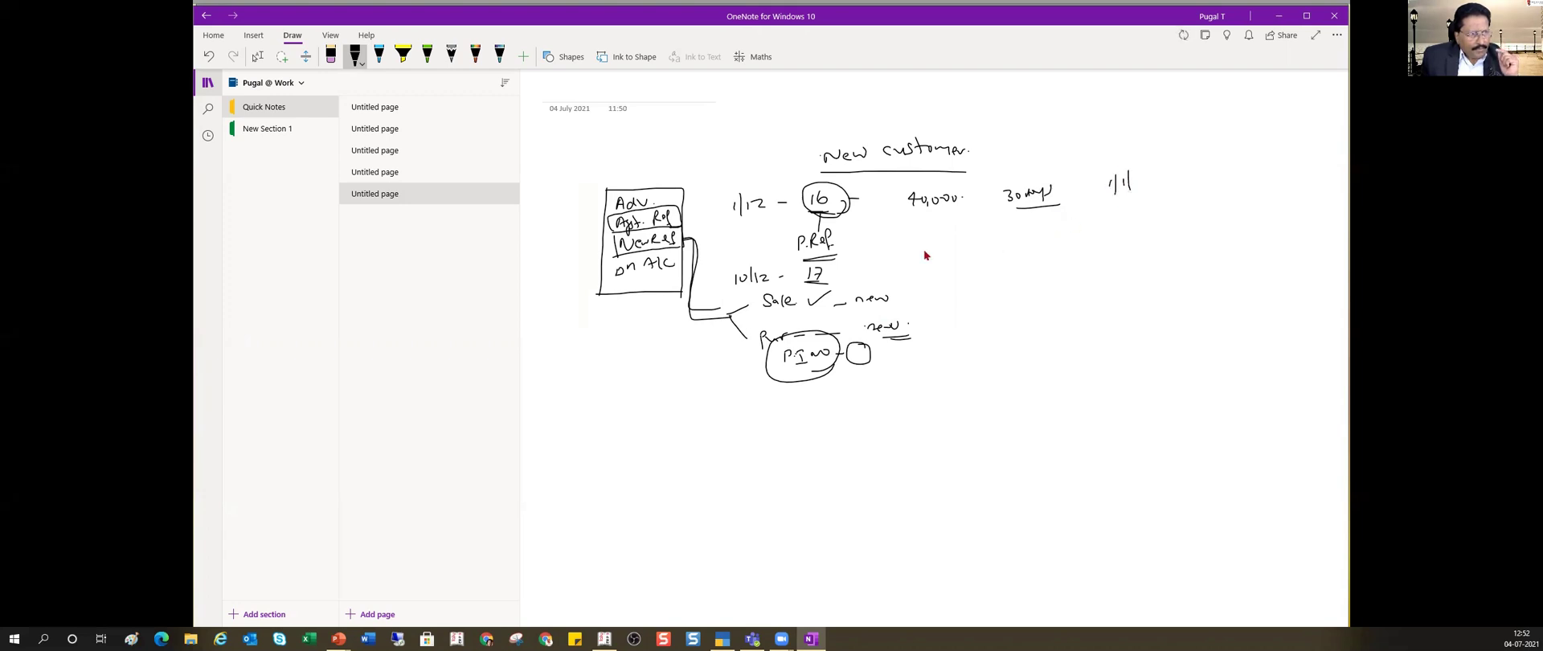
pyautogui.moveTo(852, 272); pyautogui.dragTo(924, 263)
pyautogui.moveTo(931, 255); pyautogui.dragTo(936, 266)
pyautogui.moveTo(942, 256); pyautogui.dragTo(962, 254)
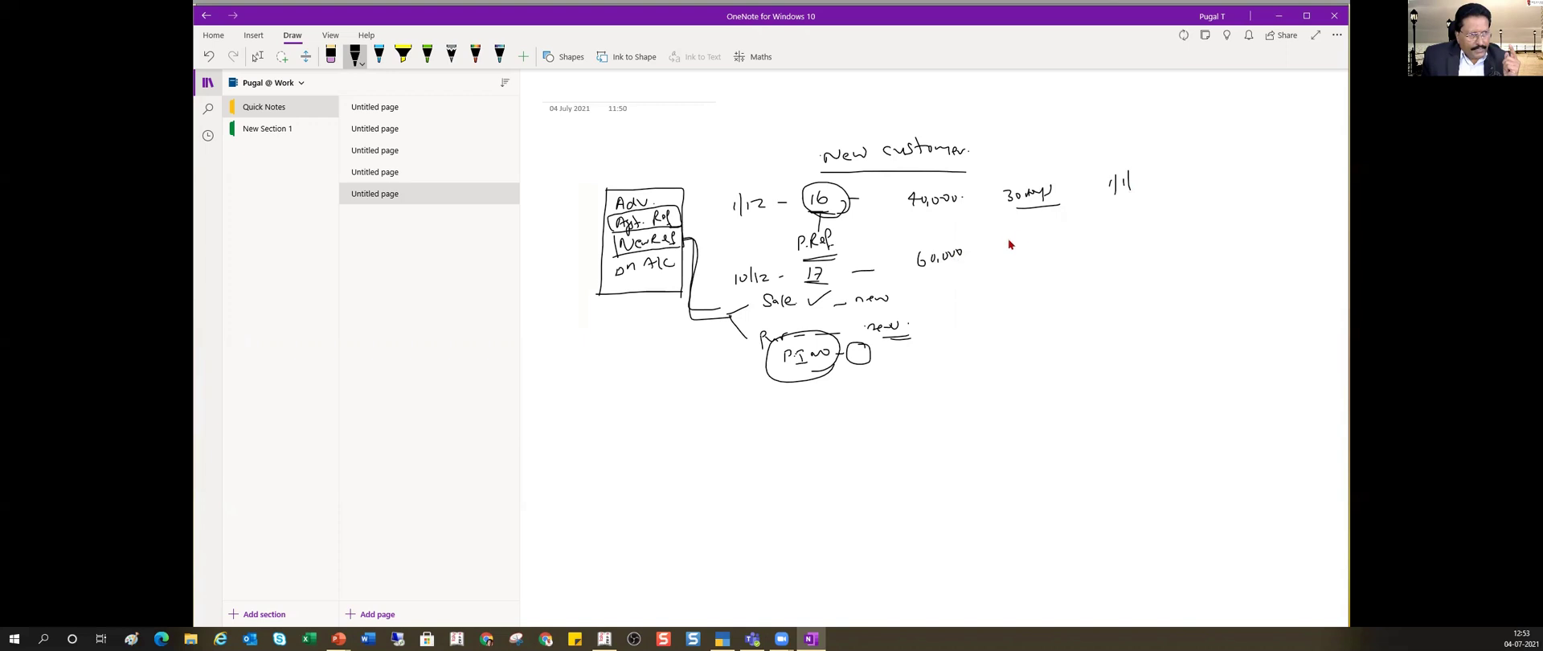
pyautogui.moveTo(1012, 233); pyautogui.dragTo(1035, 239)
pyautogui.moveTo(1046, 236)
pyautogui.mouseDown()
pyautogui.moveTo(1120, 215)
pyautogui.moveTo(1138, 227)
pyautogui.mouseUp()
pyautogui.click(1149, 226)
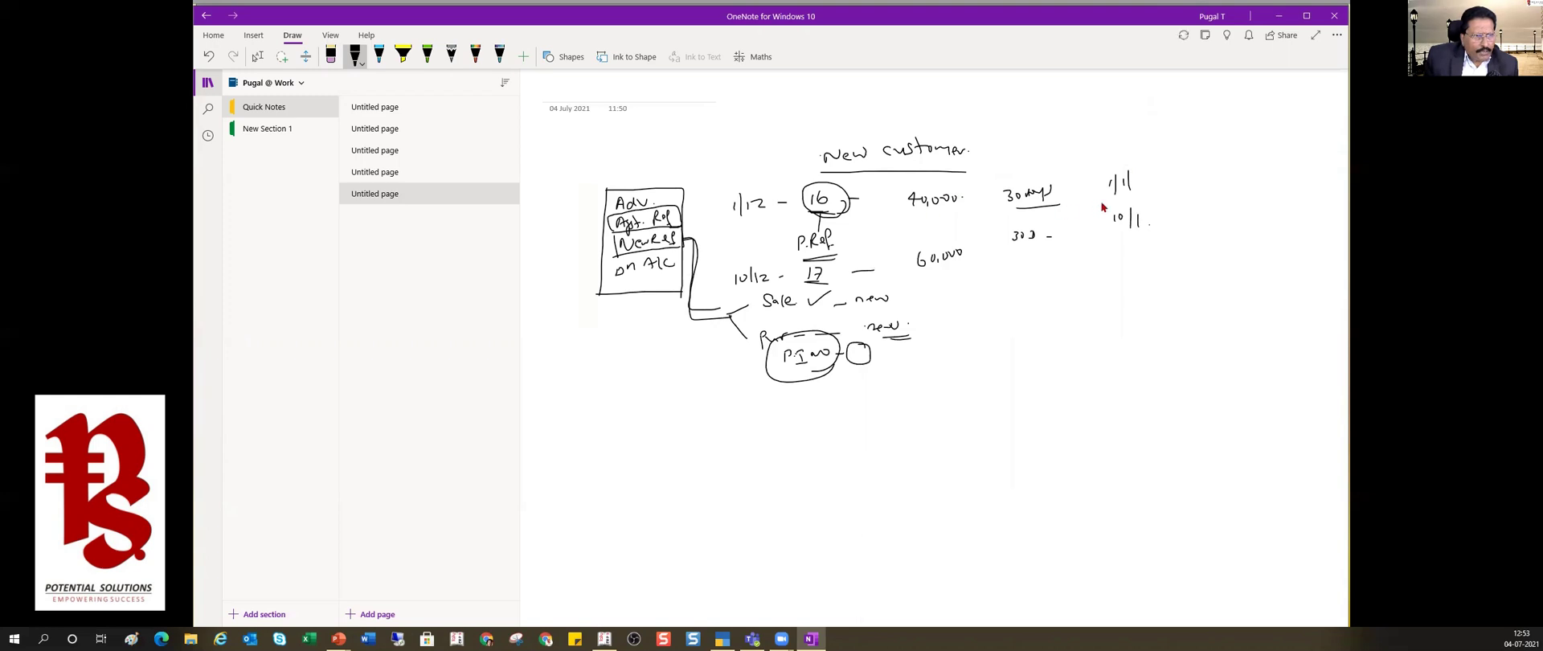
pyautogui.moveTo(1208, 177)
pyautogui.mouseDown()
pyautogui.moveTo(1158, 175)
pyautogui.moveTo(1177, 187)
pyautogui.mouseUp()
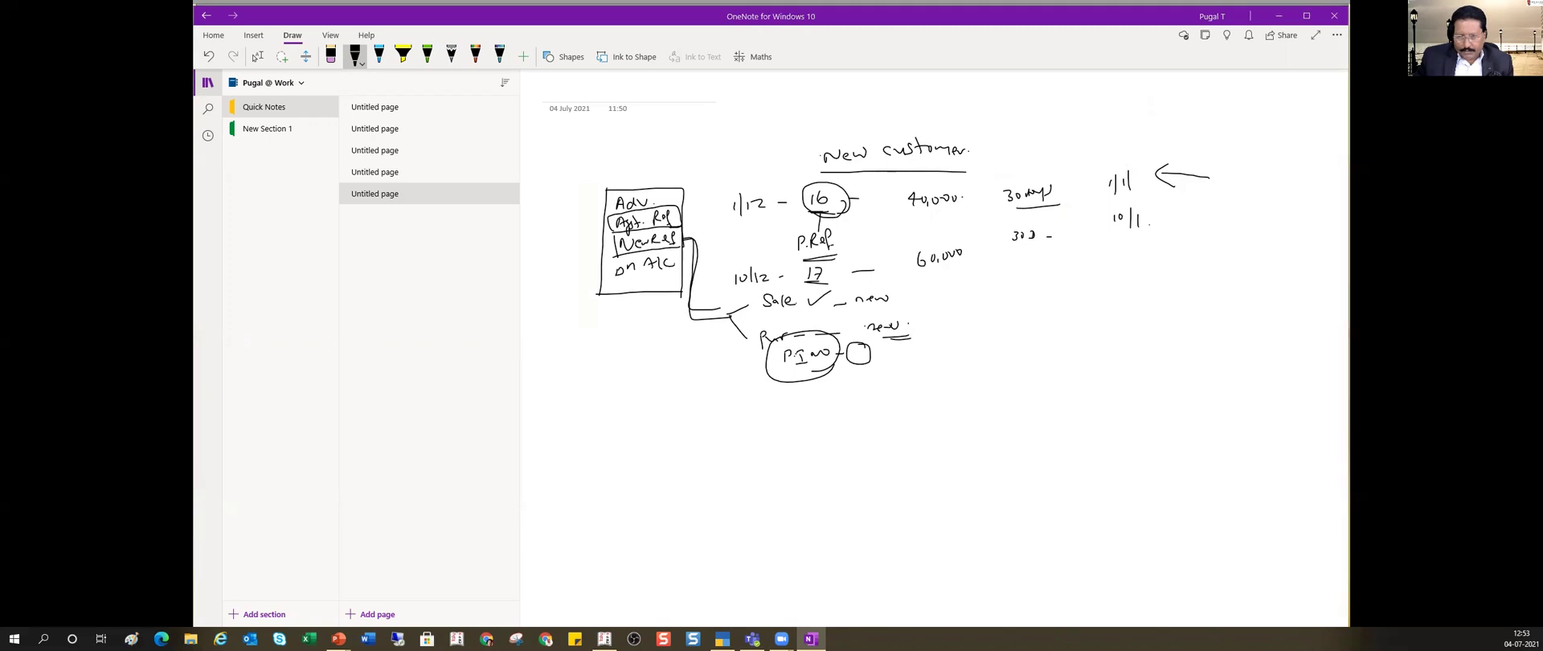
# Step: Check the reference types in TallyPrime again, return to OneNote, and draw an arrow from Agst. Ref to the handwritten note "Receipt — Agst. Ref"
pyautogui.hotkey('alt', 'Tab')
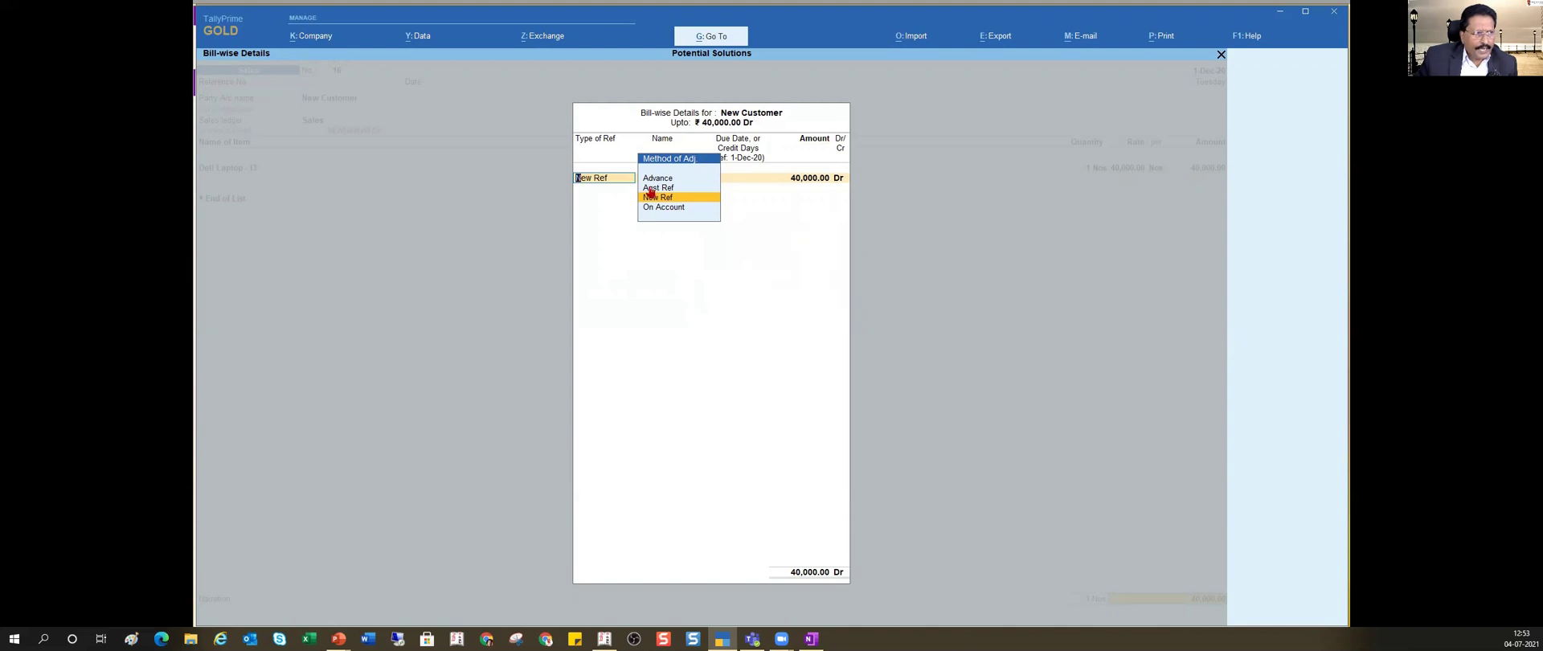
pyautogui.hotkey('alt', 'Tab')
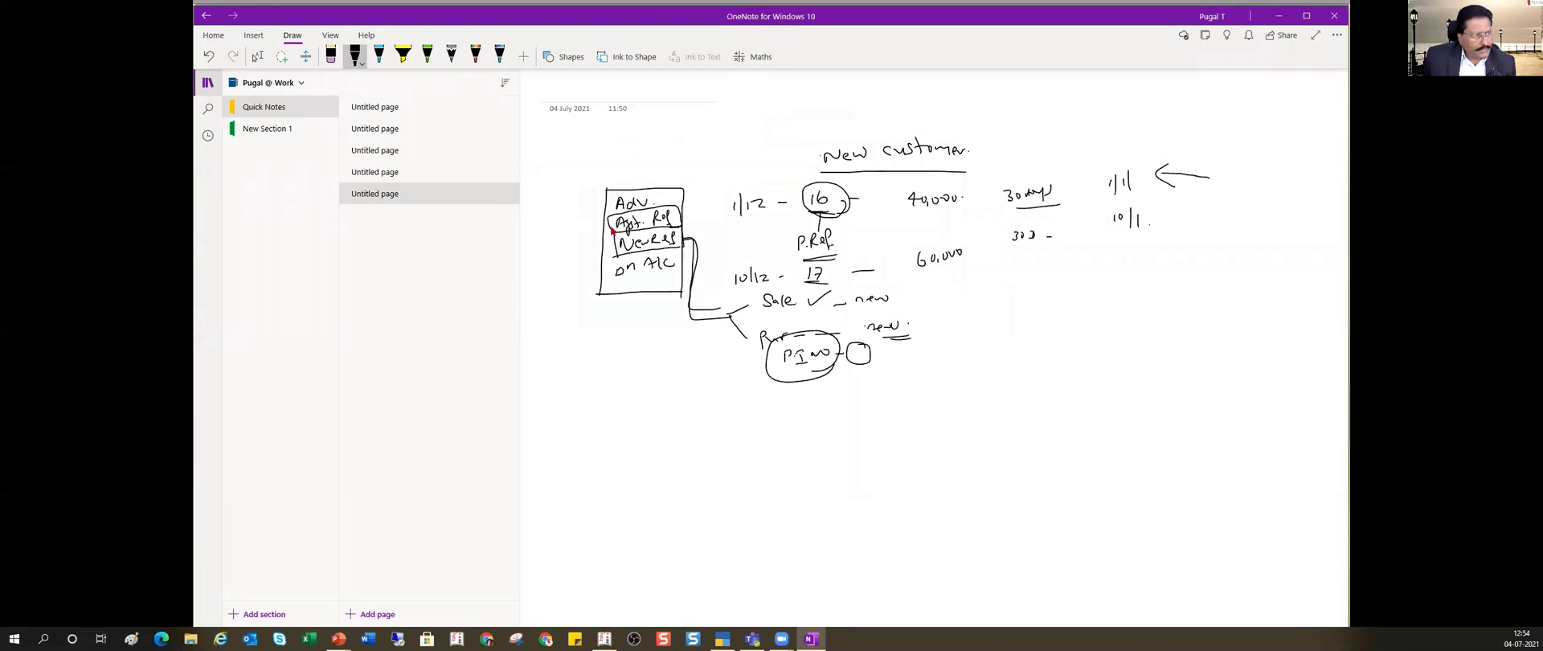
pyautogui.moveTo(617, 231)
pyautogui.mouseDown()
pyautogui.moveTo(584, 245)
pyautogui.moveTo(609, 411)
pyautogui.moveTo(689, 412)
pyautogui.moveTo(688, 435)
pyautogui.mouseUp()
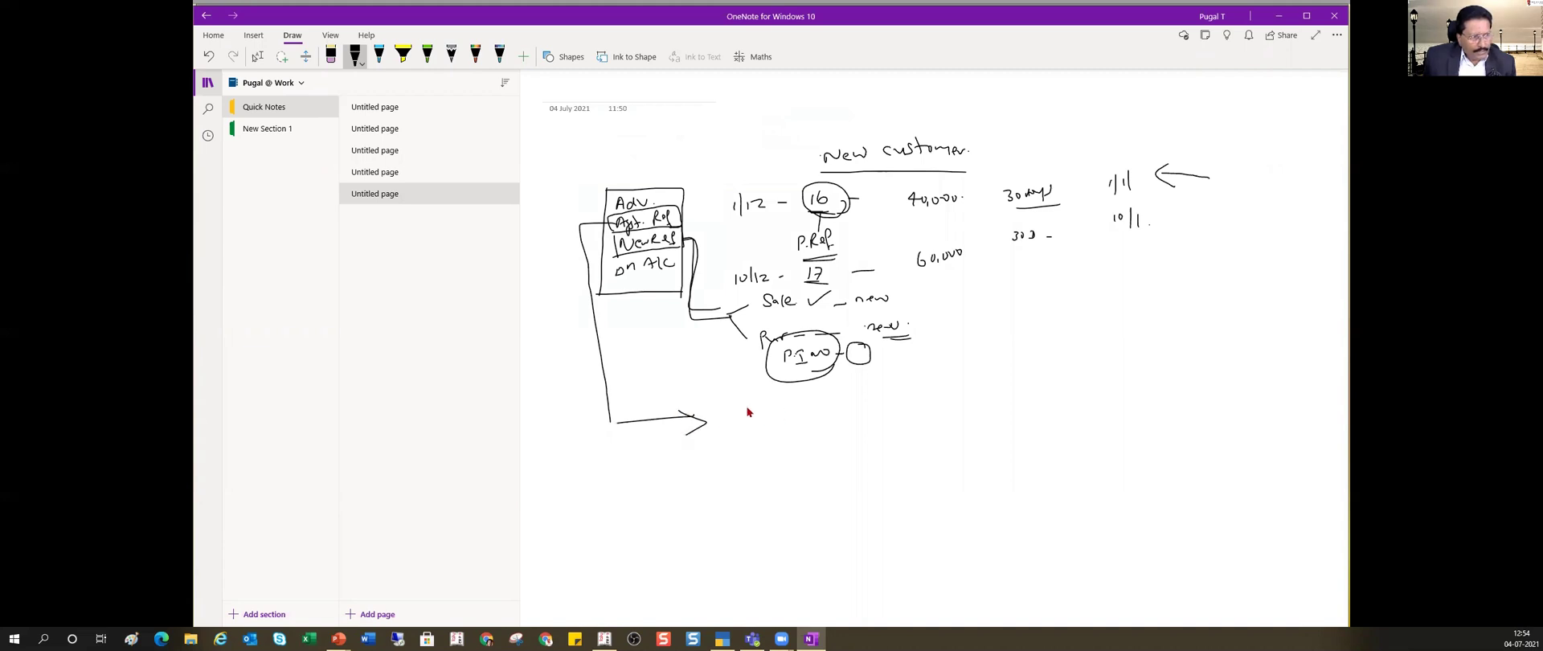
pyautogui.moveTo(756, 422); pyautogui.dragTo(808, 408)
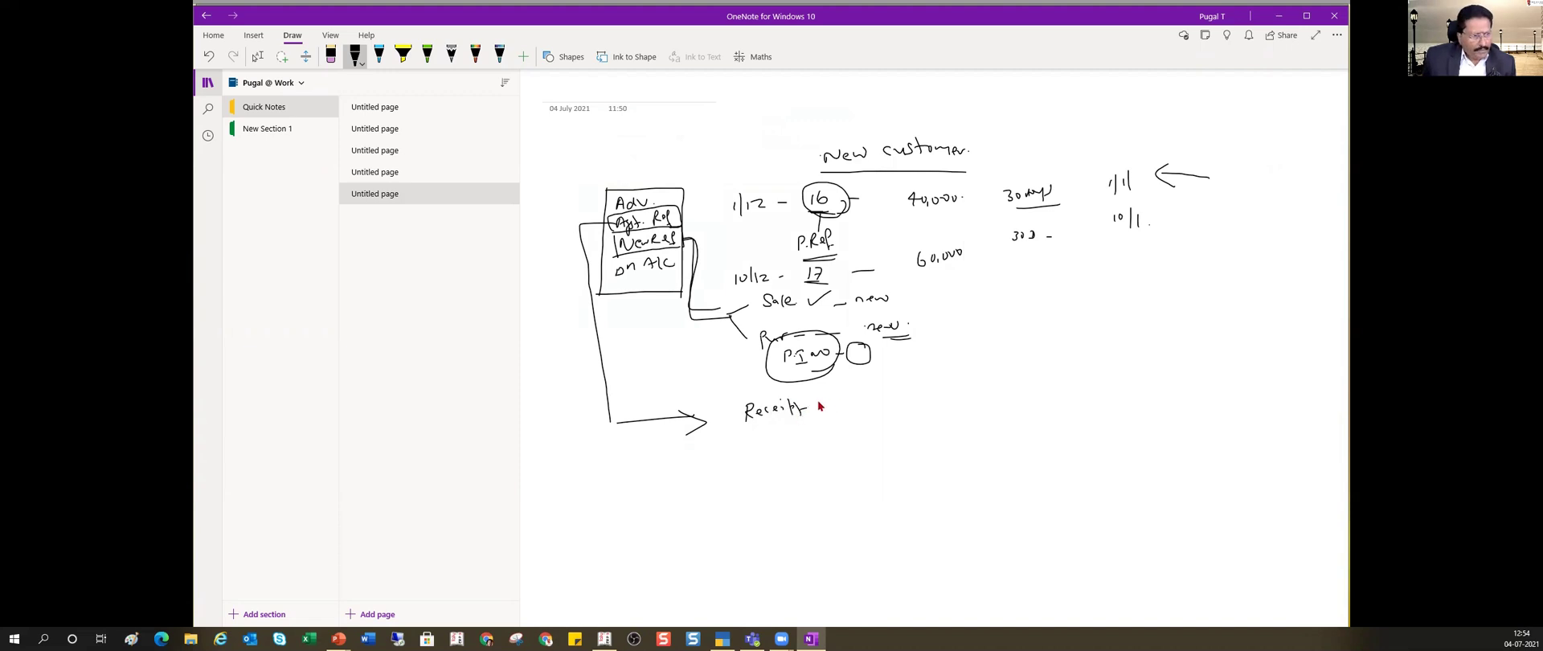
pyautogui.moveTo(821, 408); pyautogui.dragTo(884, 414)
pyautogui.moveTo(895, 396); pyautogui.dragTo(896, 413)
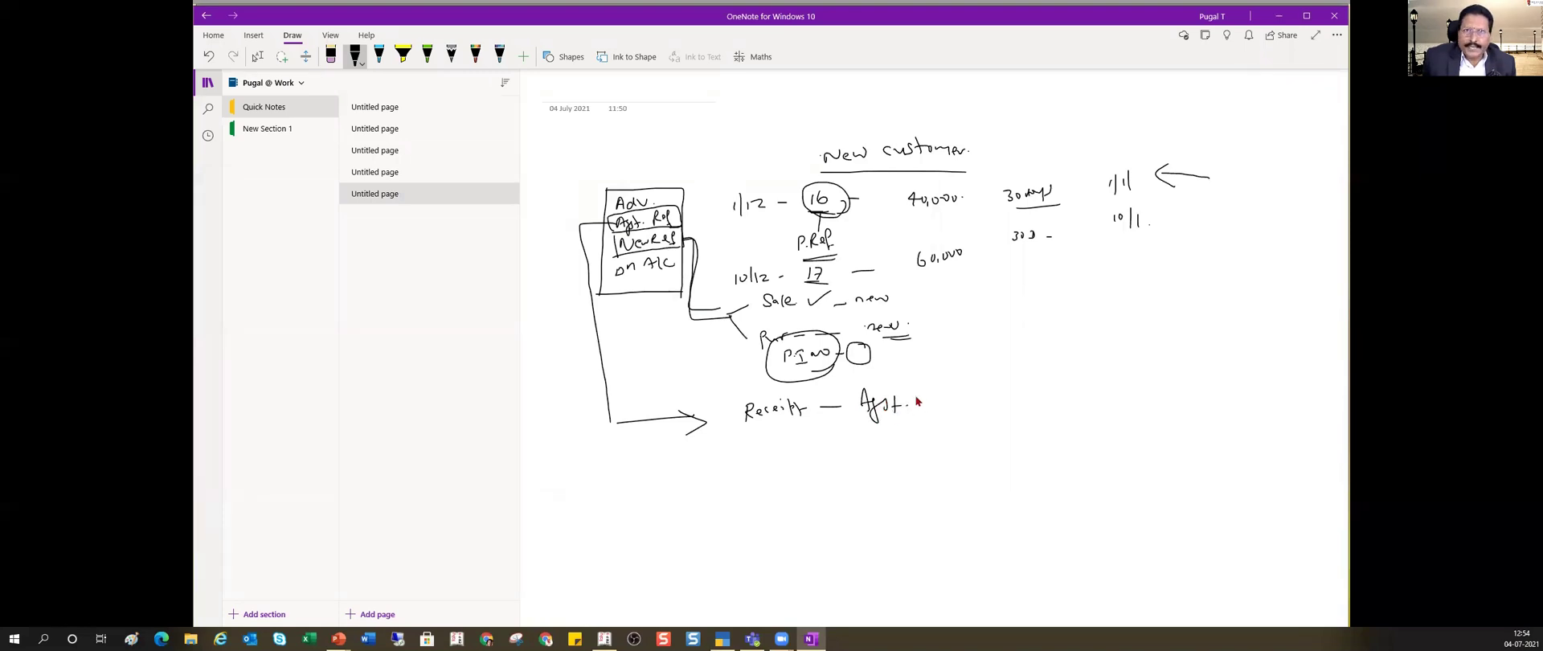
pyautogui.moveTo(921, 406); pyautogui.dragTo(1082, 390)
# Step: Draw a pending-bills box beside "Agst. Ref" with dashed rows, and circle a first row reading 16 and 40,000
pyautogui.moveTo(967, 391); pyautogui.dragTo(967, 450)
pyautogui.moveTo(1082, 390); pyautogui.dragTo(1077, 431)
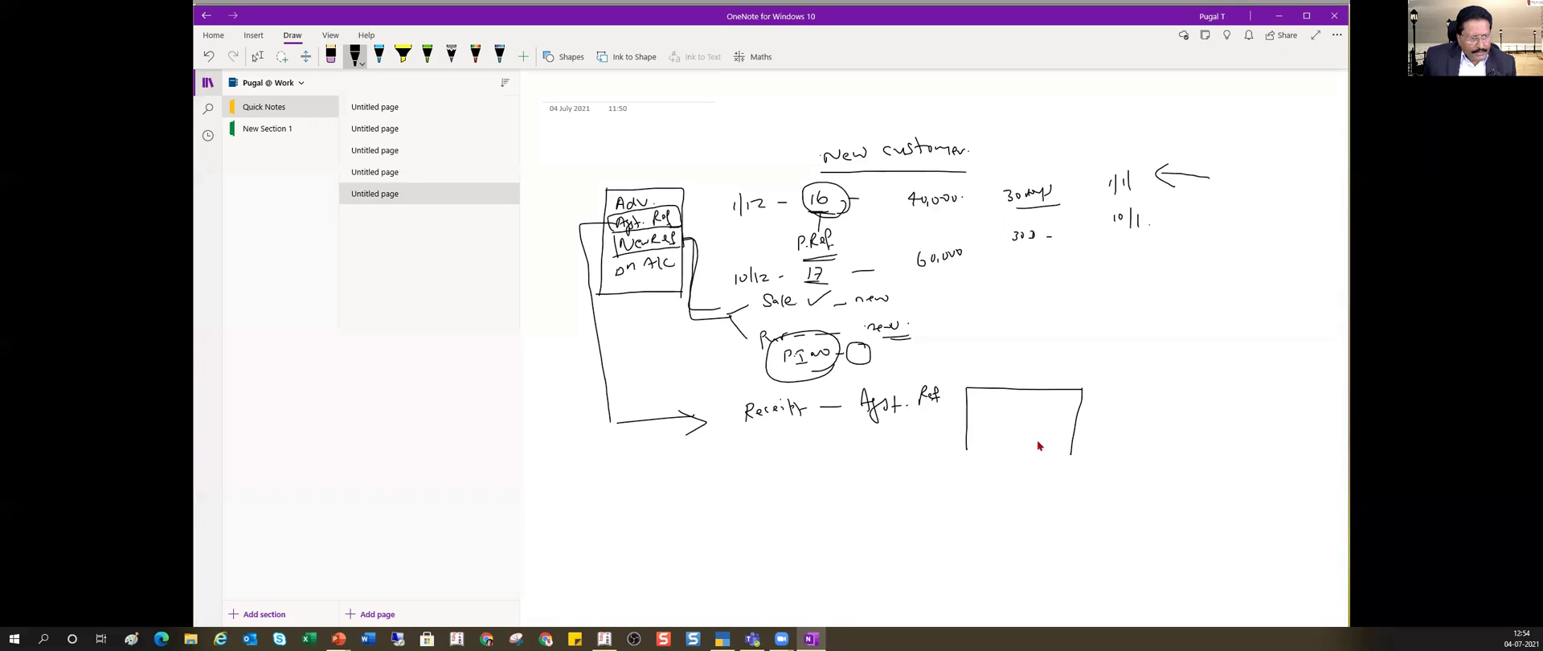
pyautogui.moveTo(967, 451); pyautogui.dragTo(1050, 459)
pyautogui.moveTo(976, 415)
pyautogui.mouseDown()
pyautogui.moveTo(1058, 431)
pyautogui.moveTo(1005, 441)
pyautogui.mouseUp()
pyautogui.moveTo(1015, 441); pyautogui.dragTo(1054, 447)
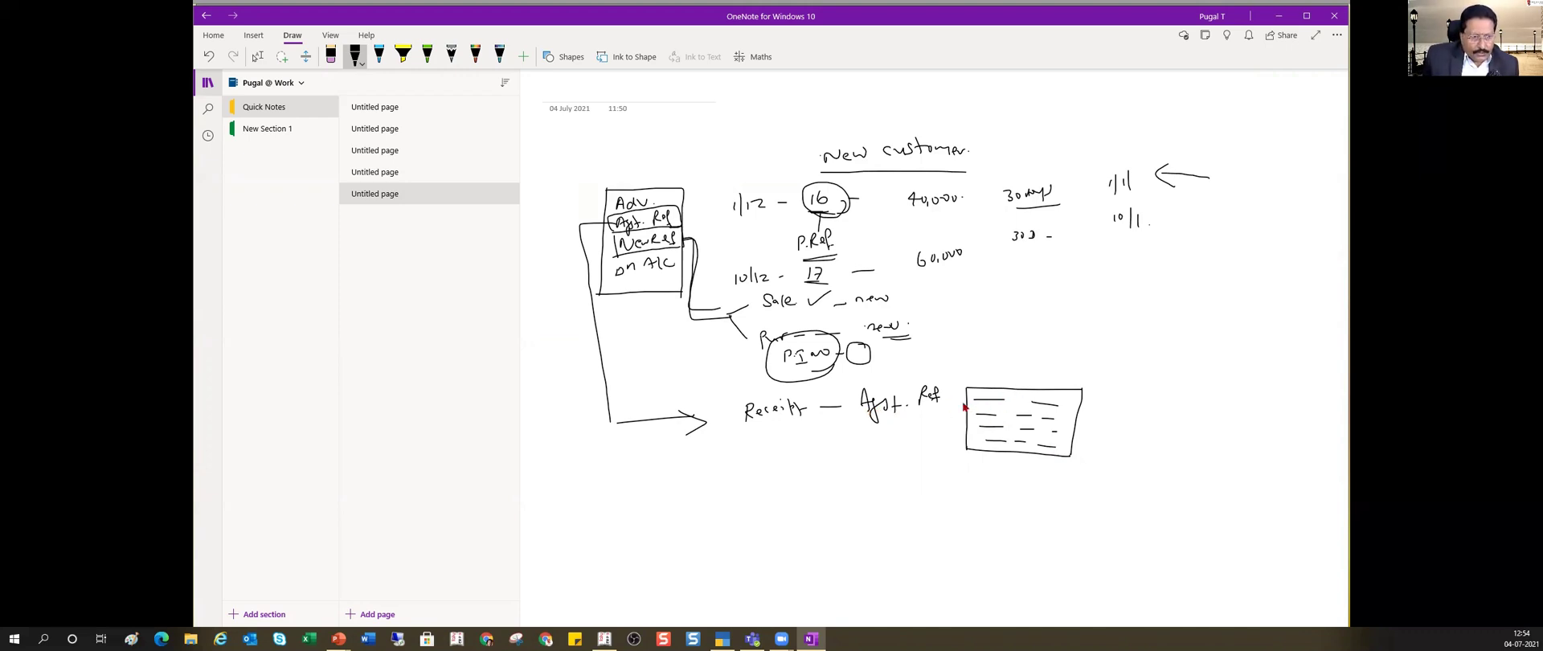
pyautogui.moveTo(969, 412)
pyautogui.mouseDown()
pyautogui.moveTo(1064, 417)
pyautogui.moveTo(1083, 400)
pyautogui.moveTo(981, 382)
pyautogui.moveTo(961, 408)
pyautogui.moveTo(1073, 397)
pyautogui.mouseUp()
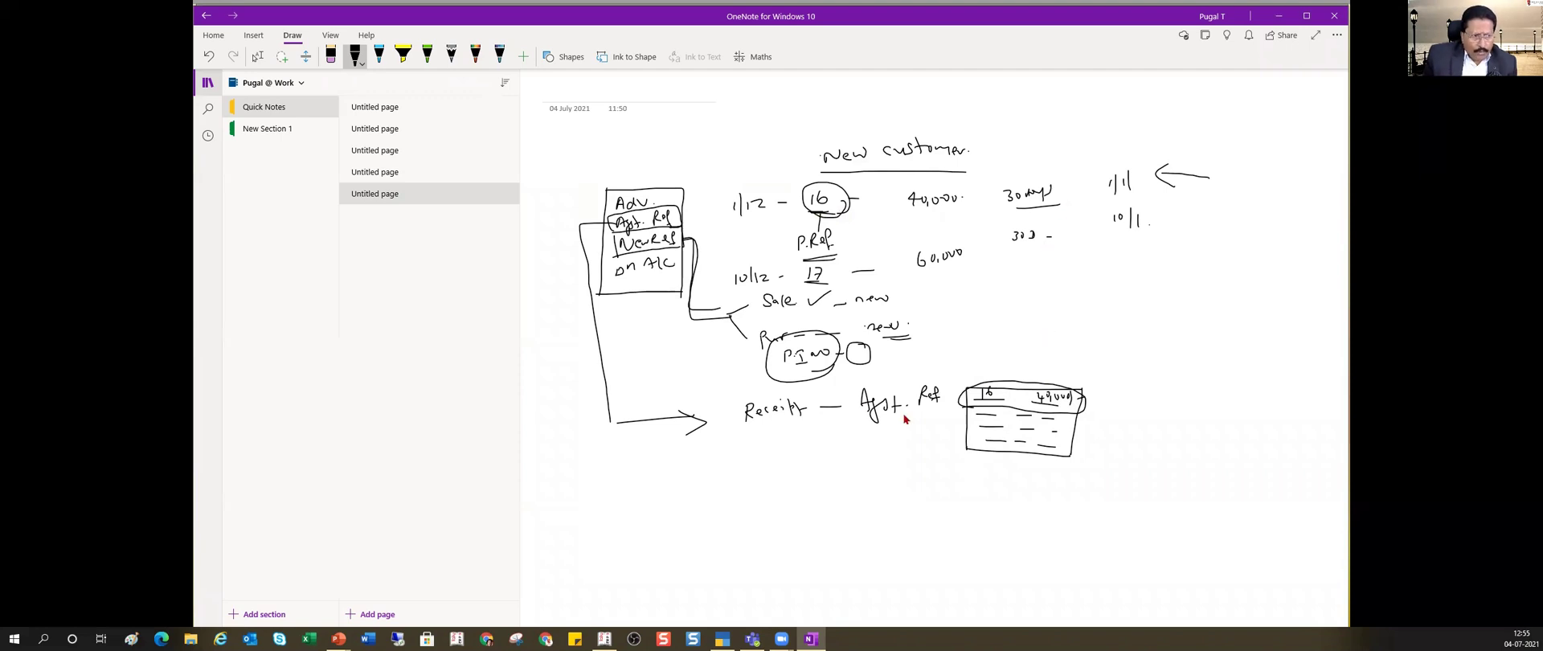
# Step: Underline "Agst. Ref", circle 16 in the pending-bills box, and strike out the whole entry for bill 16
pyautogui.moveTo(891, 430)
pyautogui.mouseDown()
pyautogui.moveTo(1009, 399)
pyautogui.moveTo(976, 392)
pyautogui.moveTo(1004, 385)
pyautogui.mouseUp()
pyautogui.moveTo(781, 216); pyautogui.dragTo(868, 178)
pyautogui.moveTo(853, 207)
pyautogui.mouseDown()
pyautogui.moveTo(932, 183)
pyautogui.moveTo(1157, 184)
pyautogui.mouseUp()
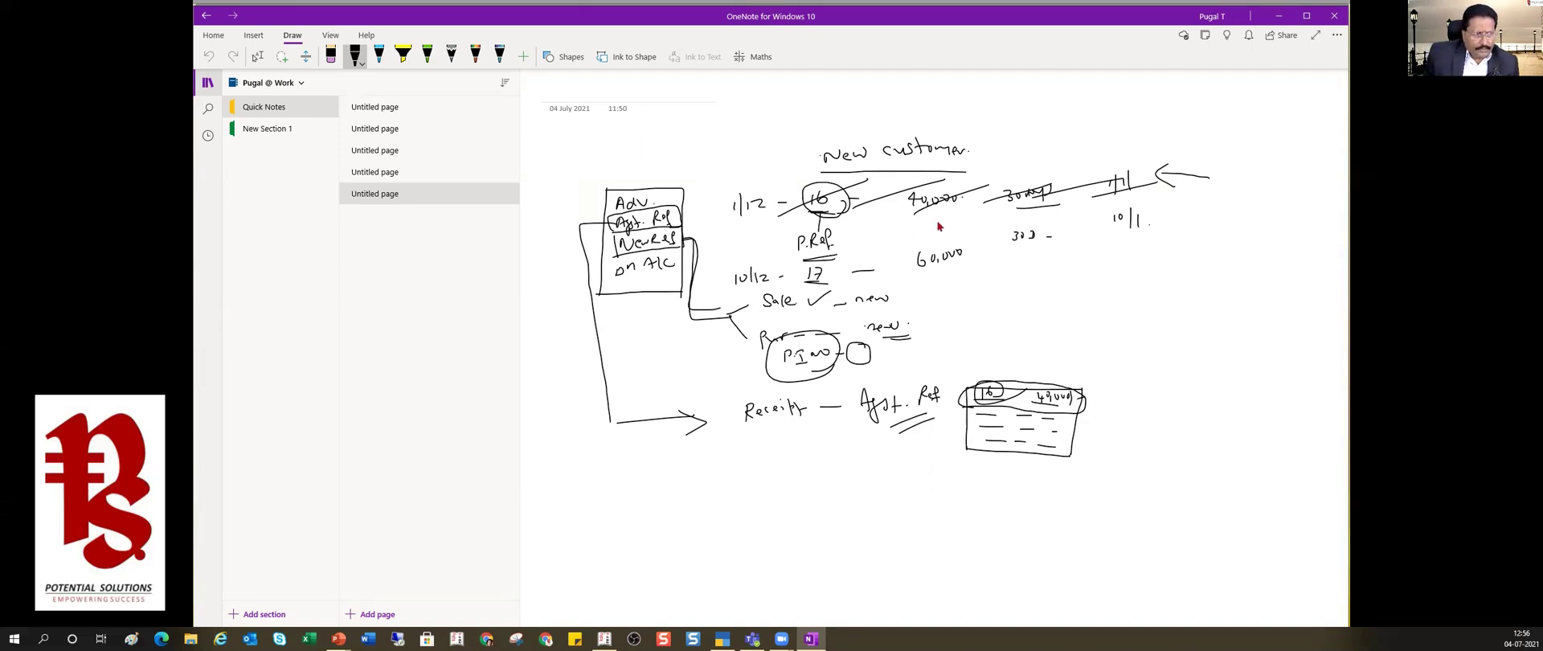
# Step: Tick the 40,000 and 60,000 amounts and write a circled date 15/1 above the due dates
pyautogui.moveTo(947, 211); pyautogui.dragTo(964, 206)
pyautogui.moveTo(950, 263); pyautogui.dragTo(965, 258)
pyautogui.moveTo(1228, 121); pyautogui.dragTo(1249, 139)
pyautogui.moveTo(1242, 95); pyautogui.dragTo(1233, 138)
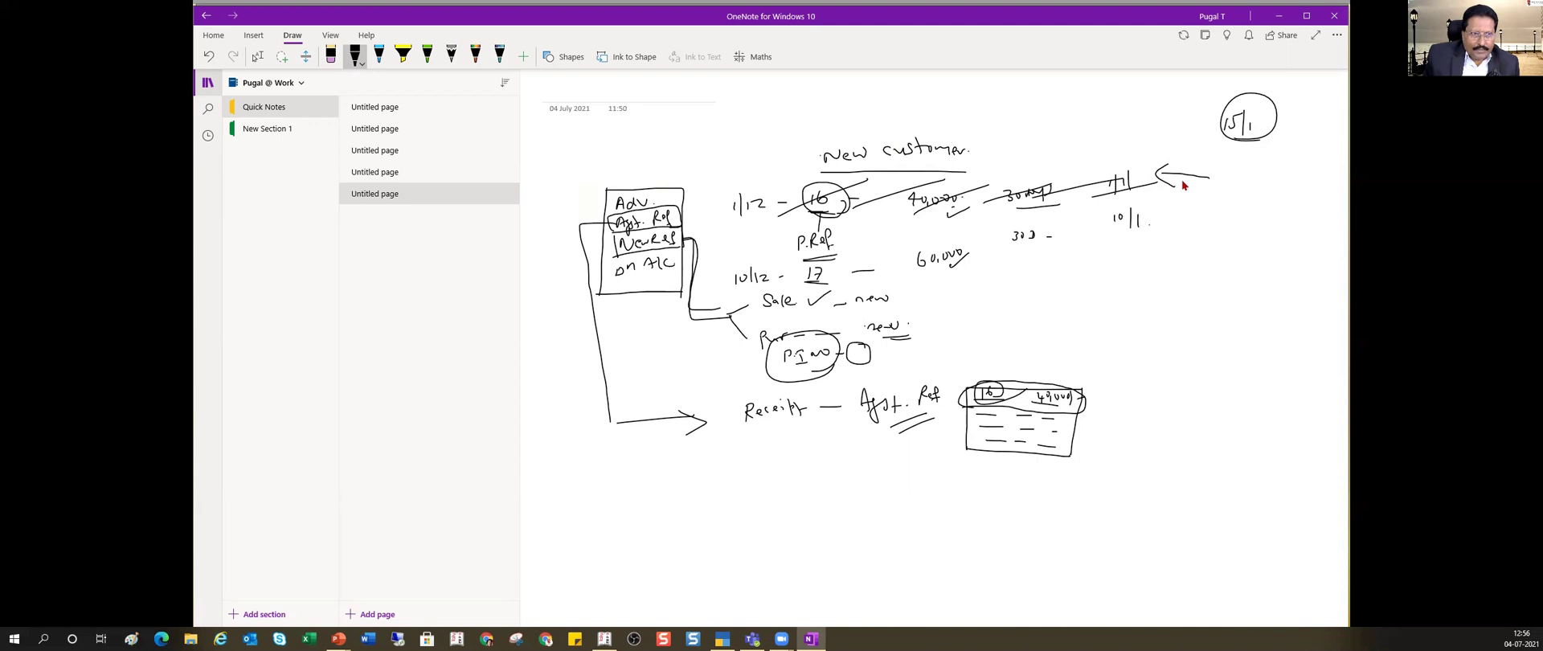
# Step: Mark the 1/1 and 10/1 due dates with "xxx" and write a circled "50,000/-" below them
pyautogui.moveTo(1168, 216); pyautogui.dragTo(1198, 204)
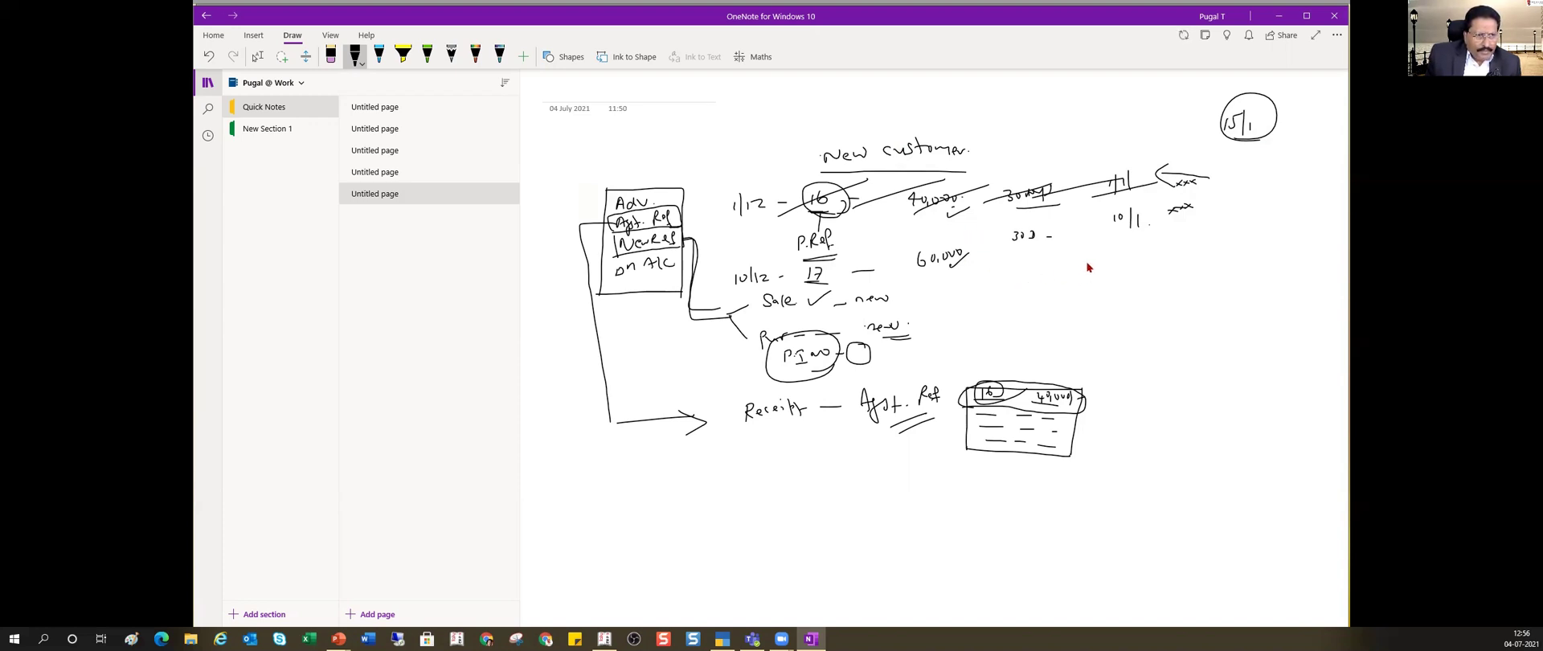
pyautogui.moveTo(1091, 263); pyautogui.dragTo(1098, 259)
pyautogui.moveTo(1102, 259); pyautogui.dragTo(1160, 275)
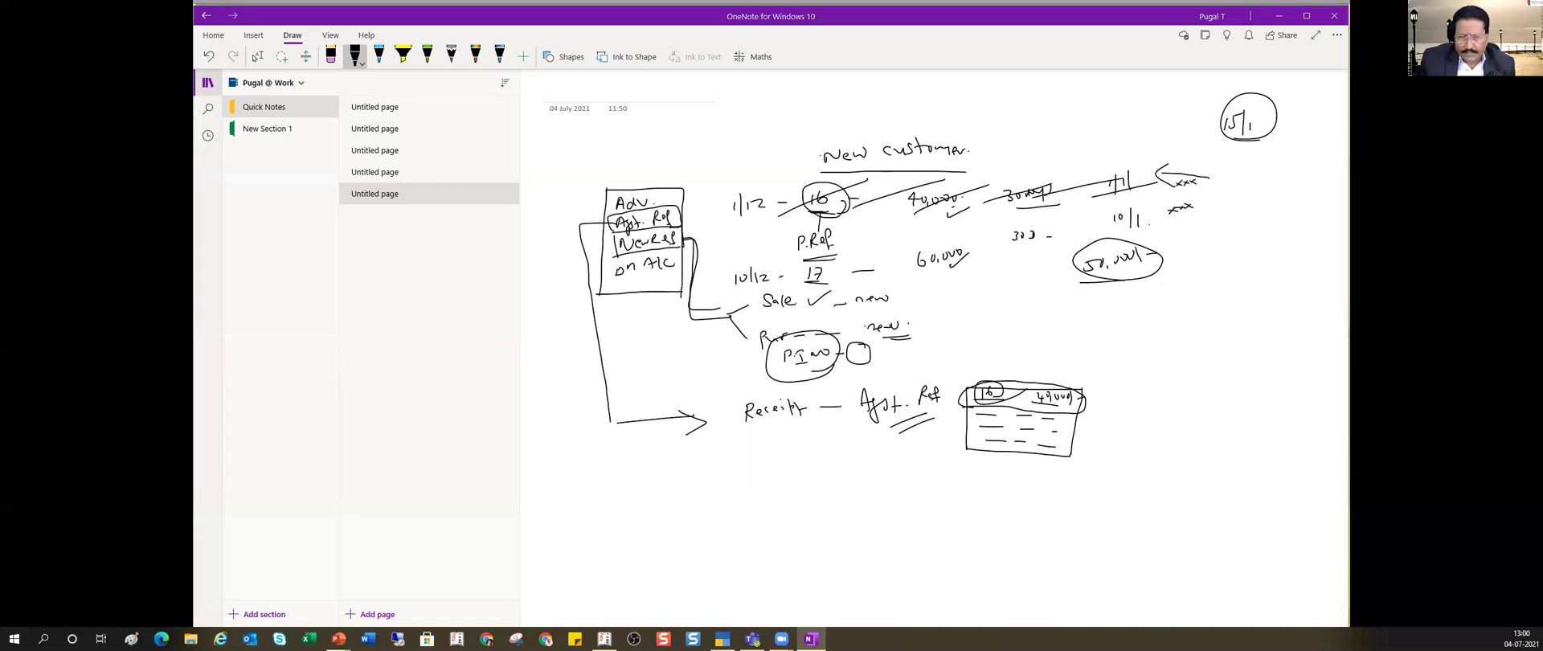
# Step: Switch to TallyPrime and allocate the 40,000.00 Dr to New Ref 16 with a 30-day credit period
pyautogui.hotkey('alt', 'Tab')
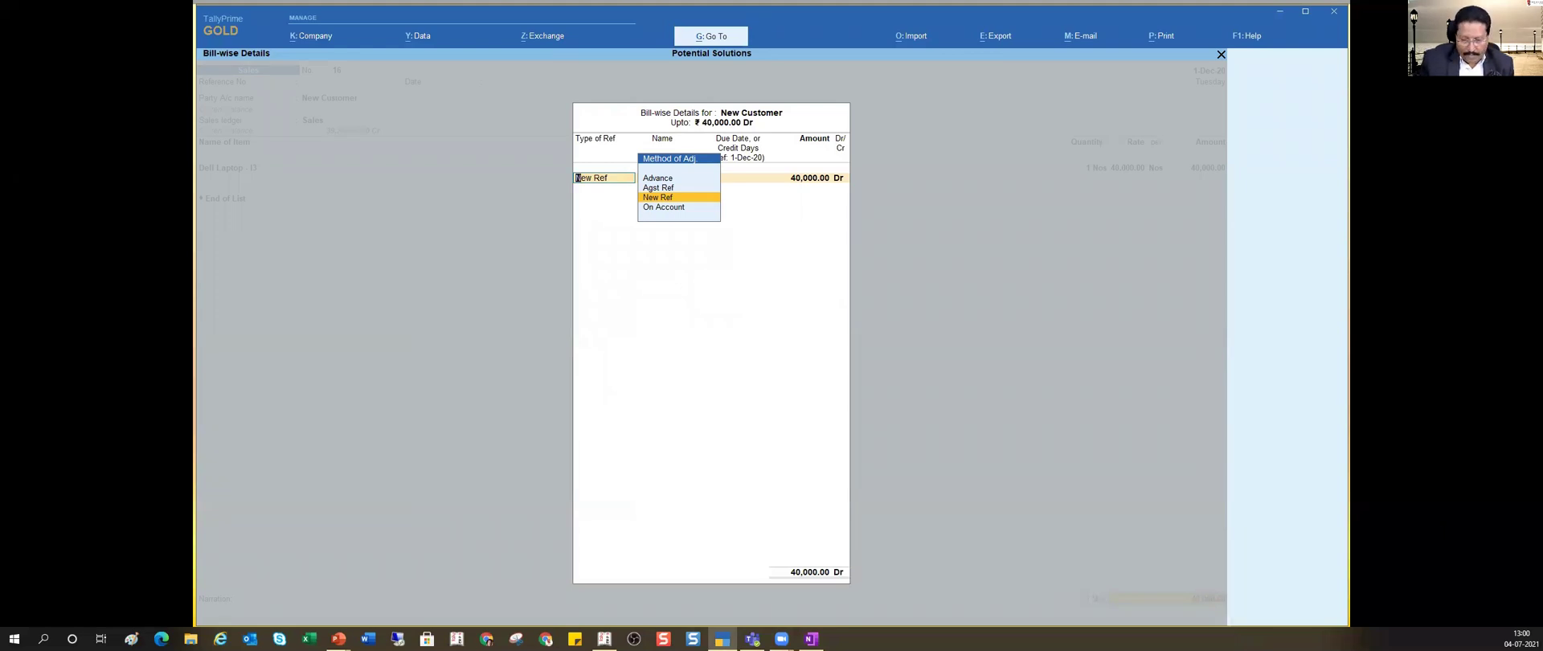
pyautogui.press('Return')
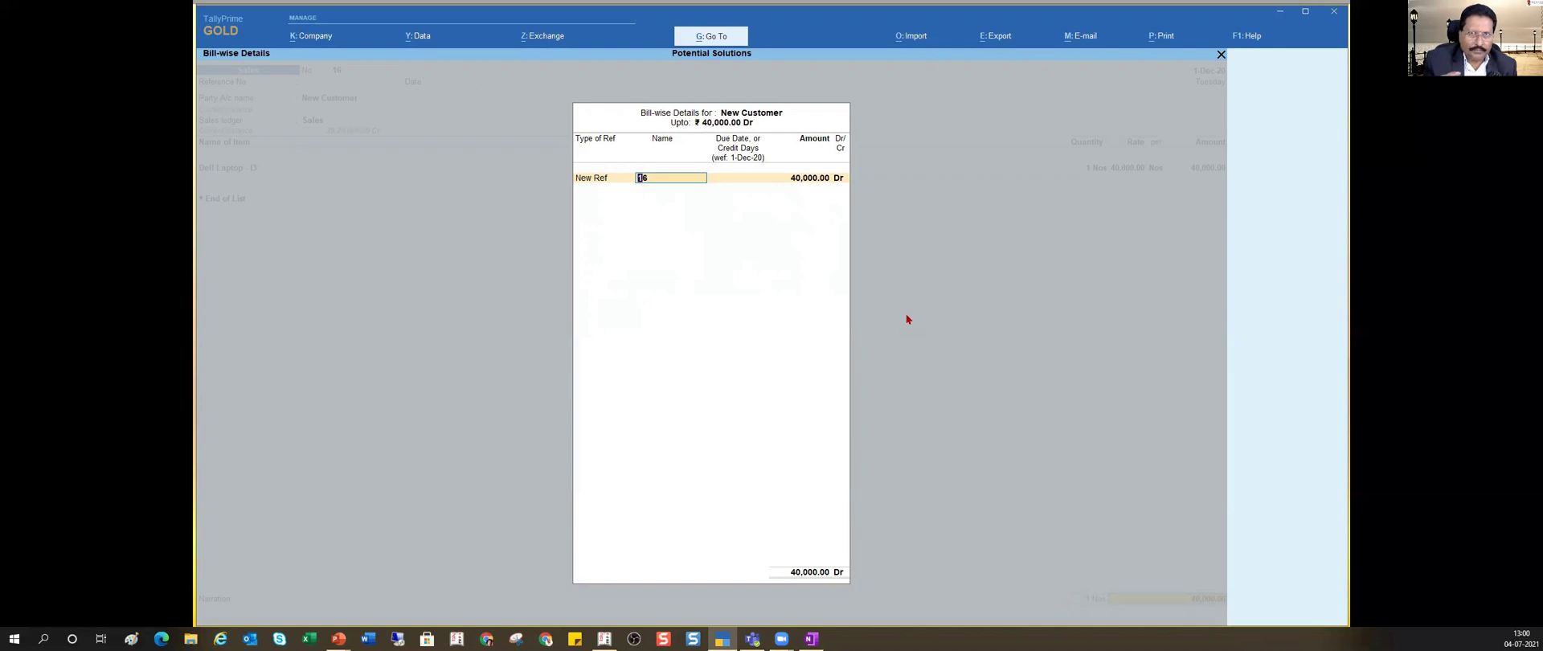
pyautogui.press('Return')
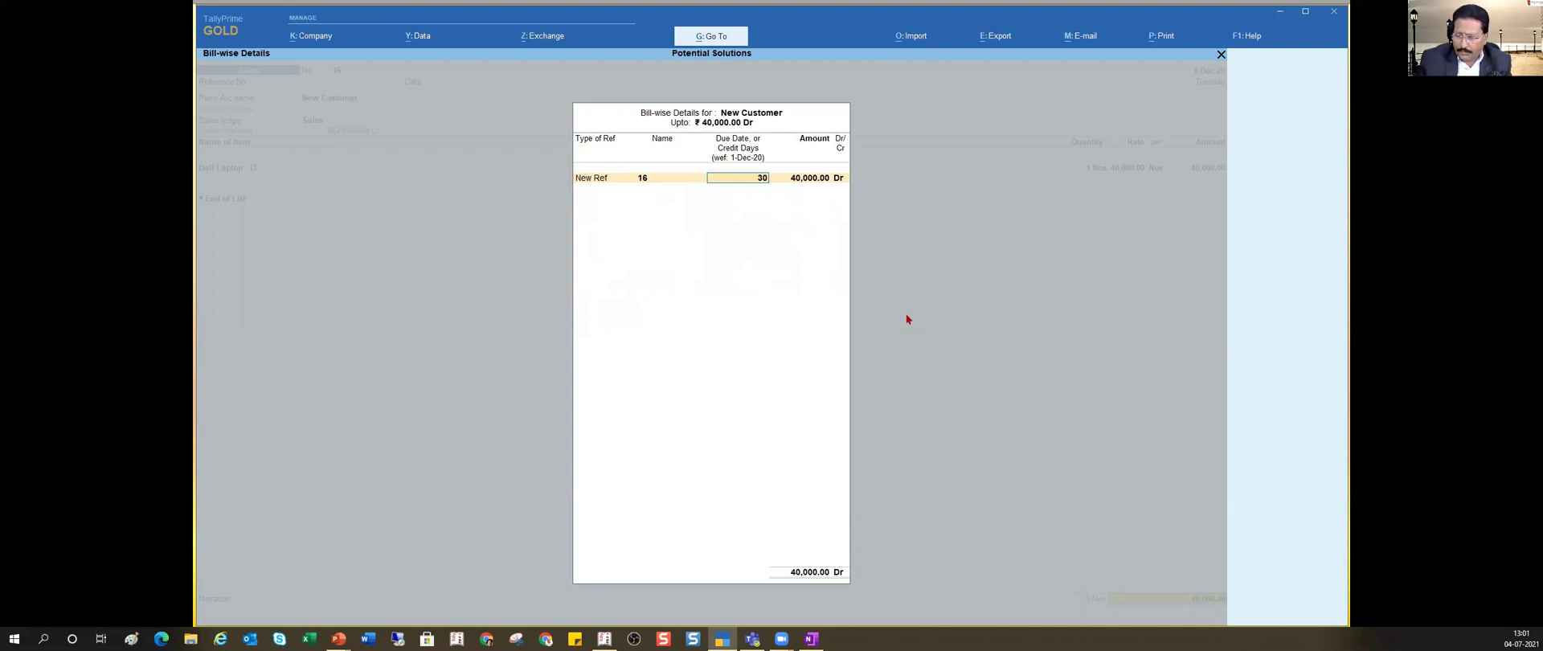
pyautogui.press('Return')
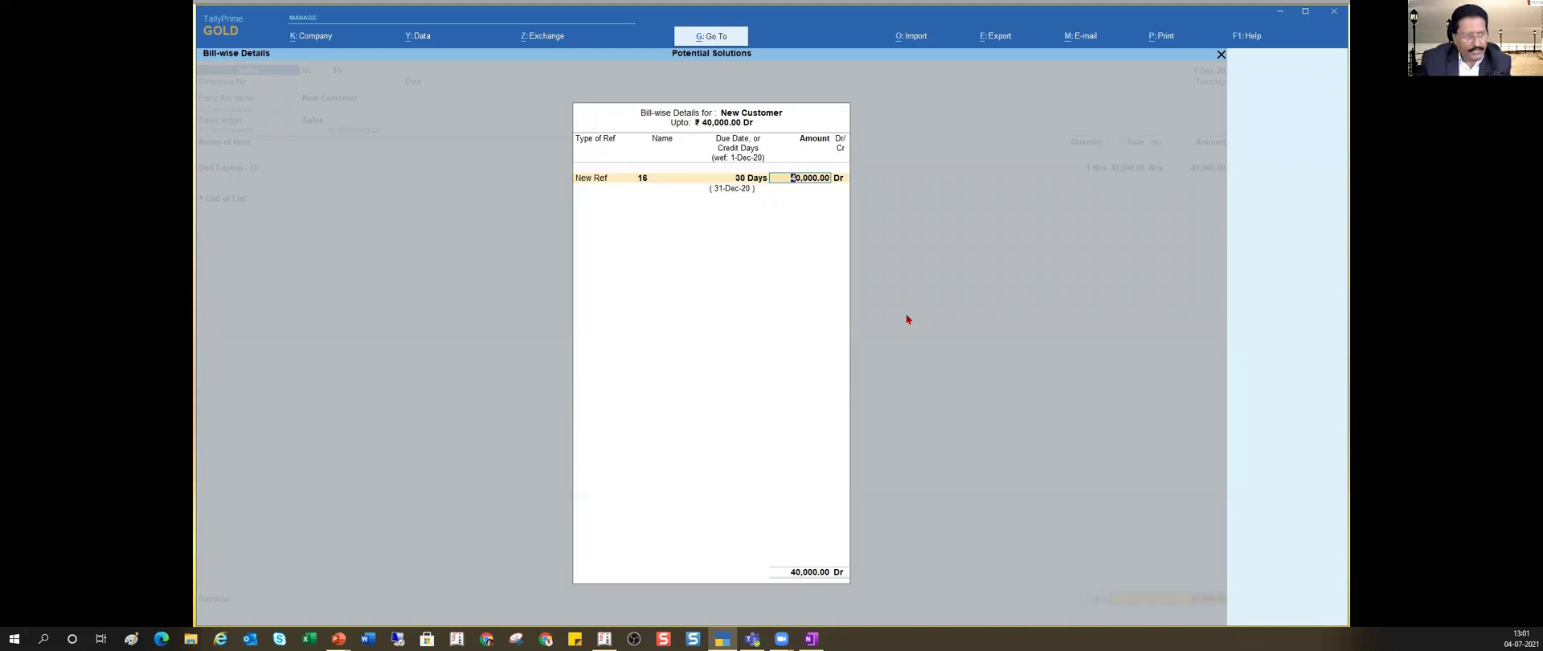
pyautogui.press('Return')
pyautogui.press('Return')
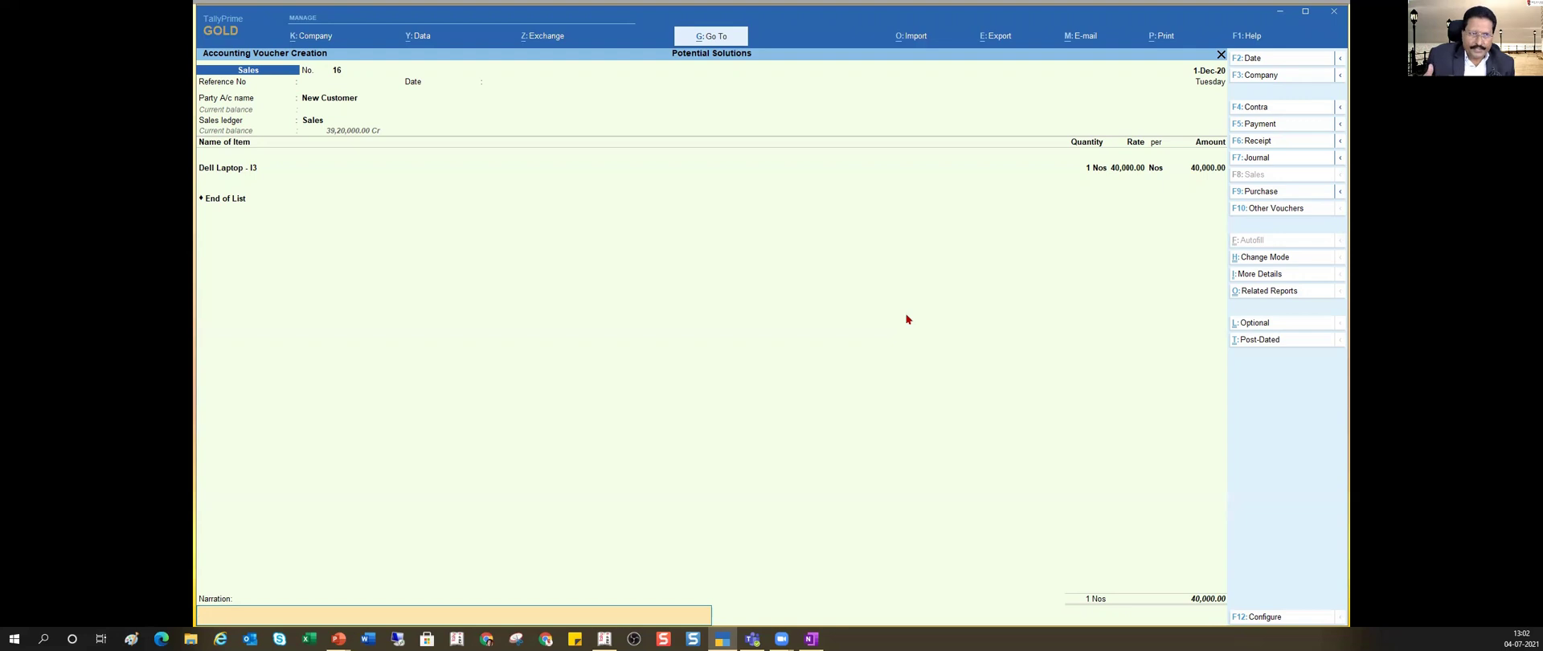
# Step: Reopen the New Customer bill-wise details from the sales voucher to review the adjustment methods, and accept them
pyautogui.press('BackSpace')
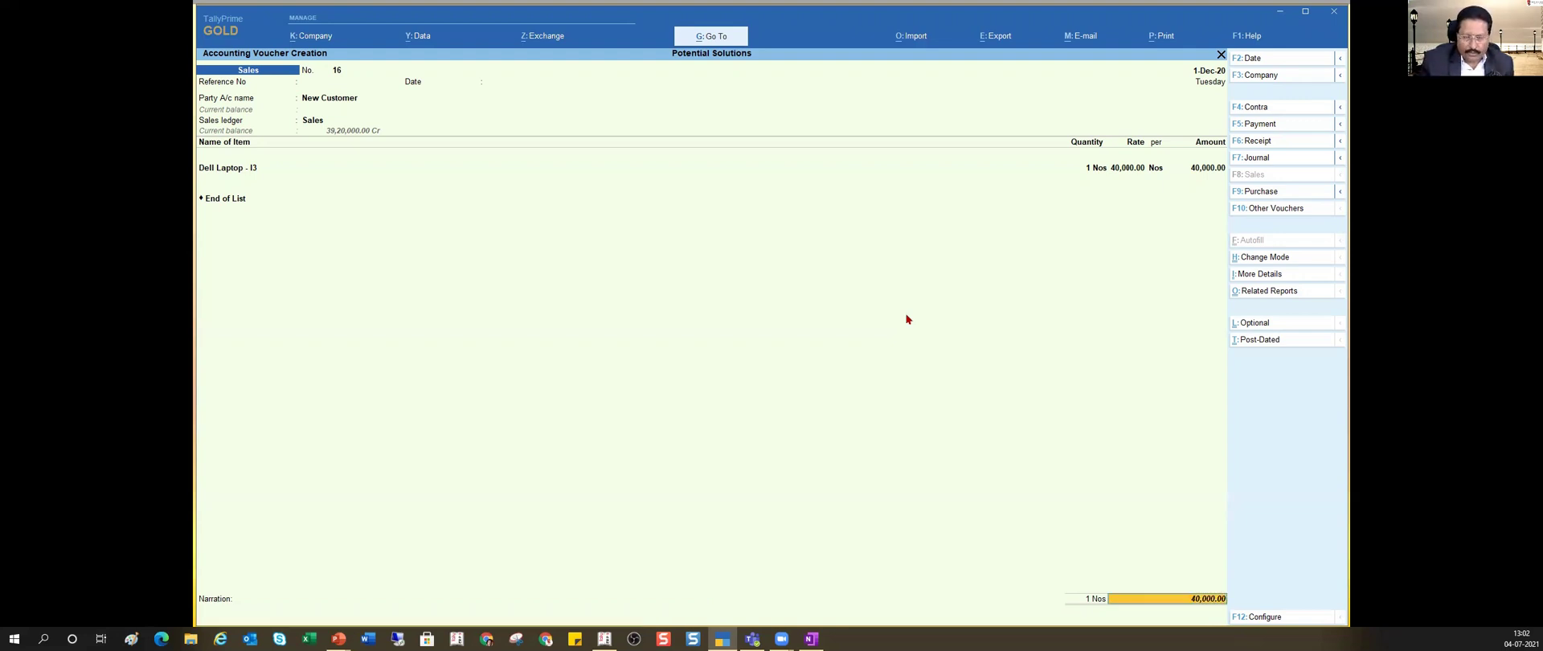
pyautogui.press('Return')
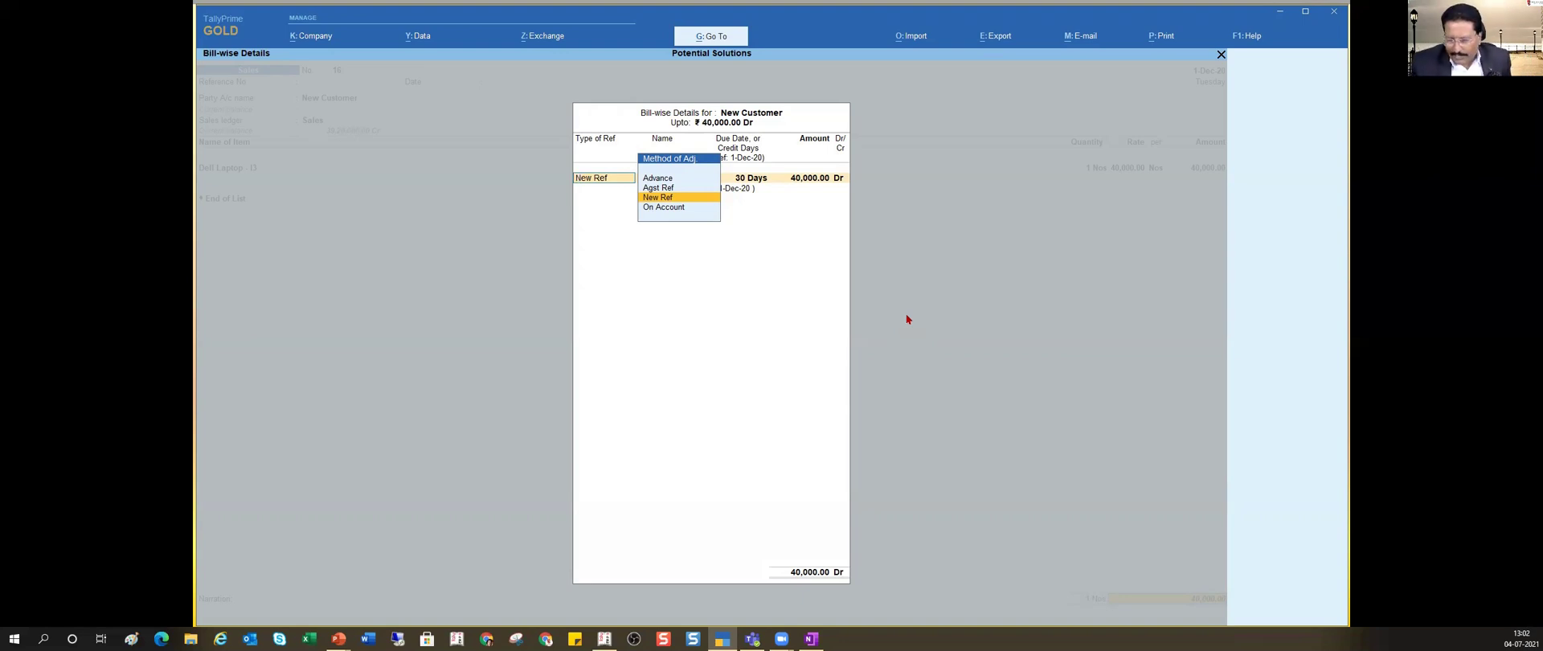
pyautogui.hotkey('ctrl', 'a')
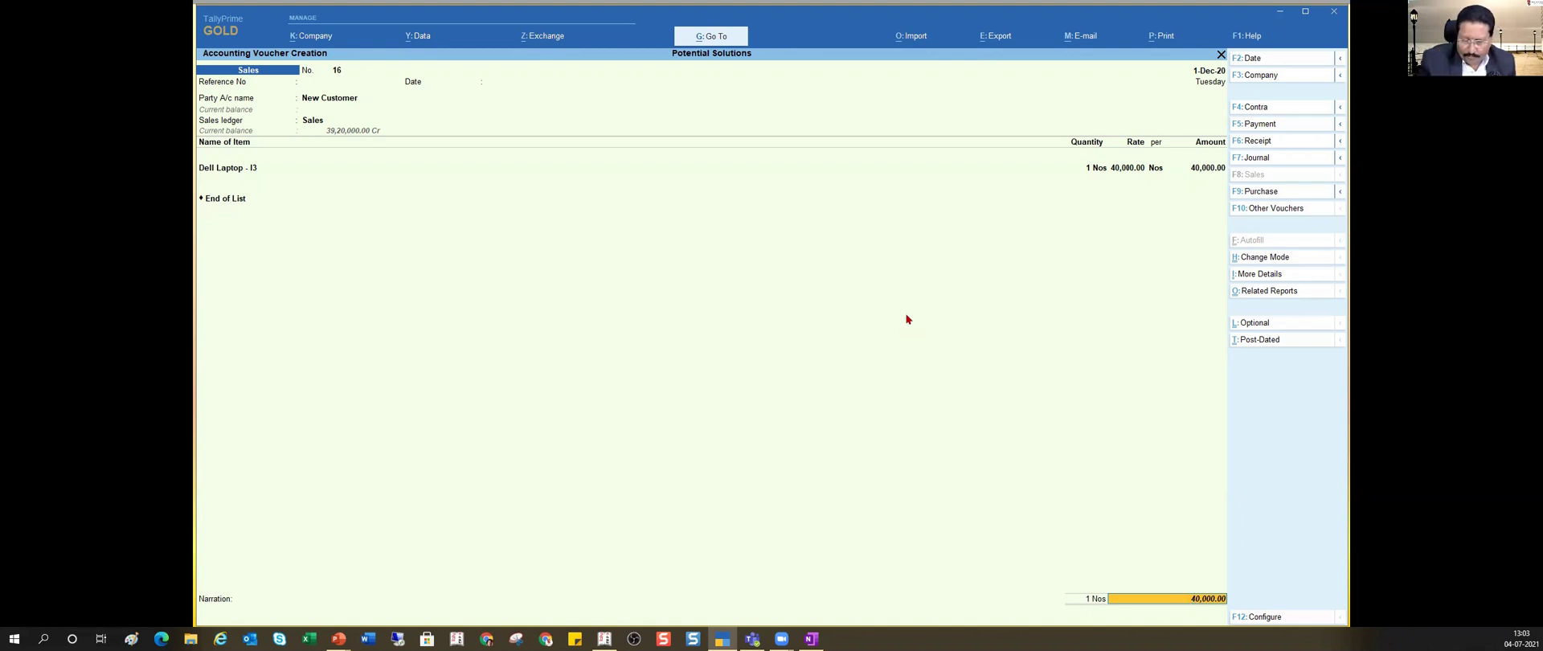
# Step: Set "Use default Bill-wise details for Bill Allocation" to Yes in the voucher configuration and save it
pyautogui.press('F12')
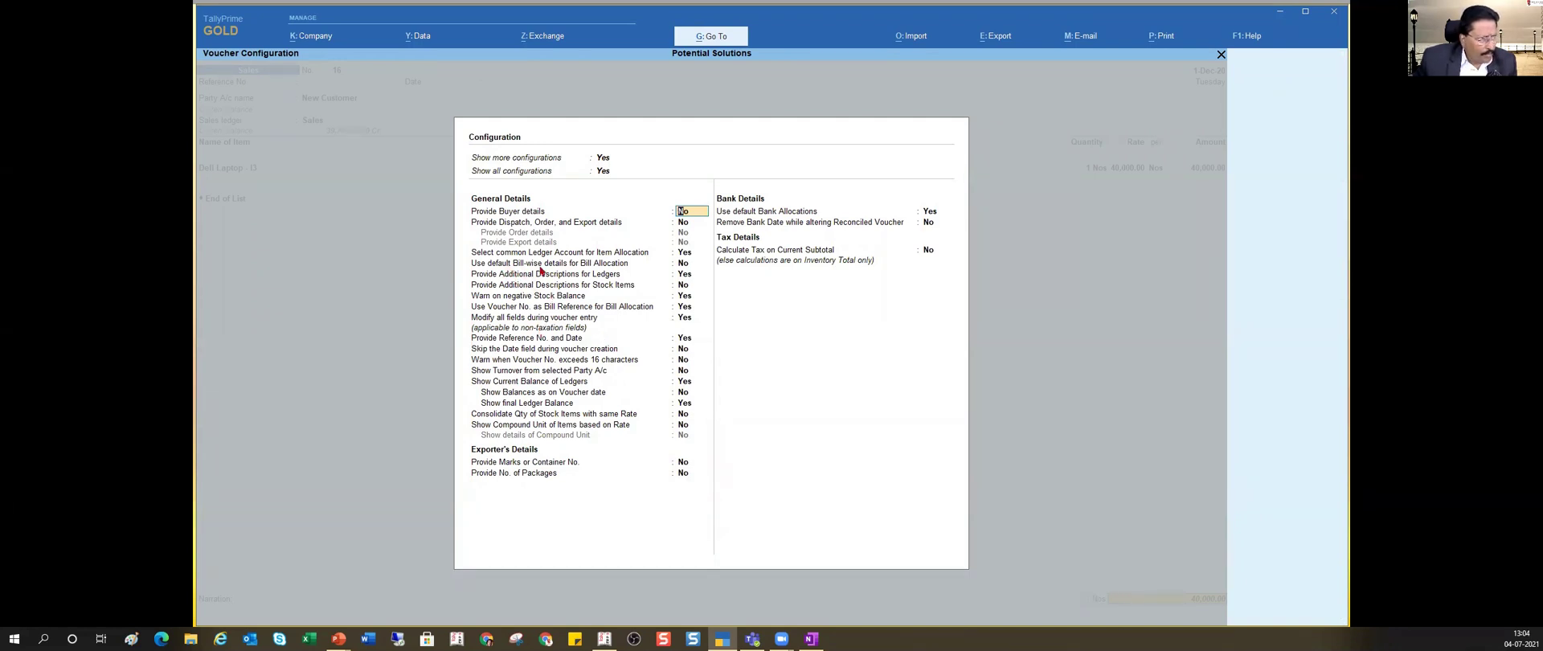
pyautogui.press('Down')
pyautogui.press('Down')
pyautogui.press('Down')
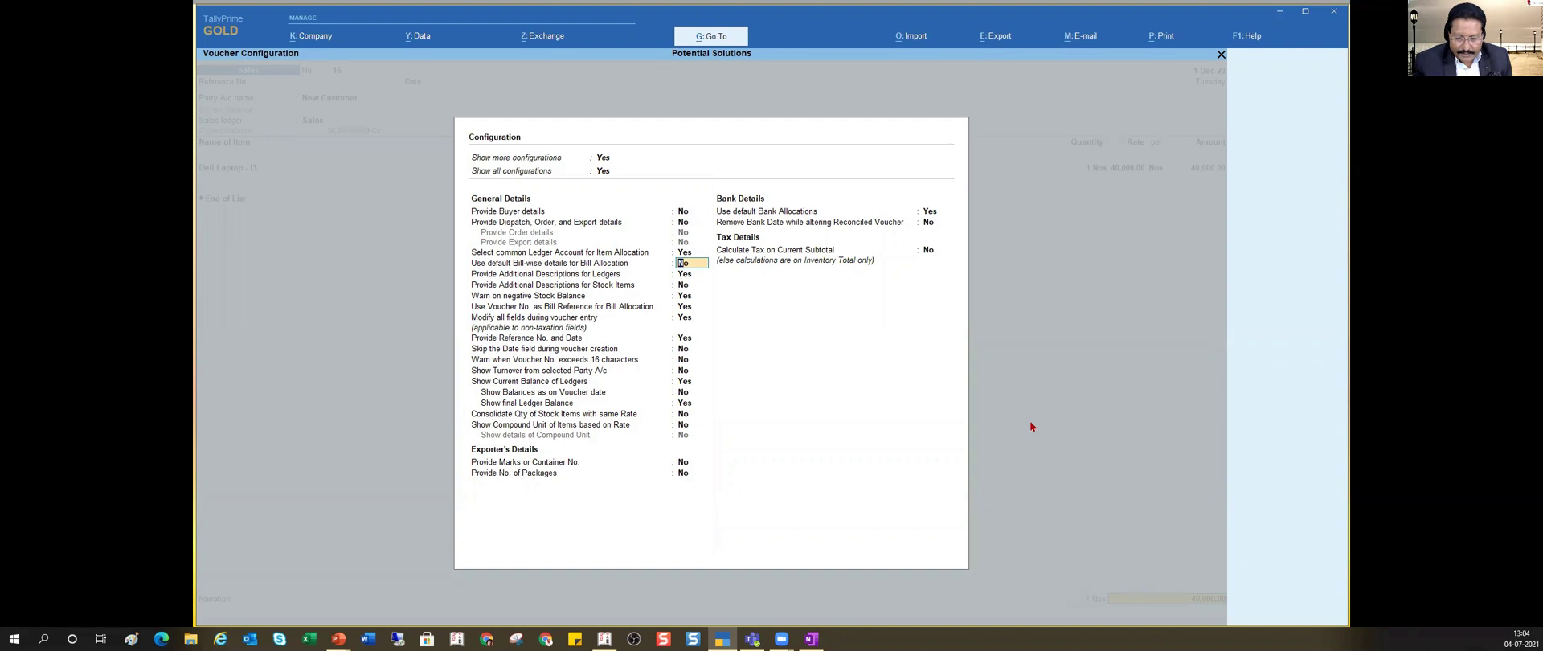
pyautogui.write('y')
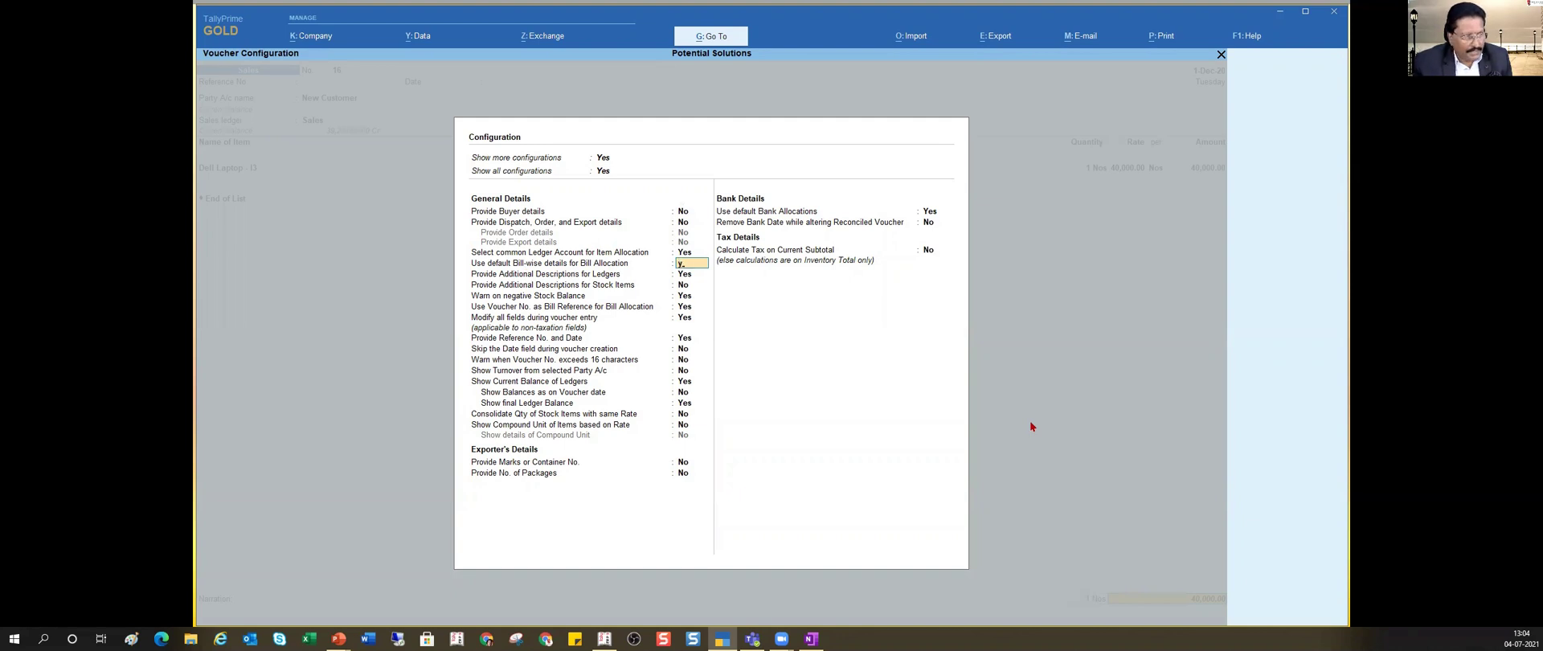
pyautogui.press('Return')
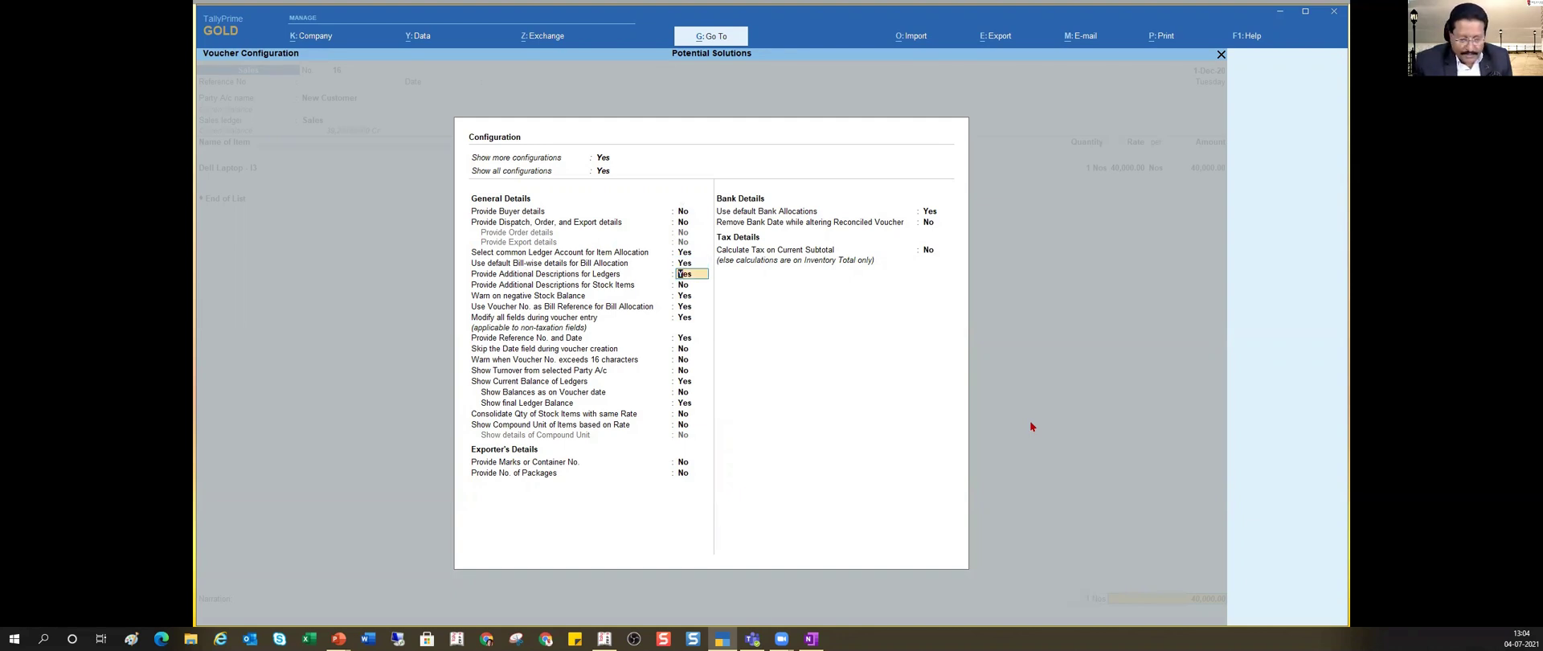
pyautogui.hotkey('ctrl', 'a')
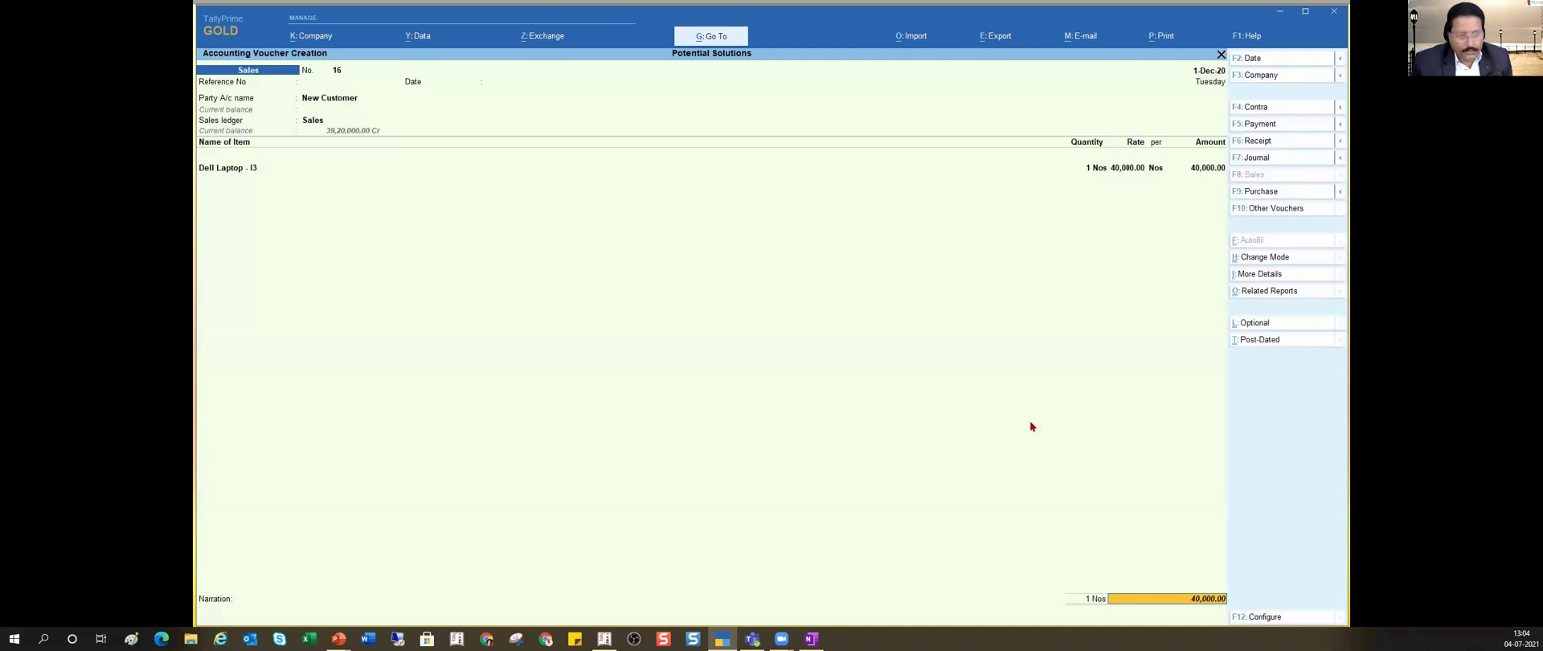
# Step: Move past the voucher total to the narration and back to check whether the bill-wise details screen is skipped
pyautogui.press('Return')
pyautogui.press('Return')
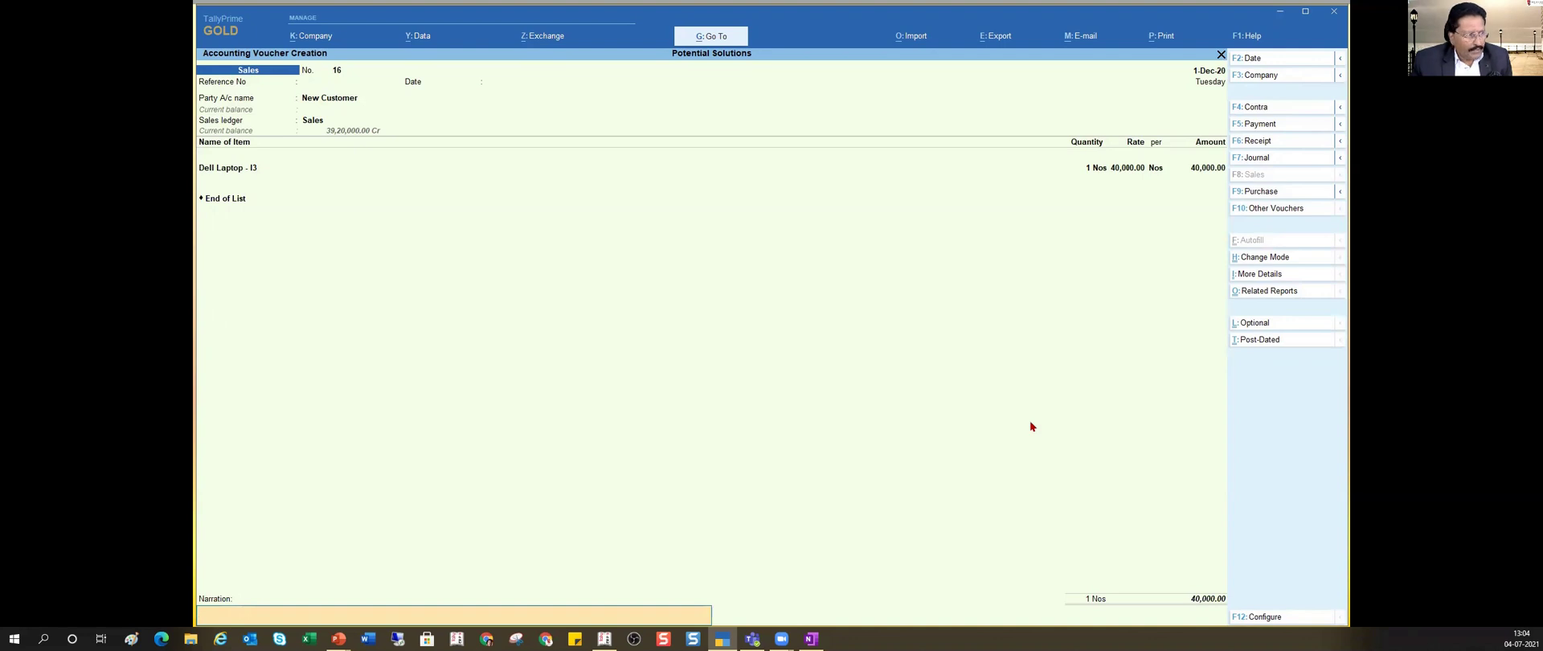
pyautogui.press('BackSpace')
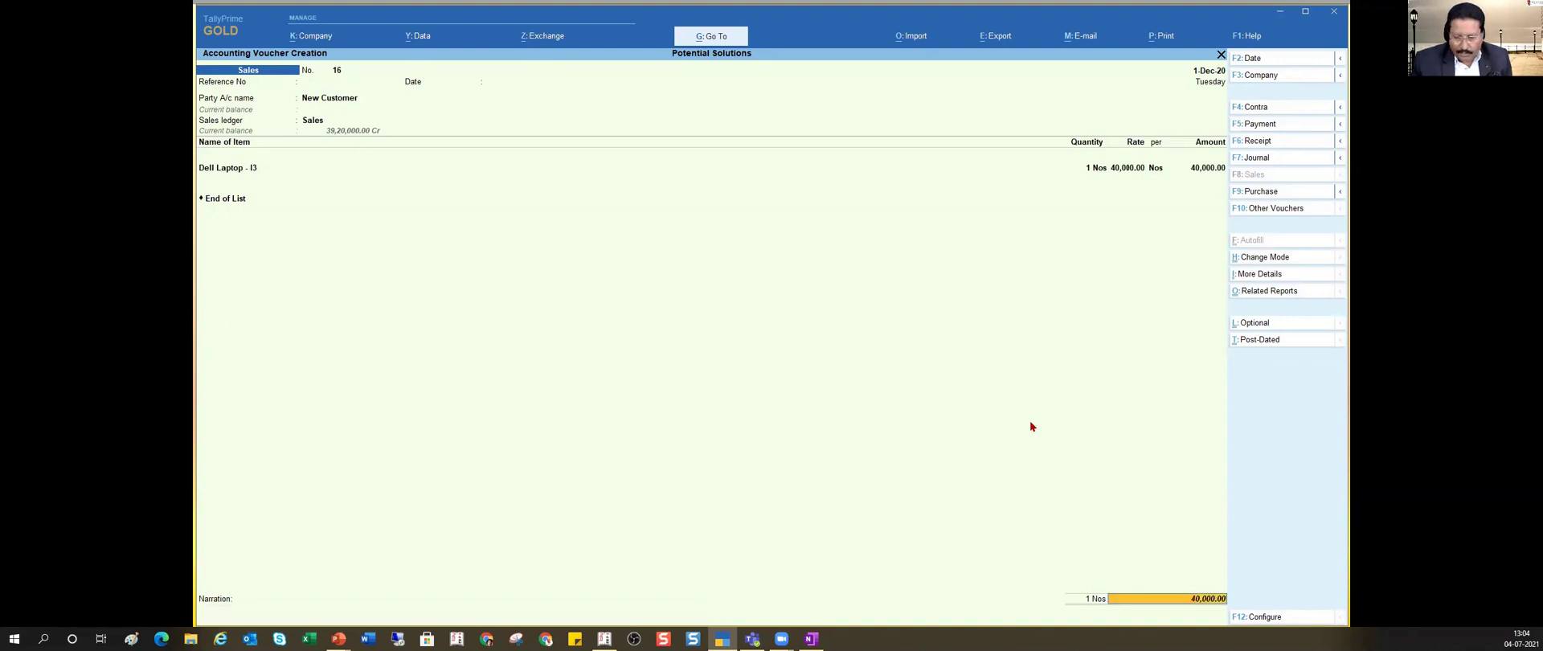
pyautogui.press('Return')
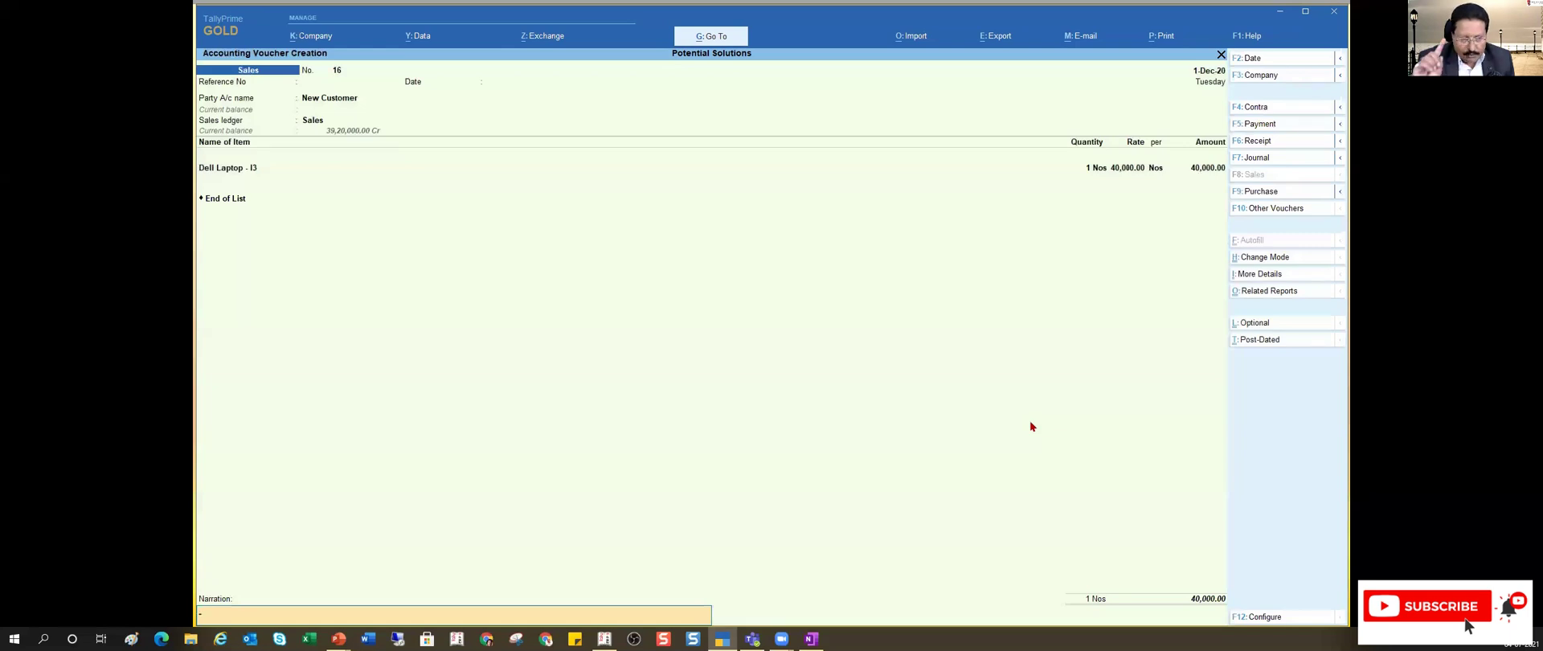
pyautogui.press('Return')
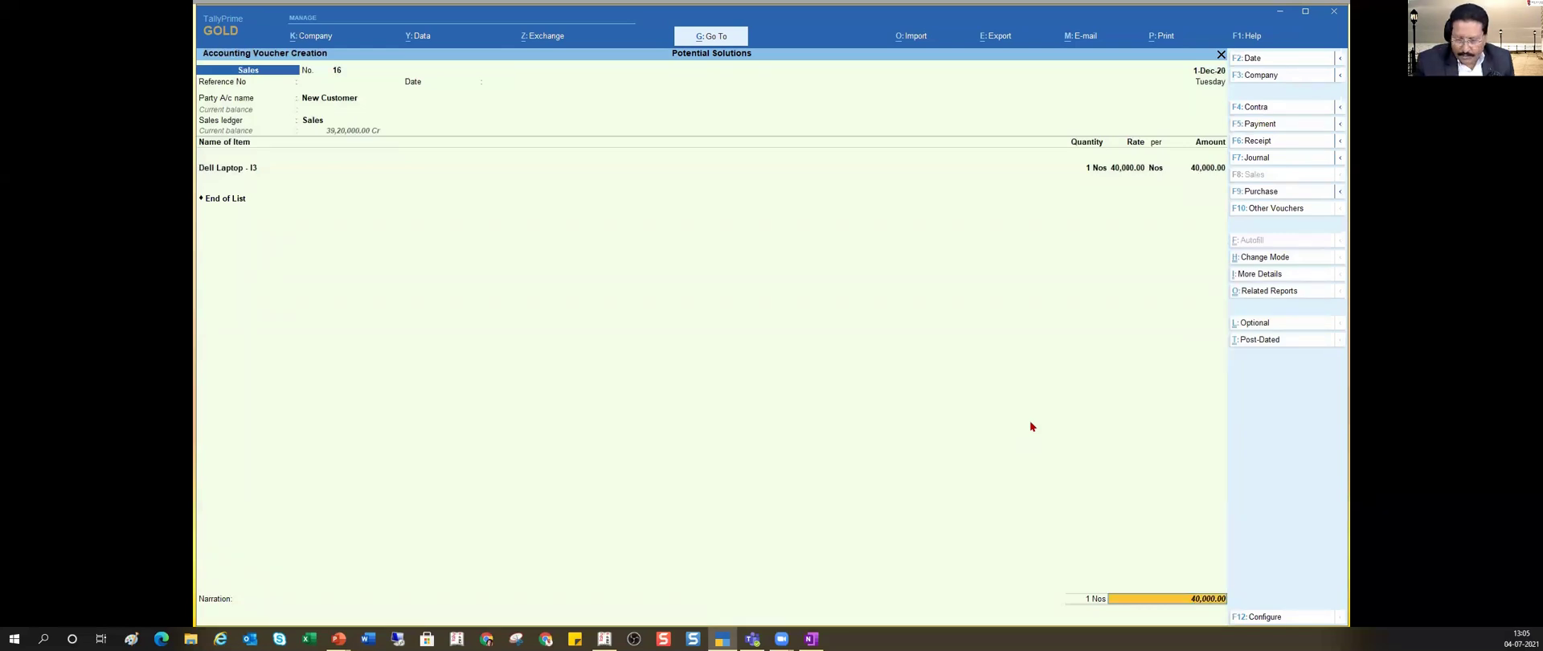
# Step: Set "Use default Bill-wise details for Bill Allocation" back to No and save the voucher configuration
pyautogui.press('F12')
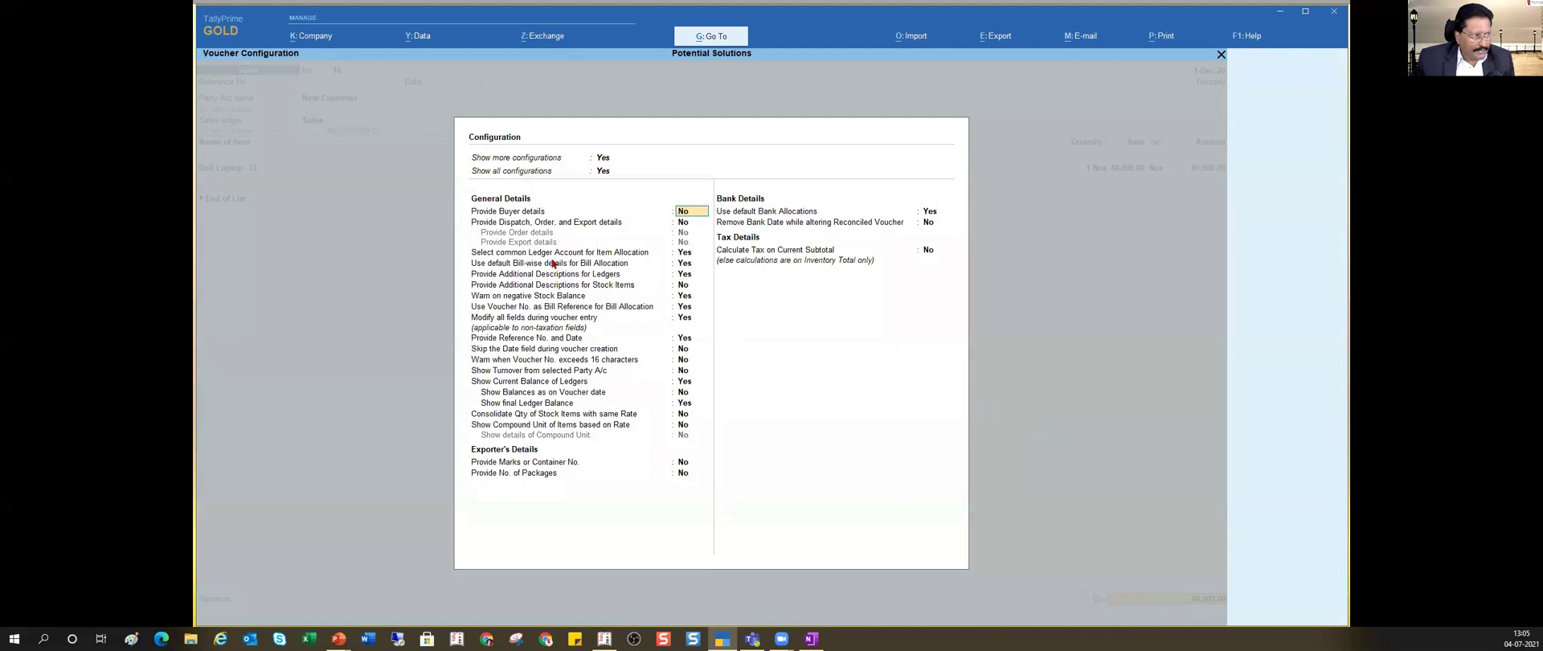
pyautogui.click(685, 266)
pyautogui.press('n')
pyautogui.press('Return')
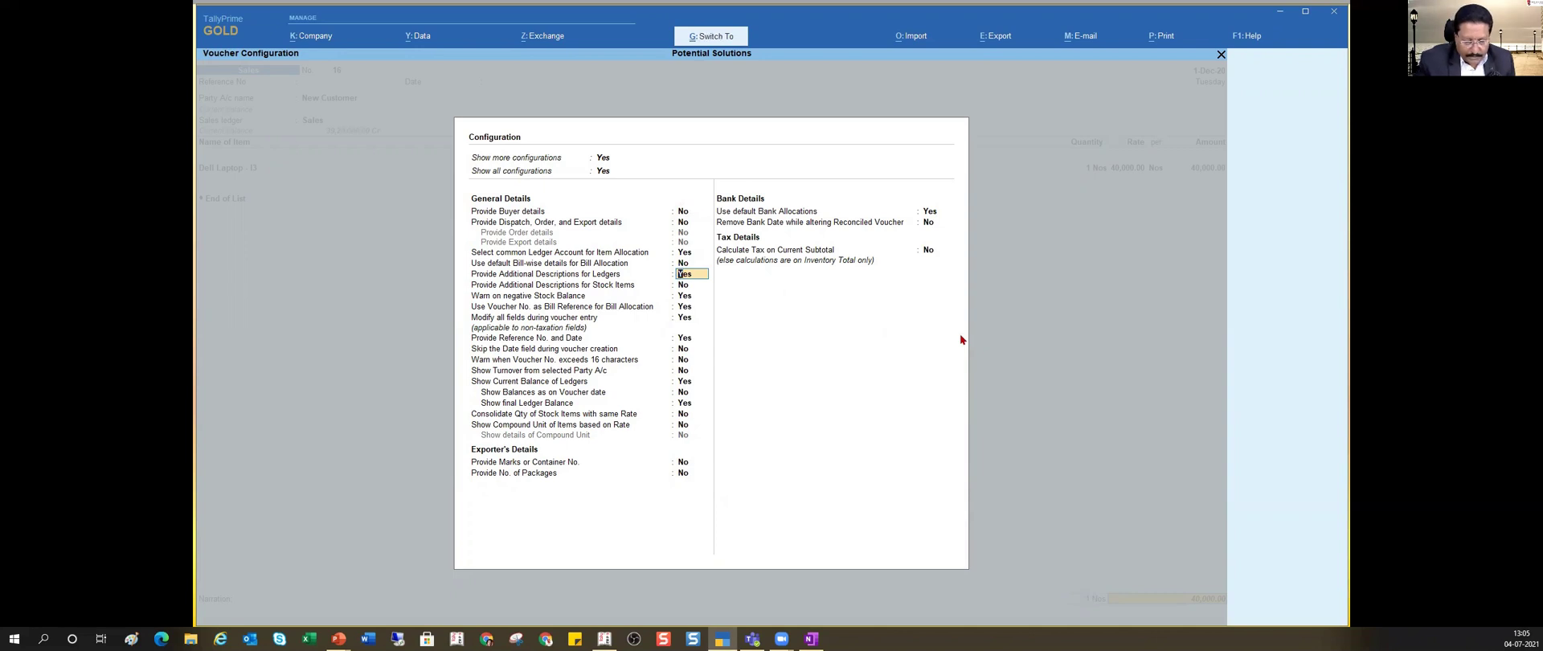
pyautogui.hotkey('ctrl', 'a')
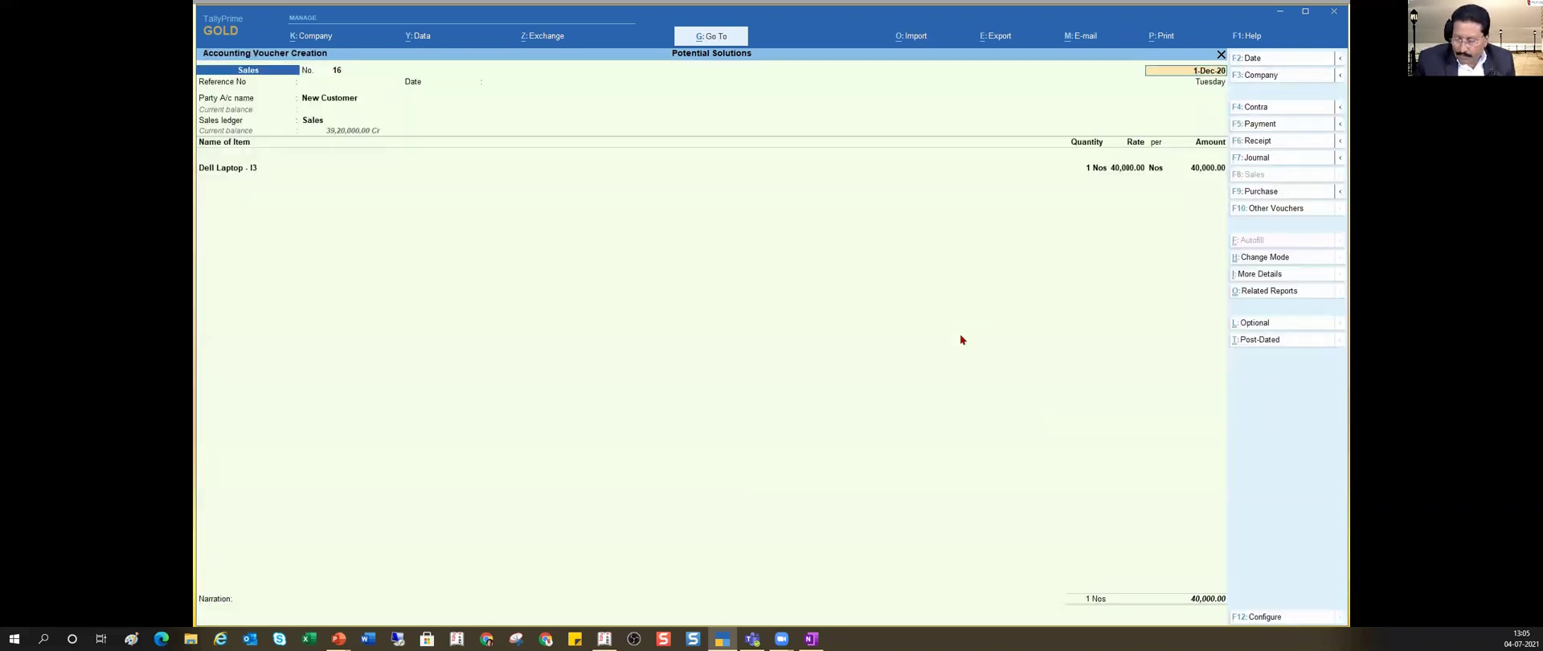
# Step: Accept the bill-wise details with New Ref 16, 30 Days and 40,000.00 Dr, and save the New Customer sales voucher
pyautogui.press('Return')
pyautogui.press('Return')
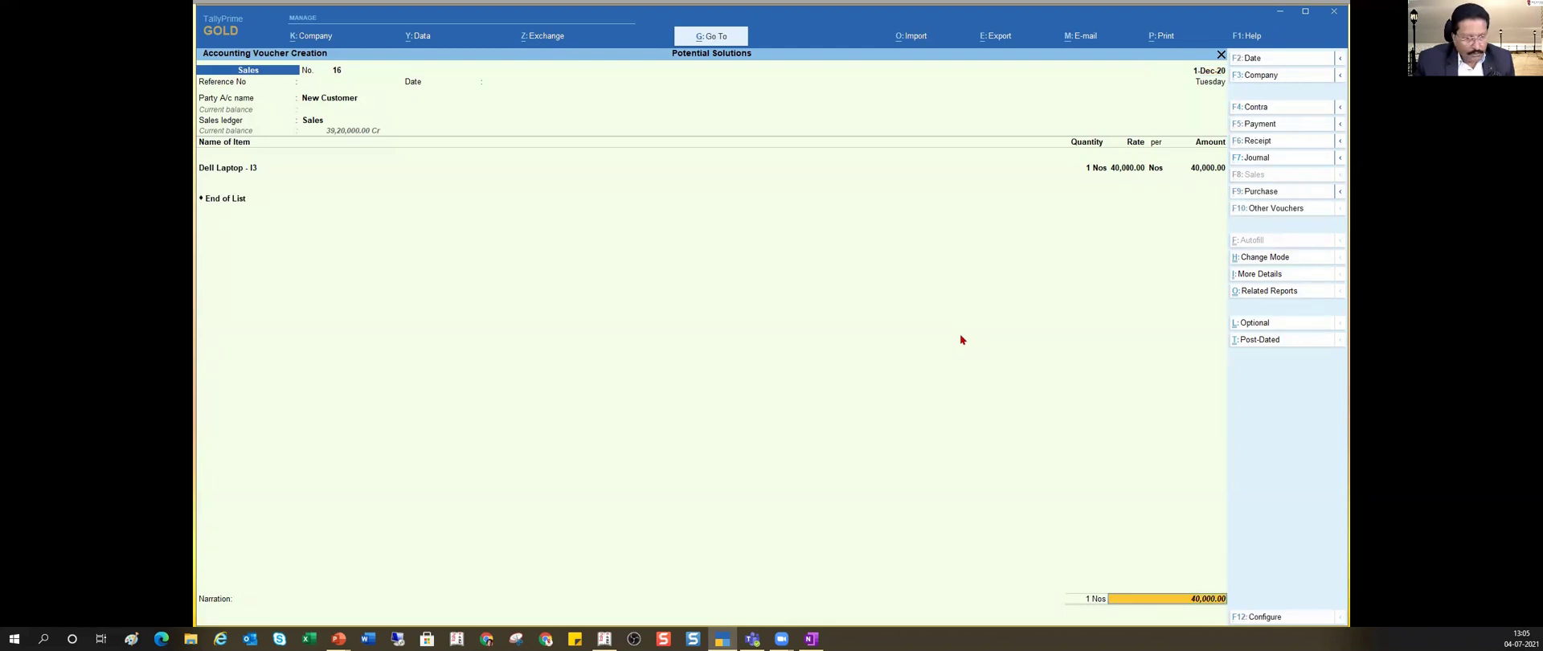
pyautogui.press('Return')
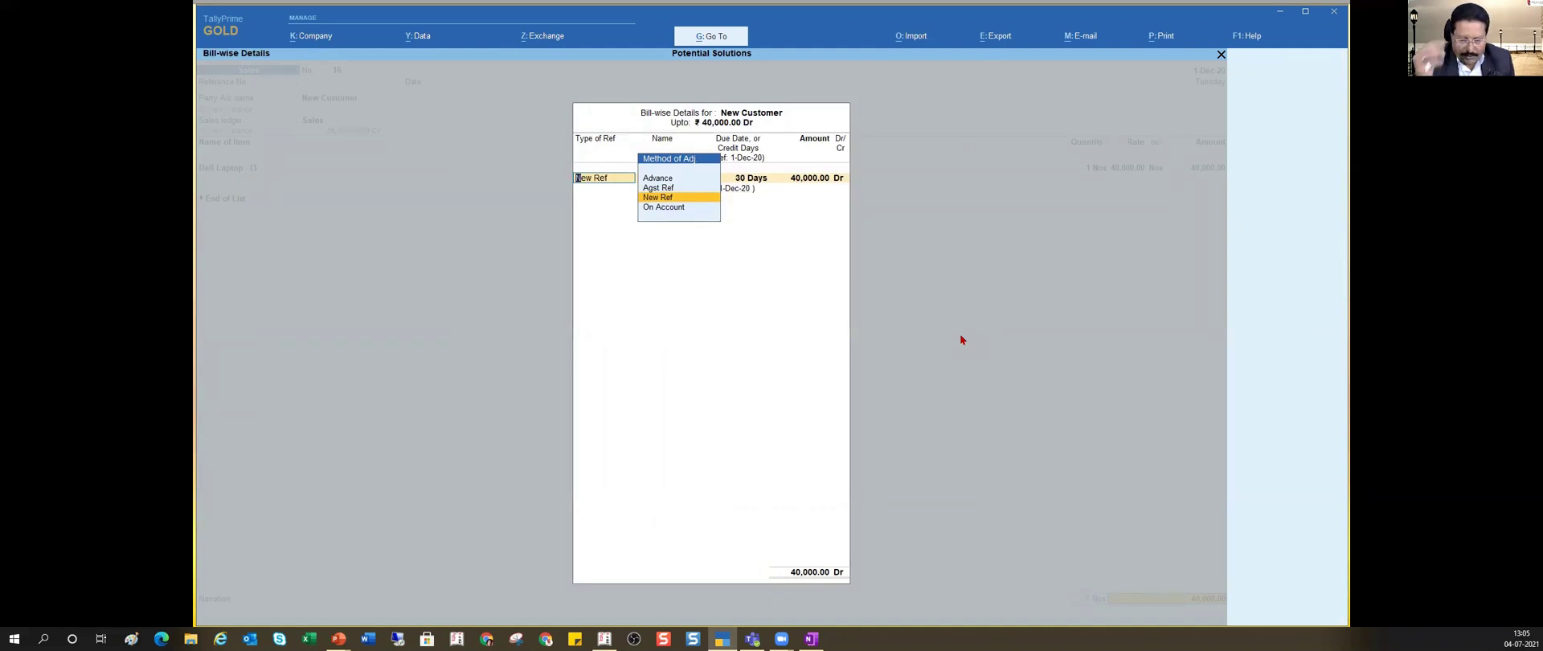
pyautogui.press('Return')
pyautogui.press('Return')
pyautogui.press('Return')
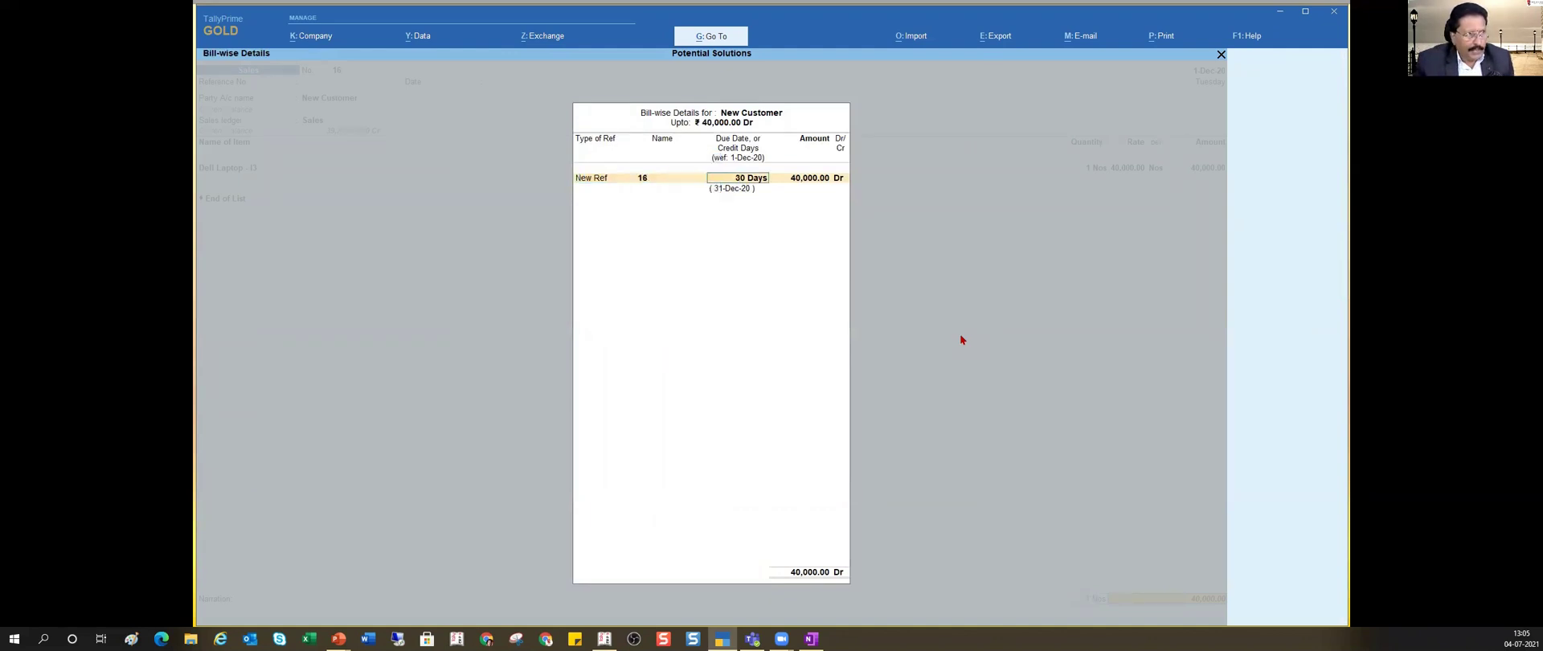
pyautogui.press('Return')
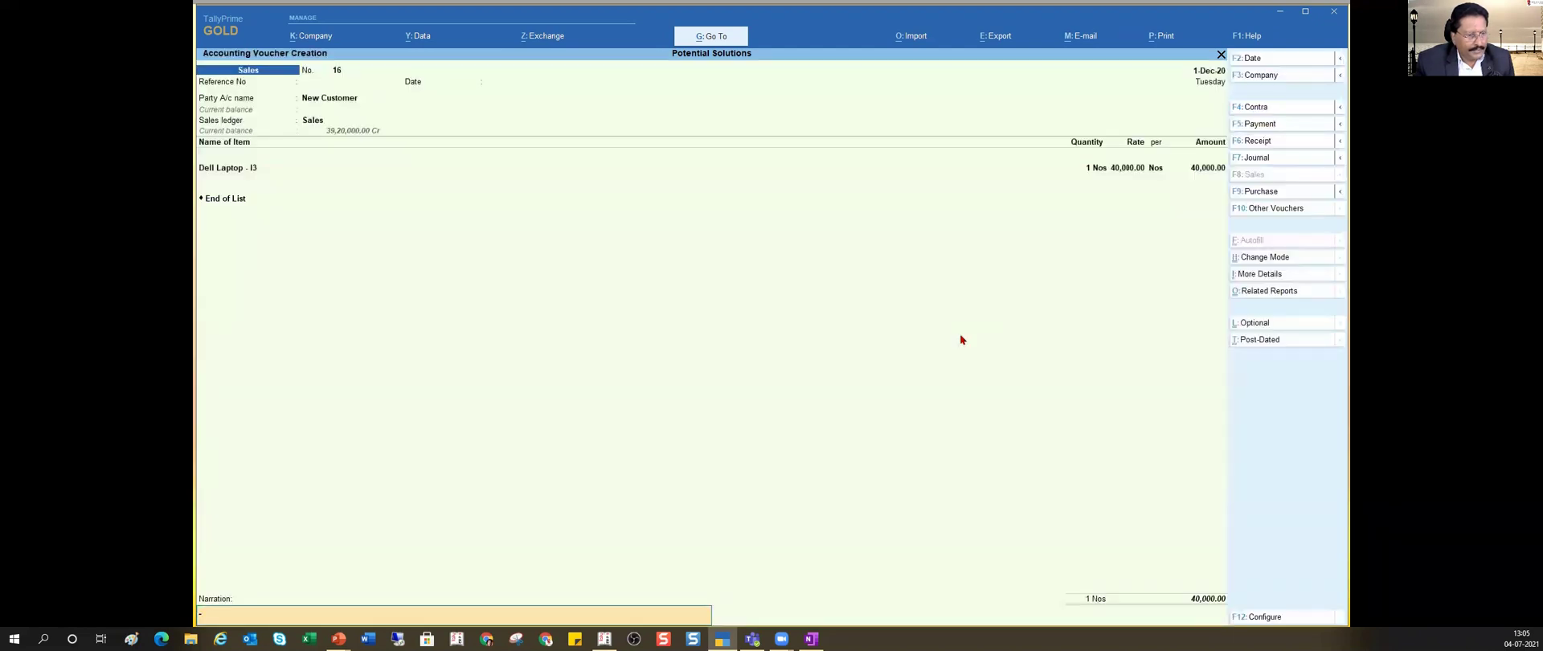
pyautogui.press('Return')
pyautogui.press('Return')
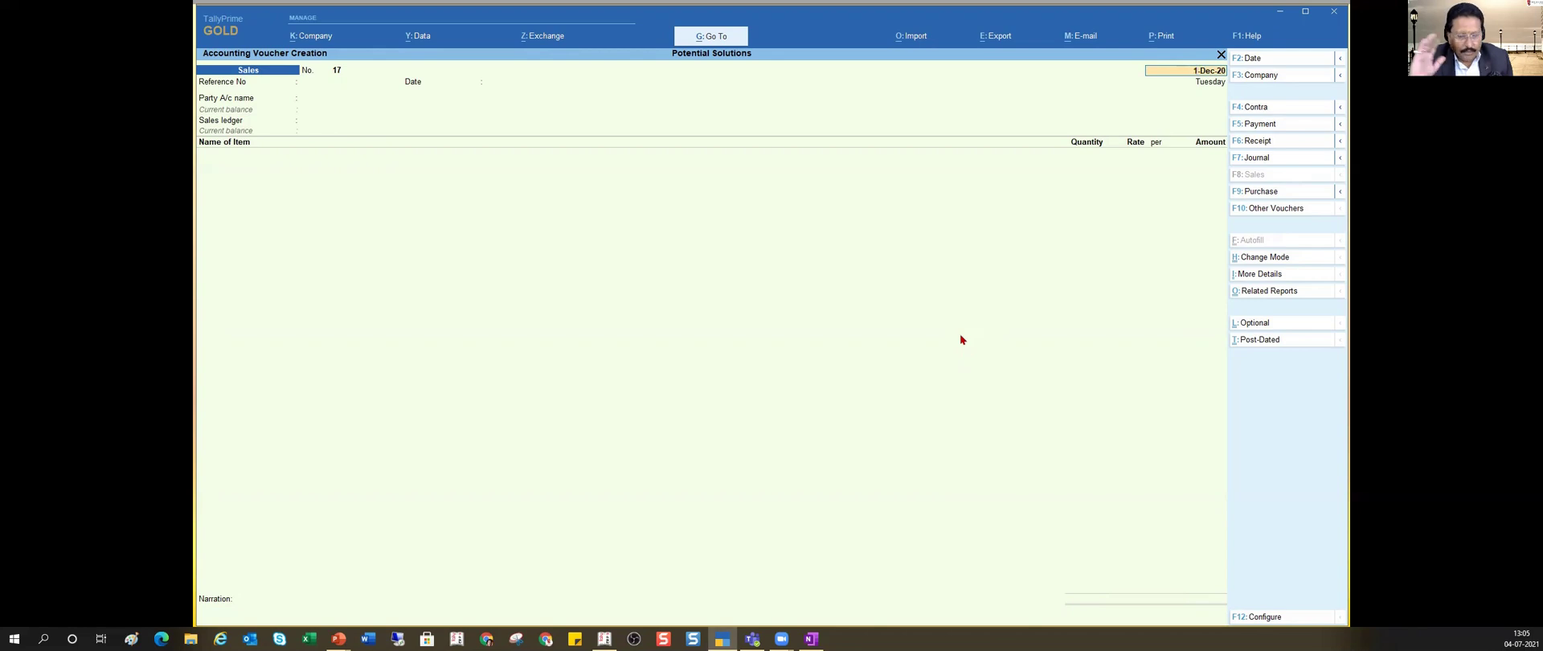
# Step: Leave the blank sales voucher without saving and open the list of additional reports
pyautogui.press('BackSpace')
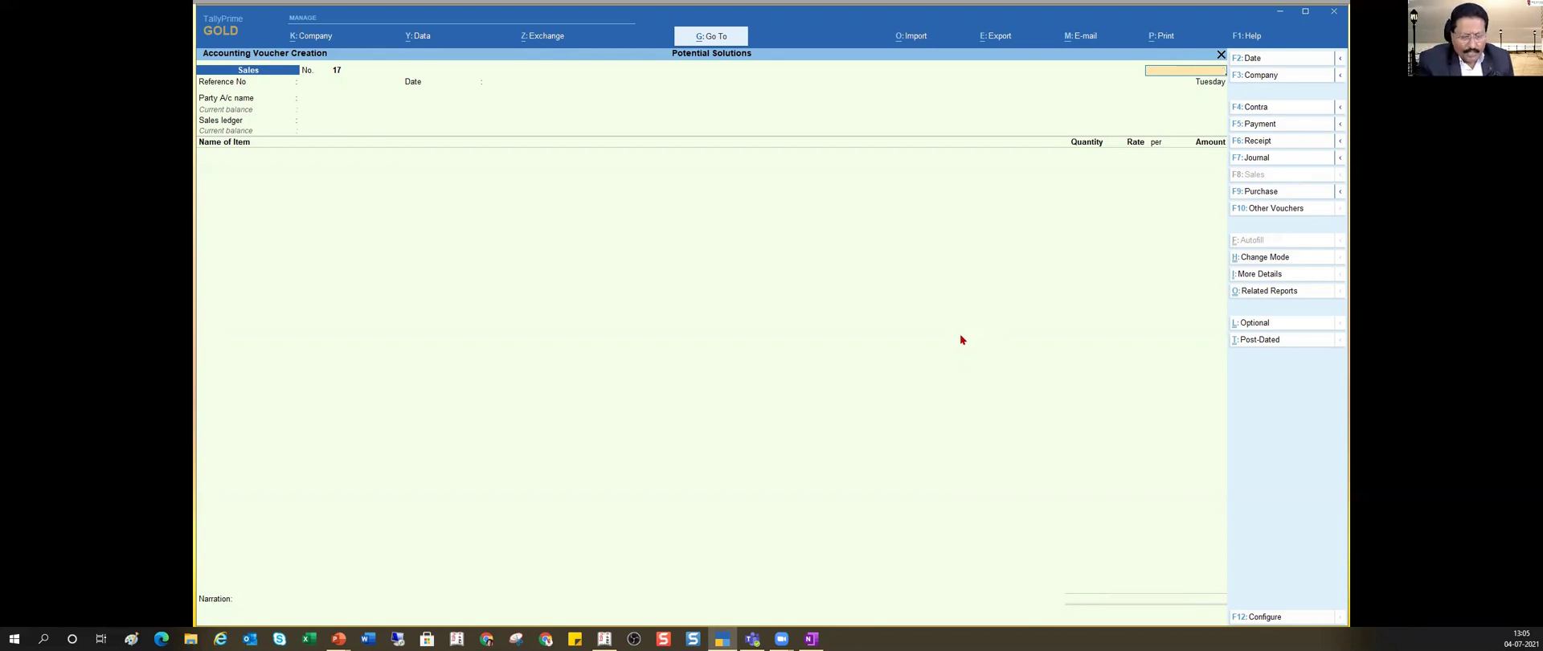
pyautogui.press('Escape')
pyautogui.press('Return')
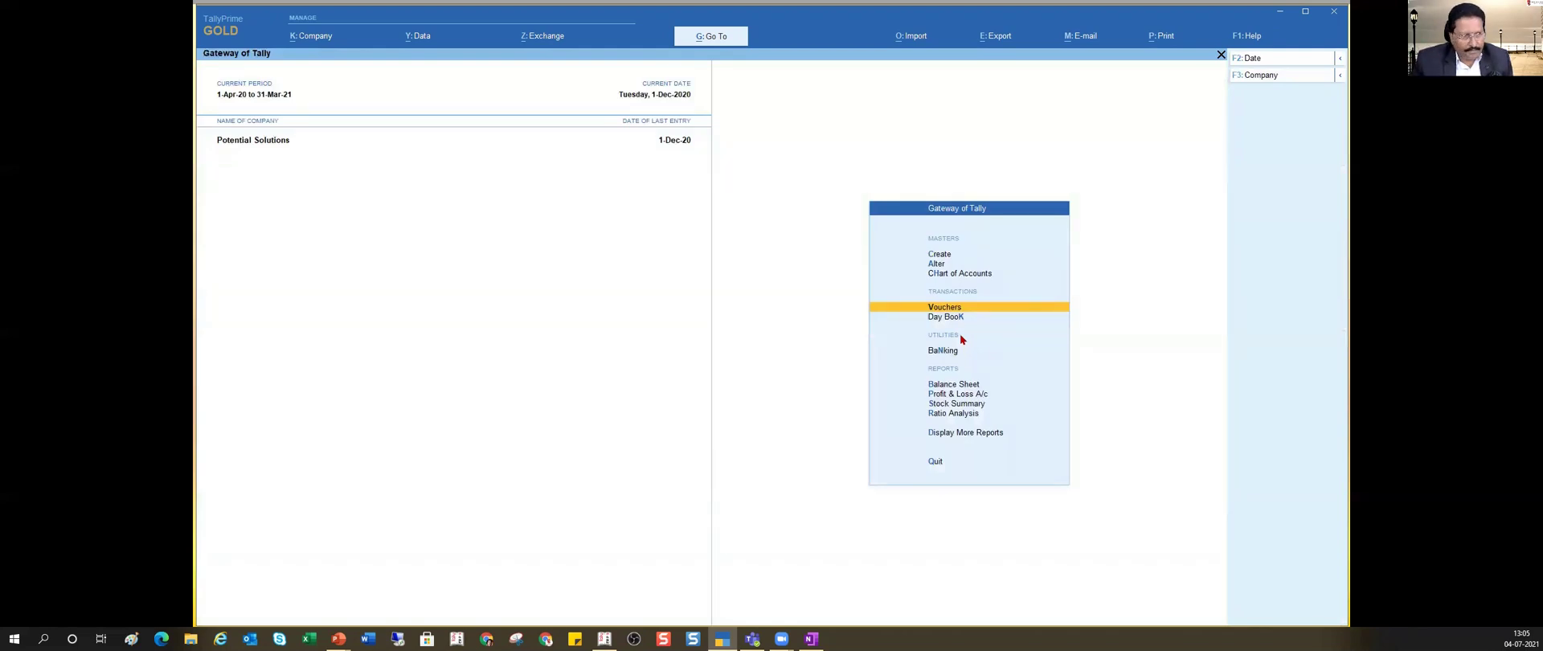
pyautogui.press('Down')
pyautogui.press('Down')
pyautogui.press('Down')
pyautogui.press('Down')
pyautogui.press('Down')
pyautogui.press('Down')
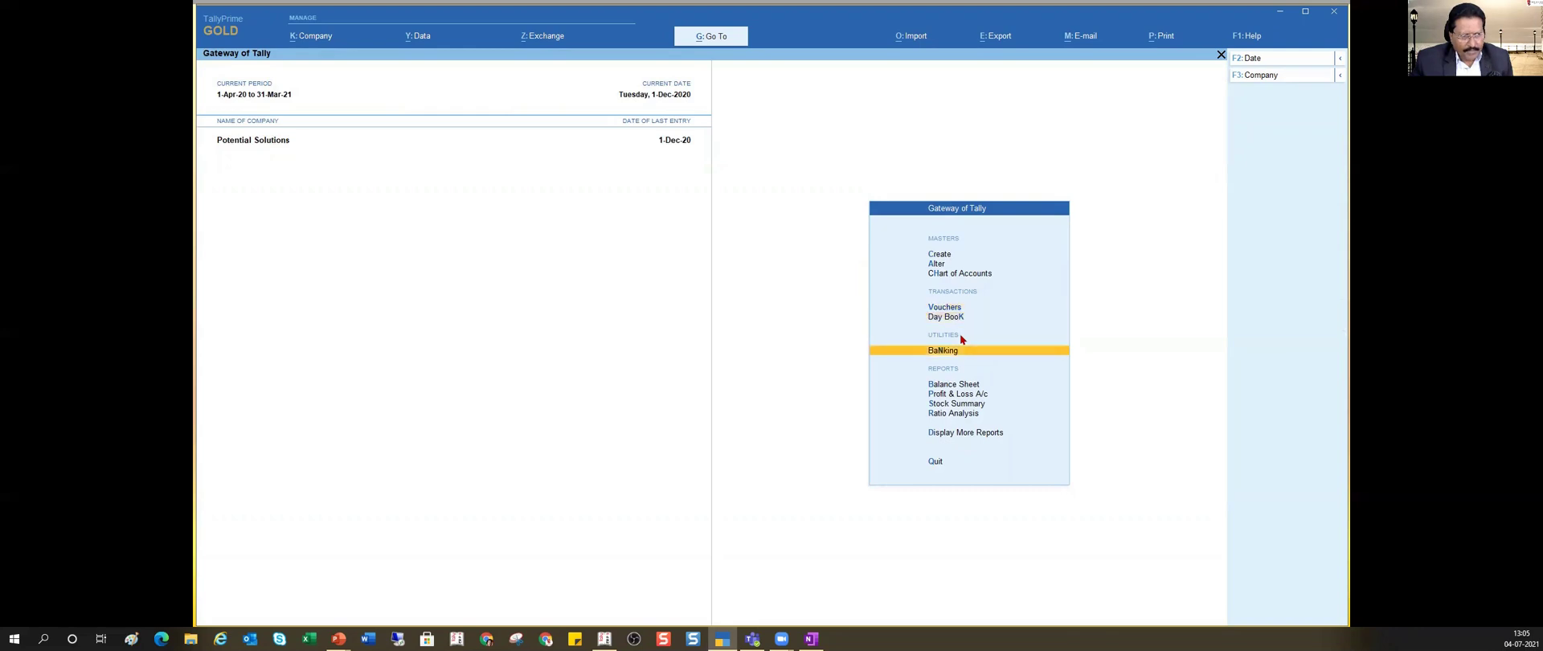
pyautogui.press('Down')
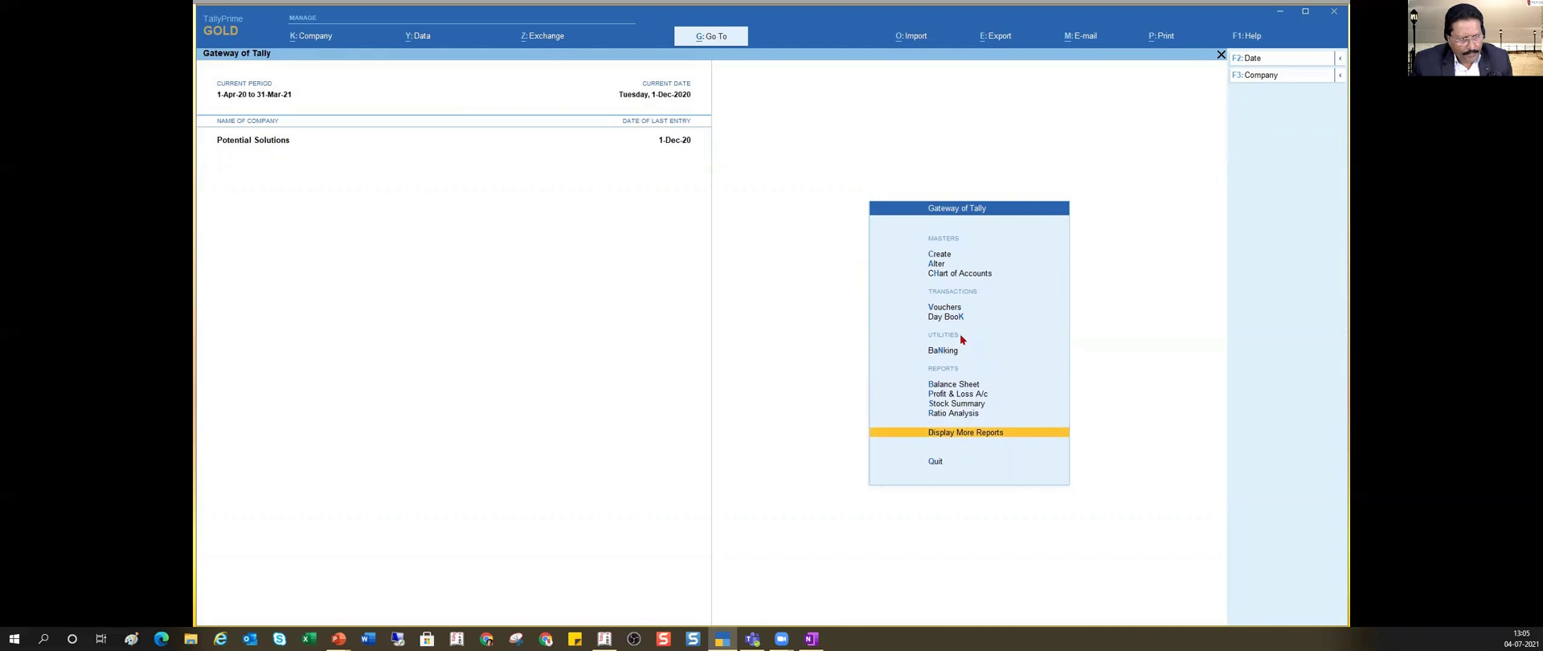
pyautogui.press('Return')
# Step: Open the Outstandings reports under Statements of Accounts
pyautogui.press('Down')
pyautogui.press('Down')
pyautogui.press('Down')
pyautogui.press('Down')
pyautogui.press('Down')
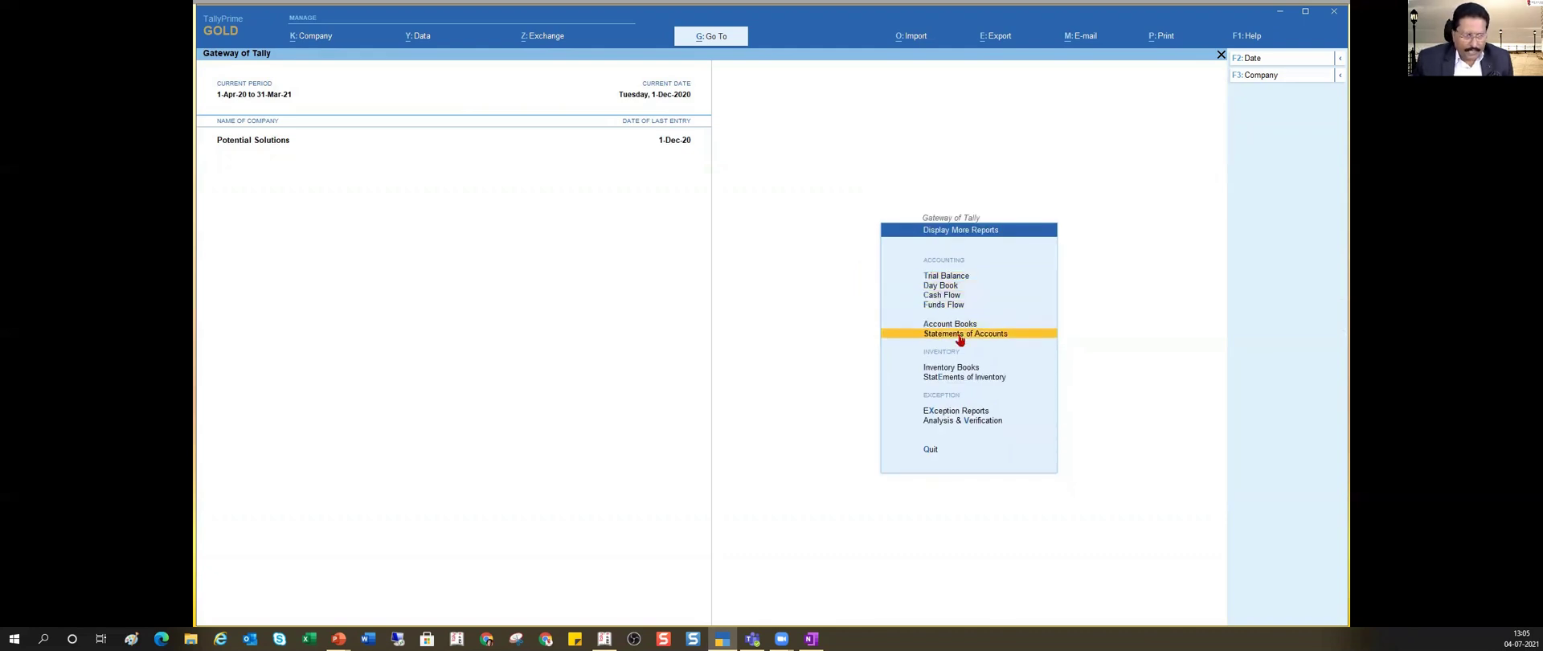
pyautogui.click(1007, 340)
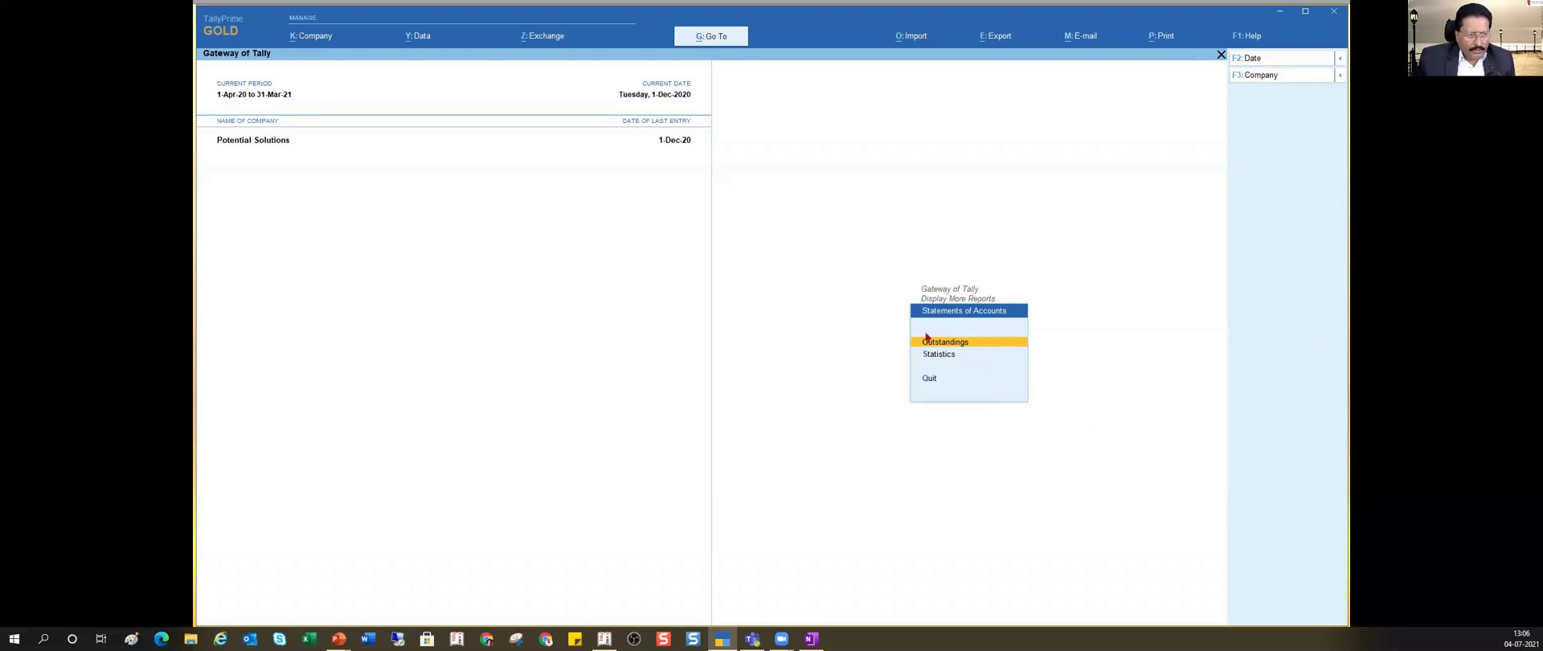
pyautogui.press('Return')
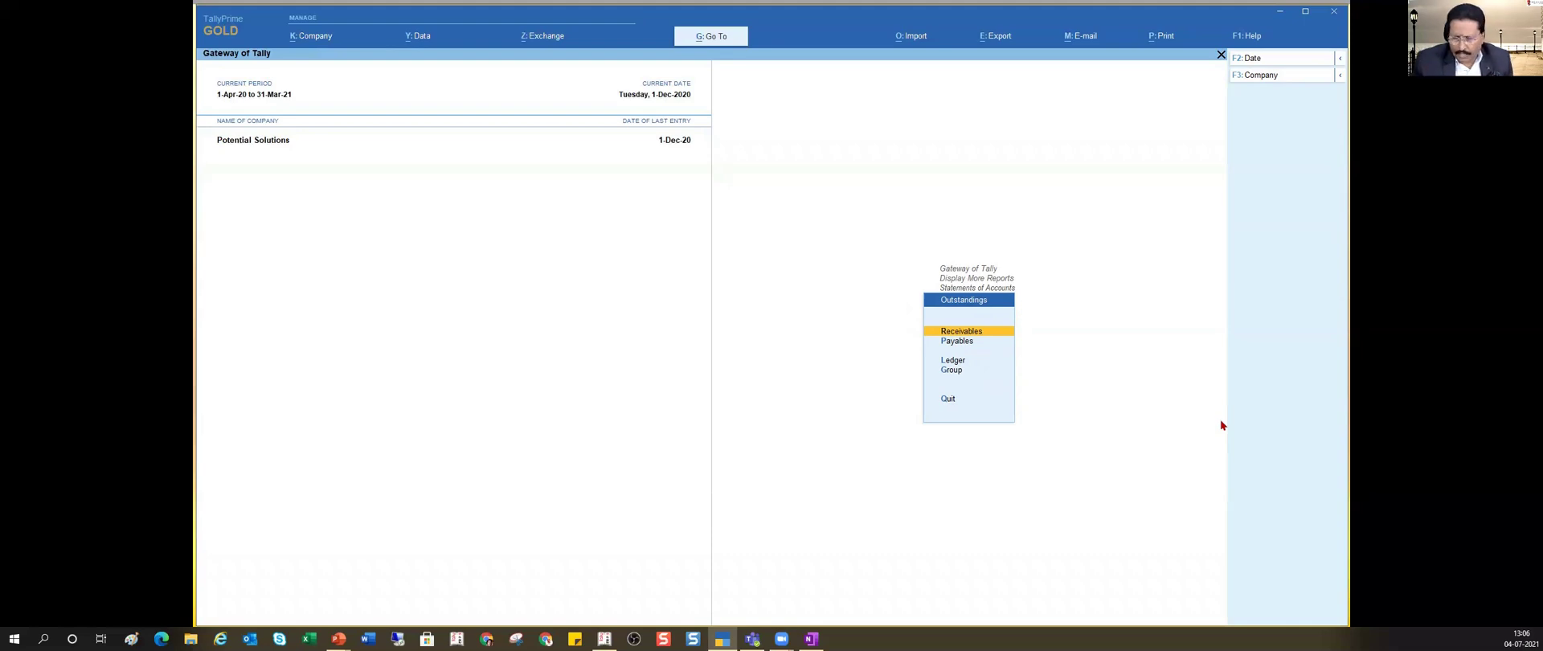
# Step: Open the ledger outstandings report for New Customer
pyautogui.press('Down')
pyautogui.press('Down')
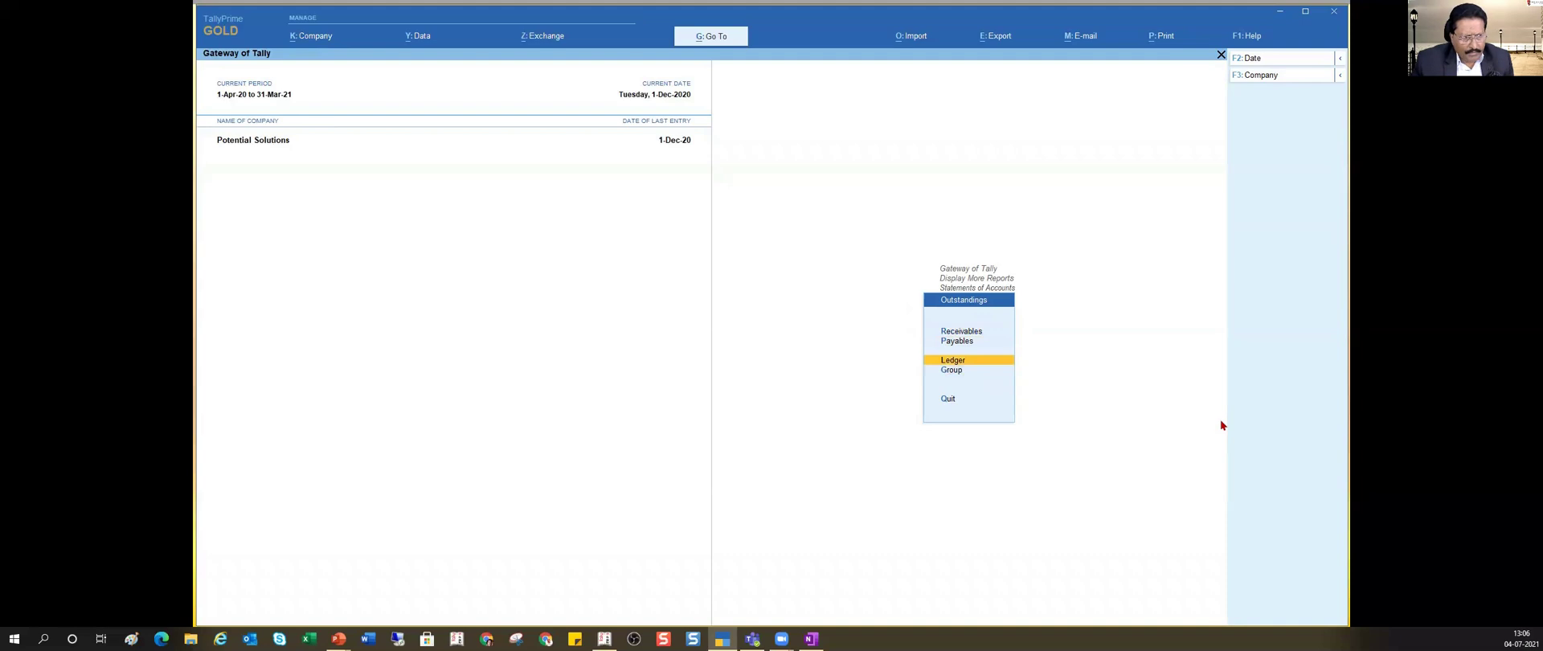
pyautogui.press('Return')
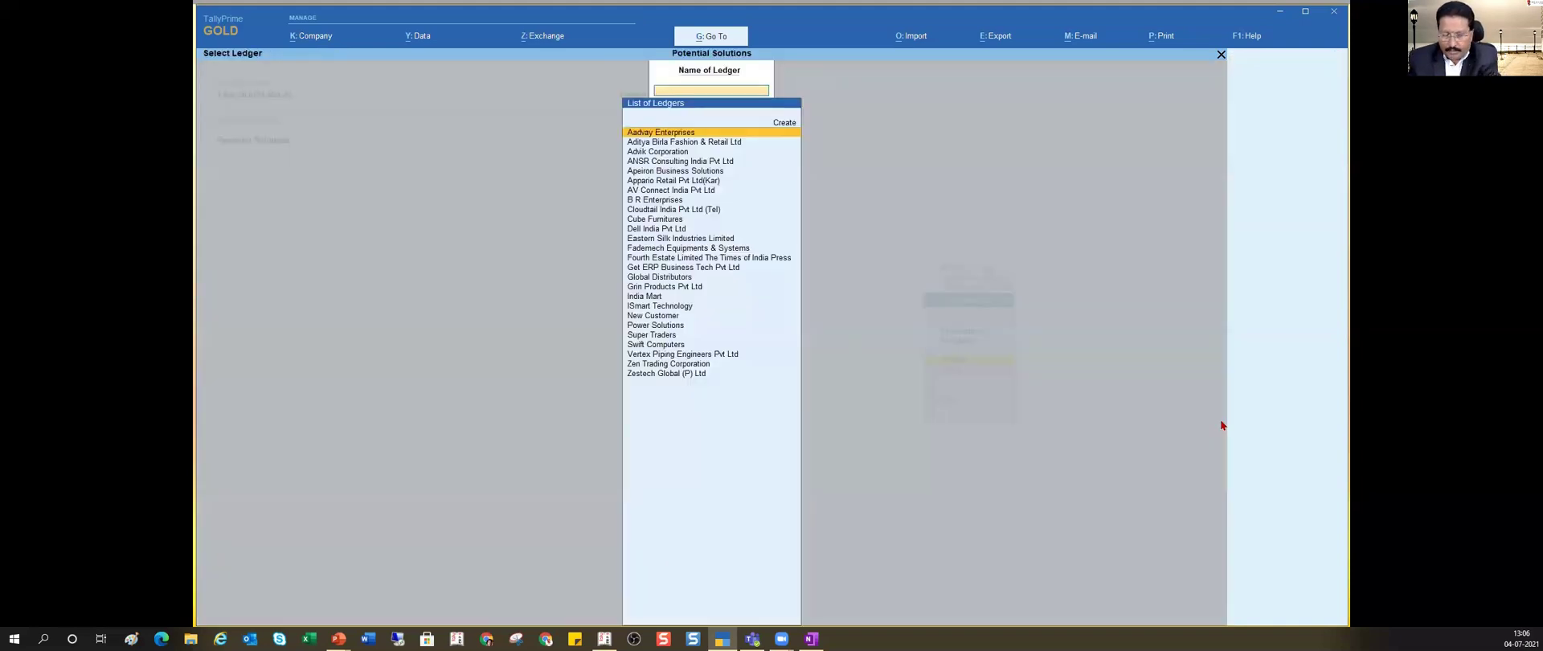
pyautogui.write('New')
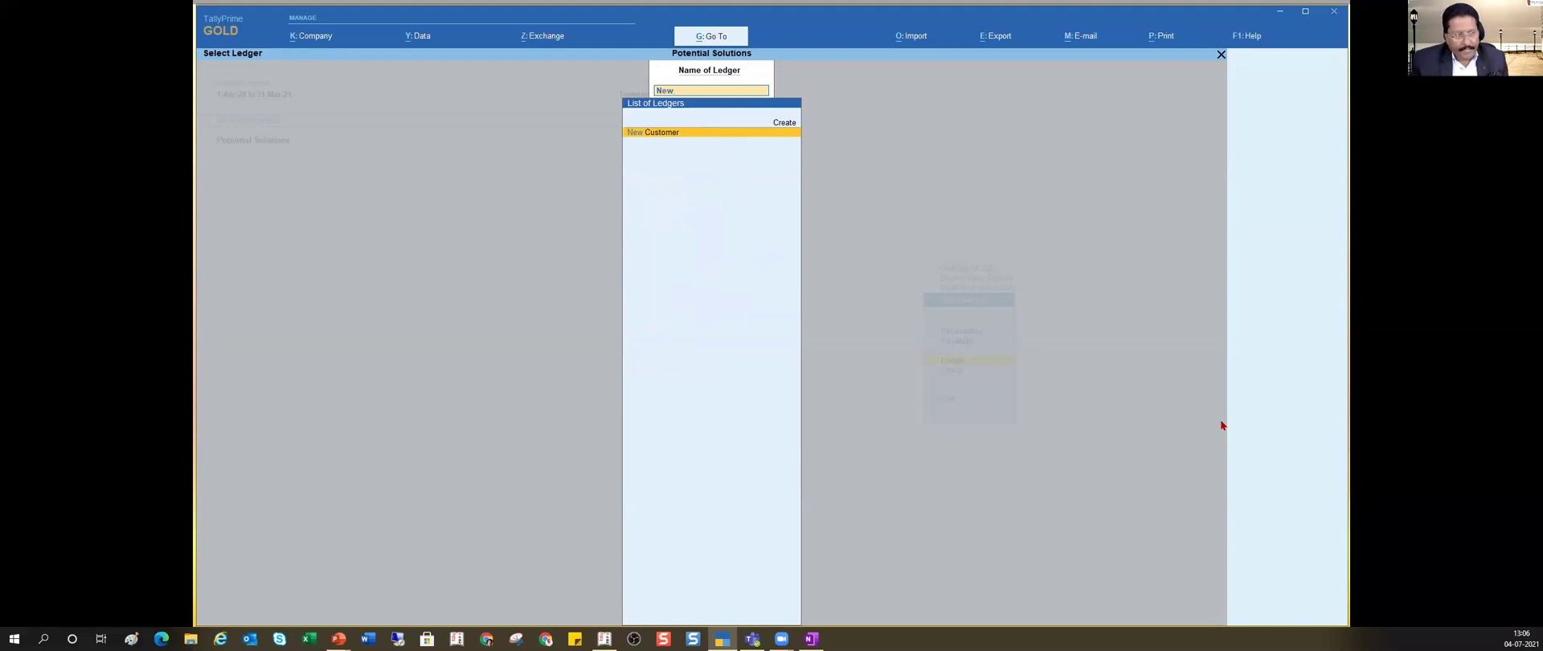
pyautogui.press('Return')
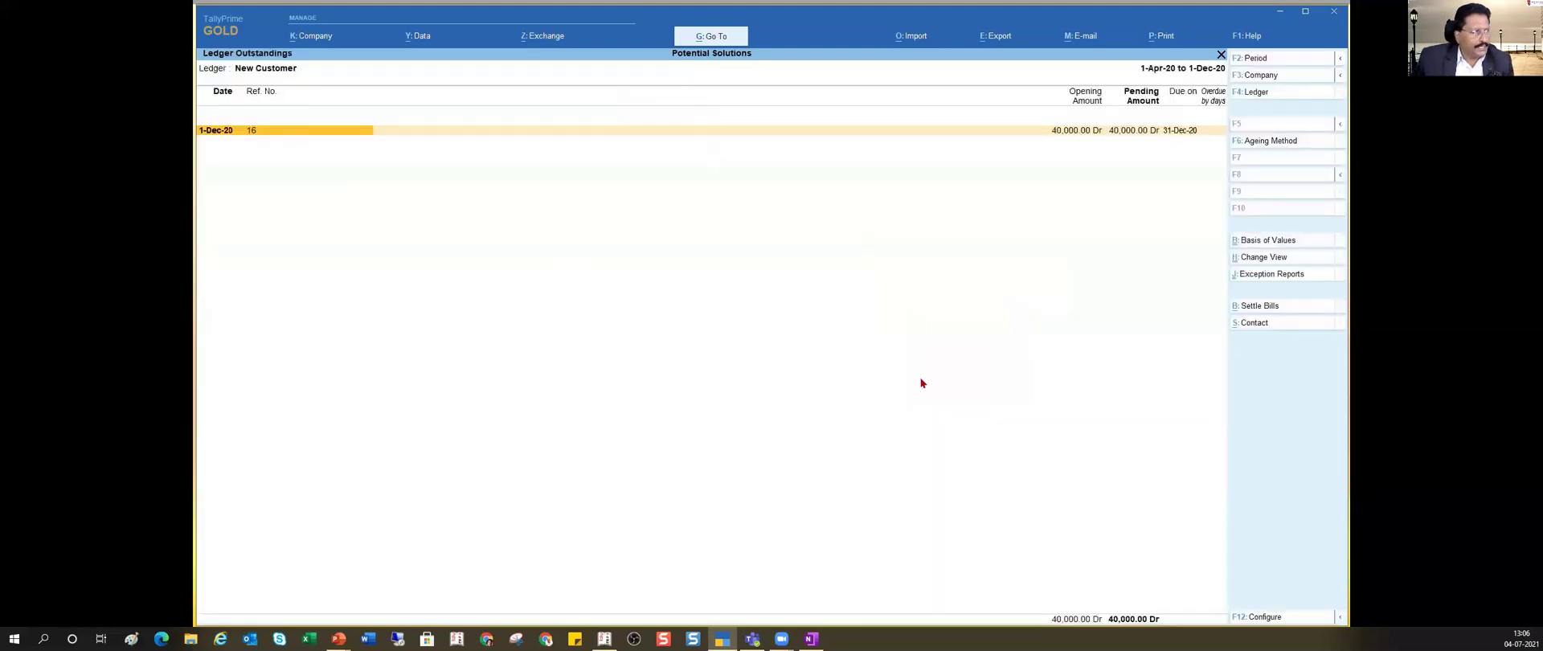
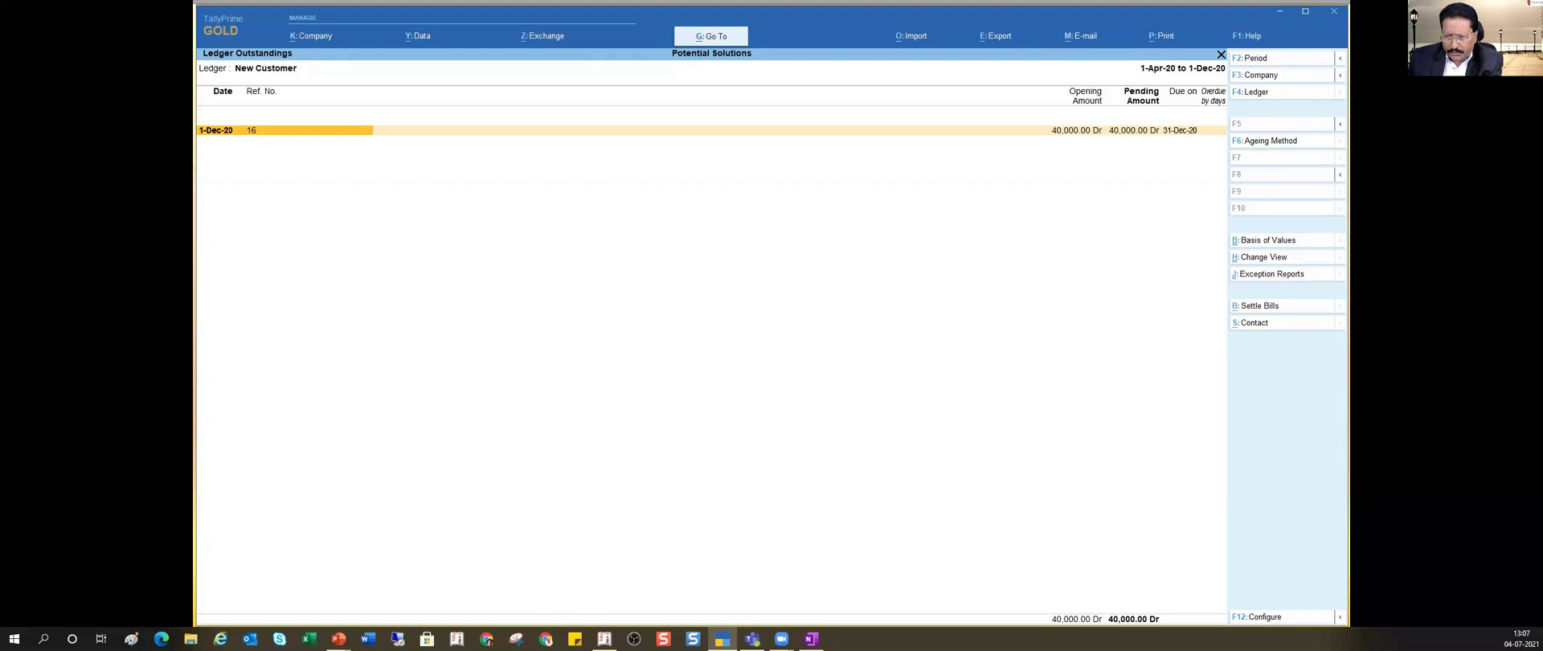
# Step: Switch to Tally.ERP 9 and start a sales voucher dated 1-12
pyautogui.hotkey('alt', 'Tab')
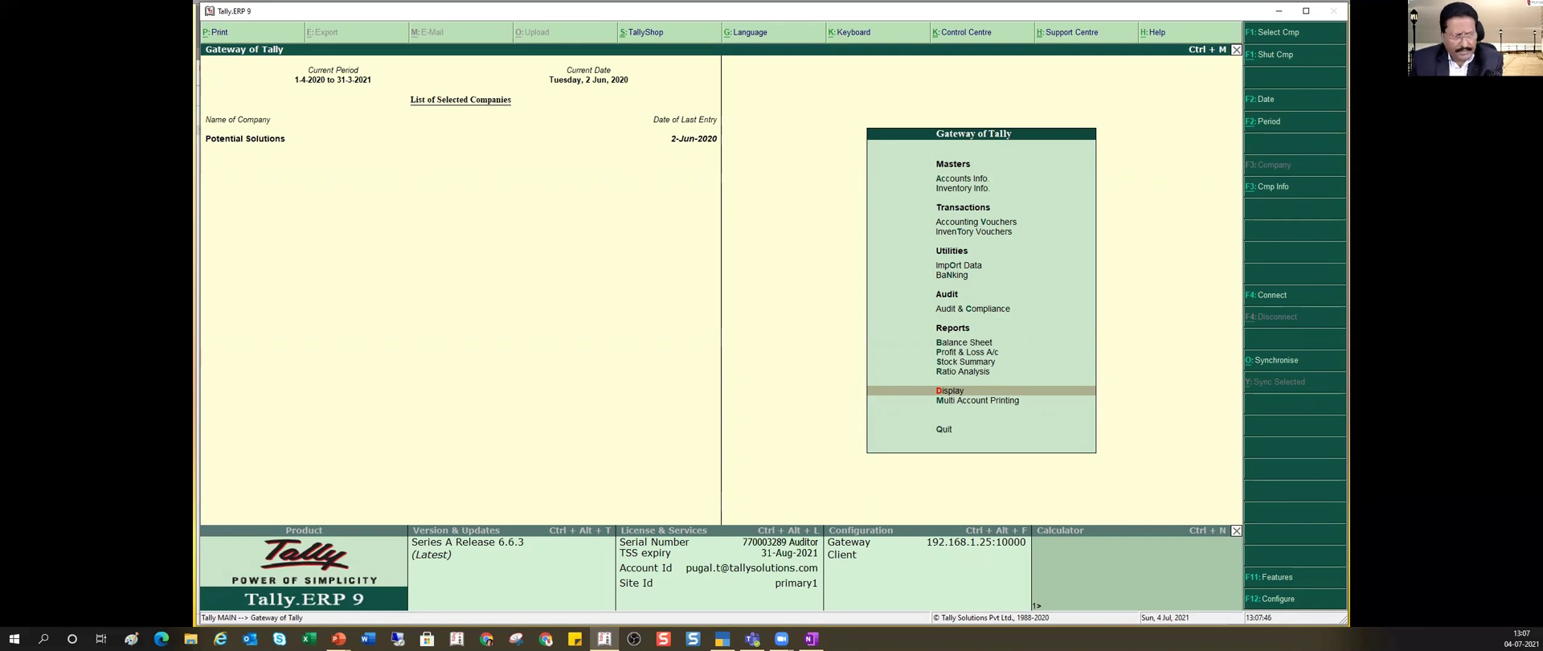
pyautogui.press('v')
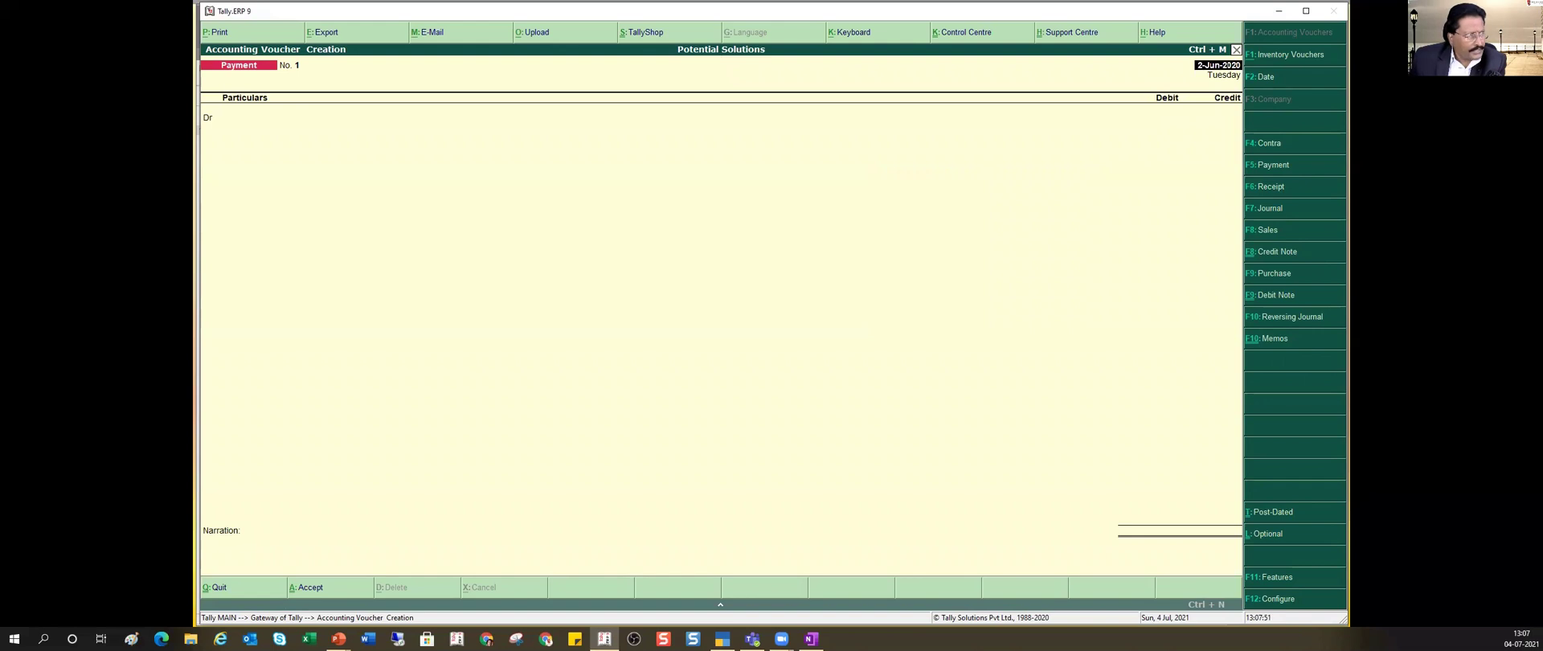
pyautogui.press('F8')
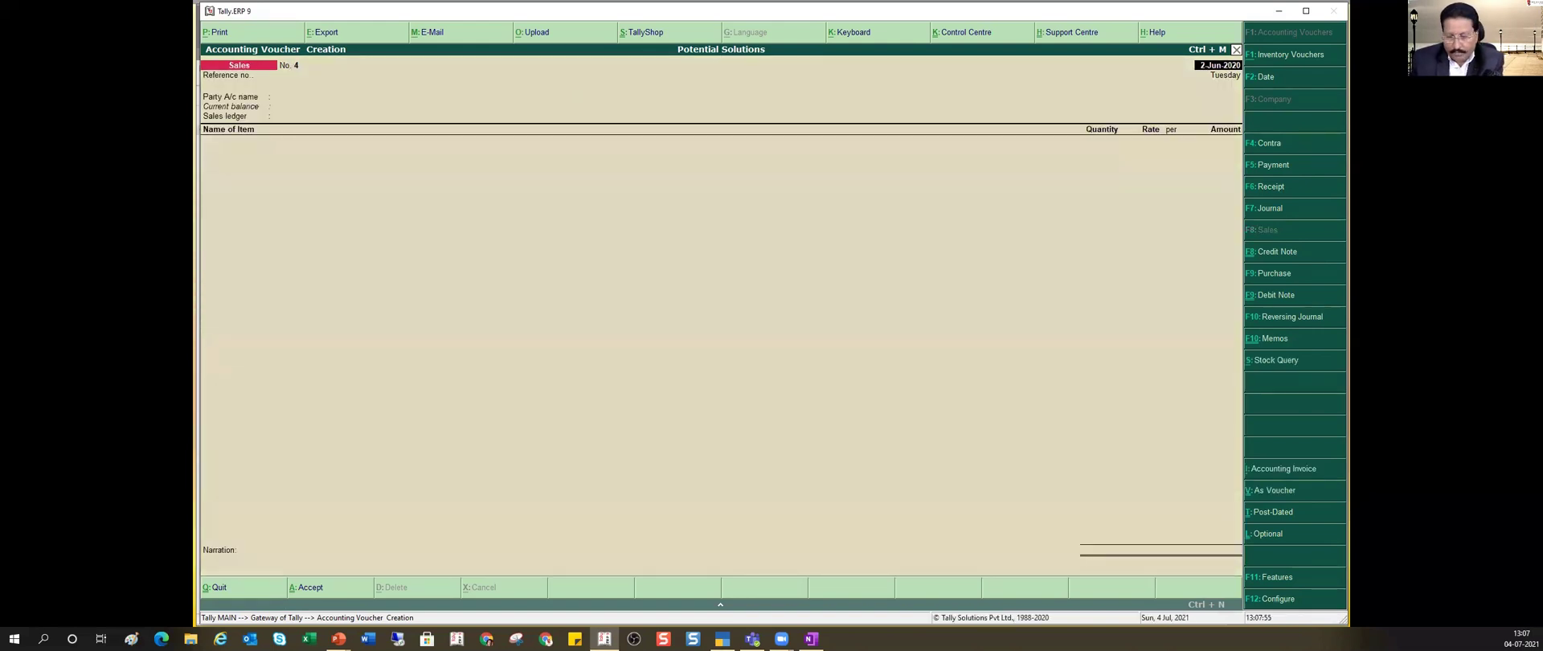
pyautogui.press('F2')
pyautogui.write('1-12')
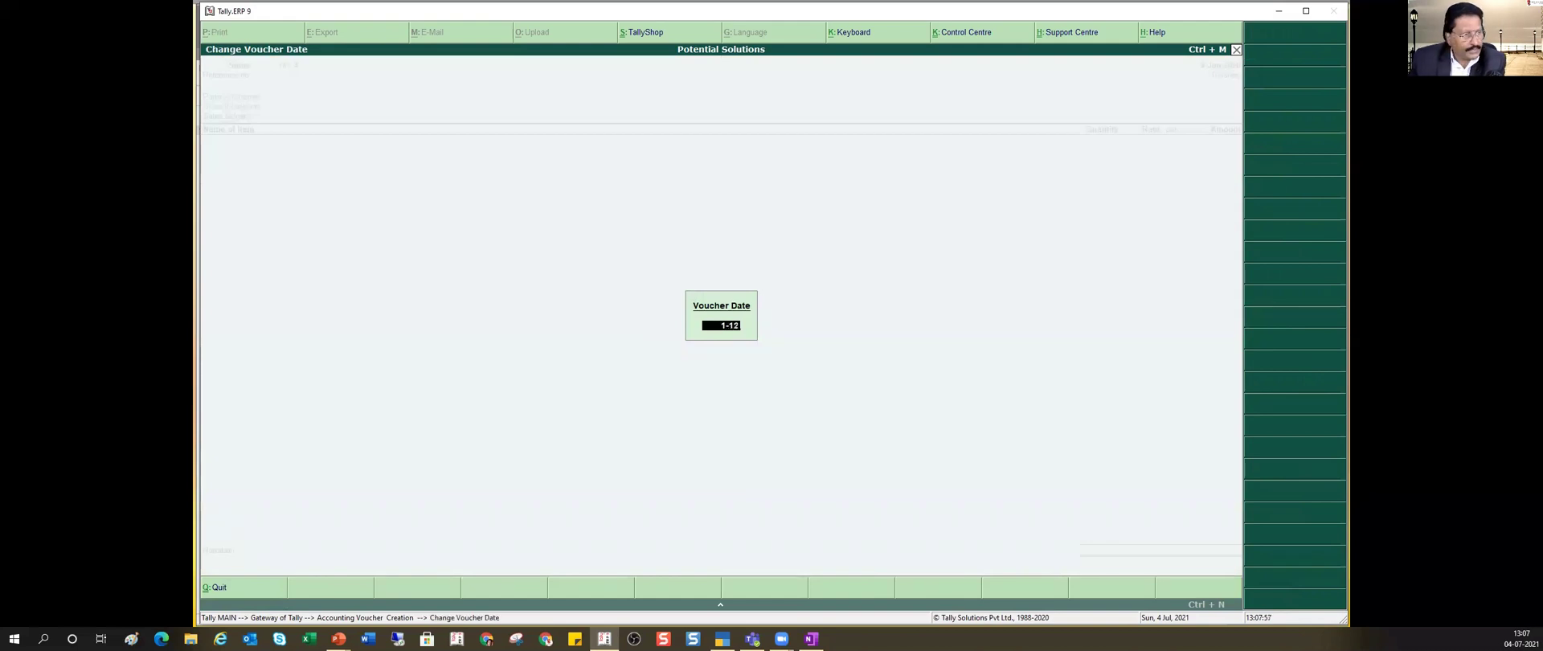
pyautogui.press('Return')
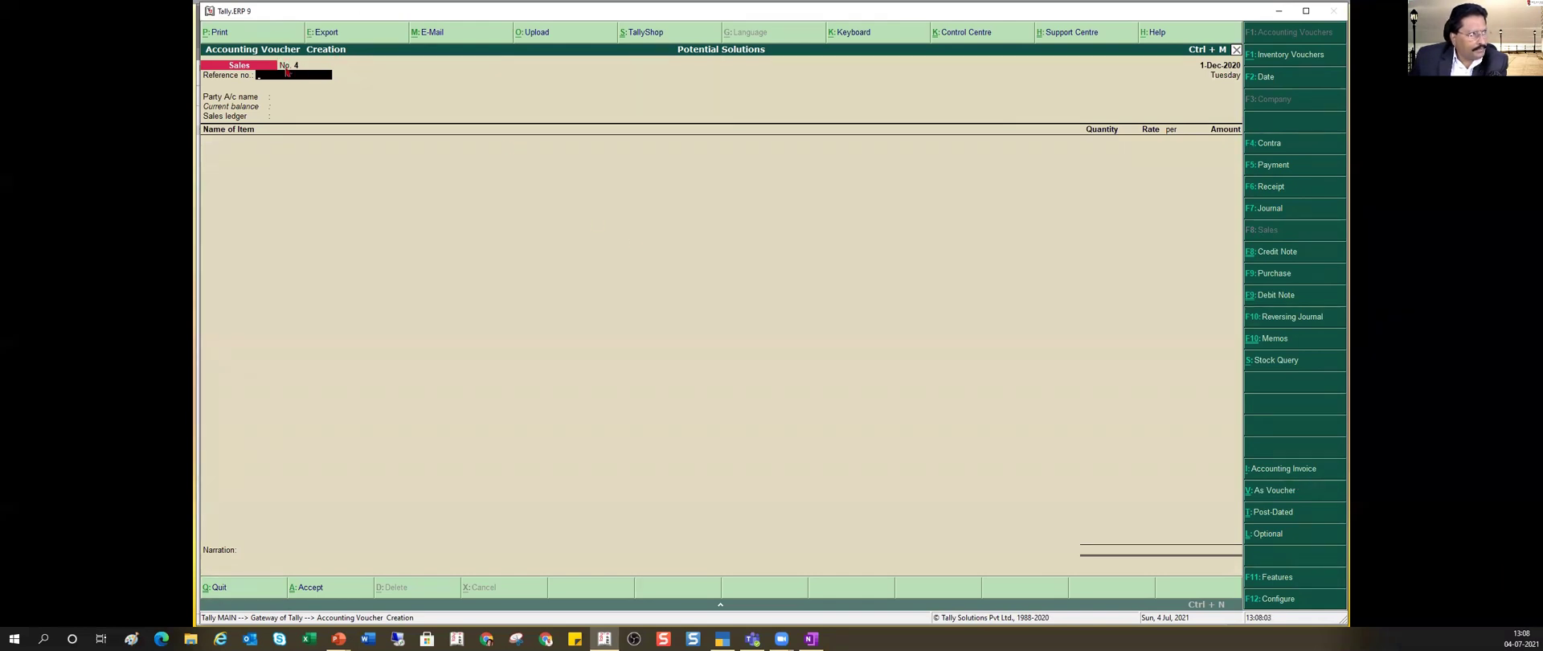
# Step: Leave the reference number blank and start a party ledger named New Customer under Sundry Debtors from within the voucher
pyautogui.press('Return')
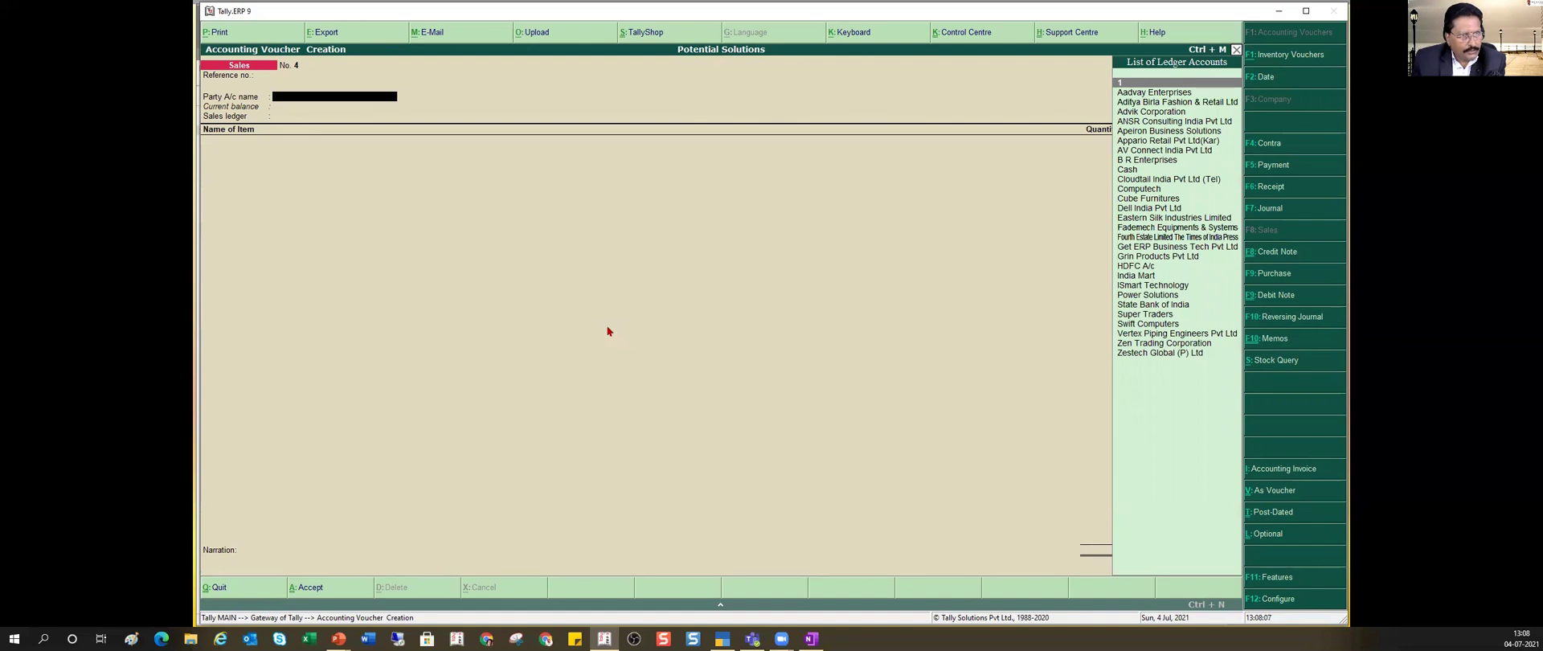
pyautogui.write('New')
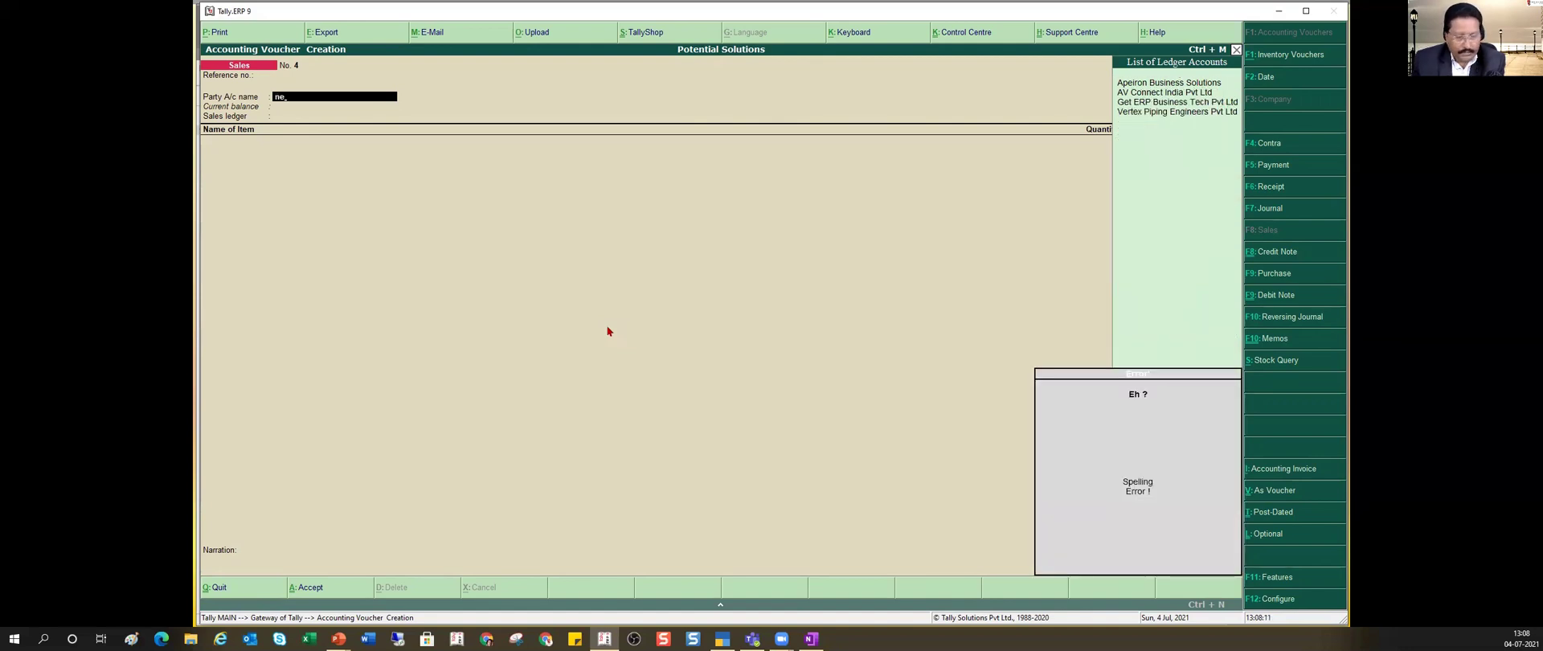
pyautogui.press('BackSpace')
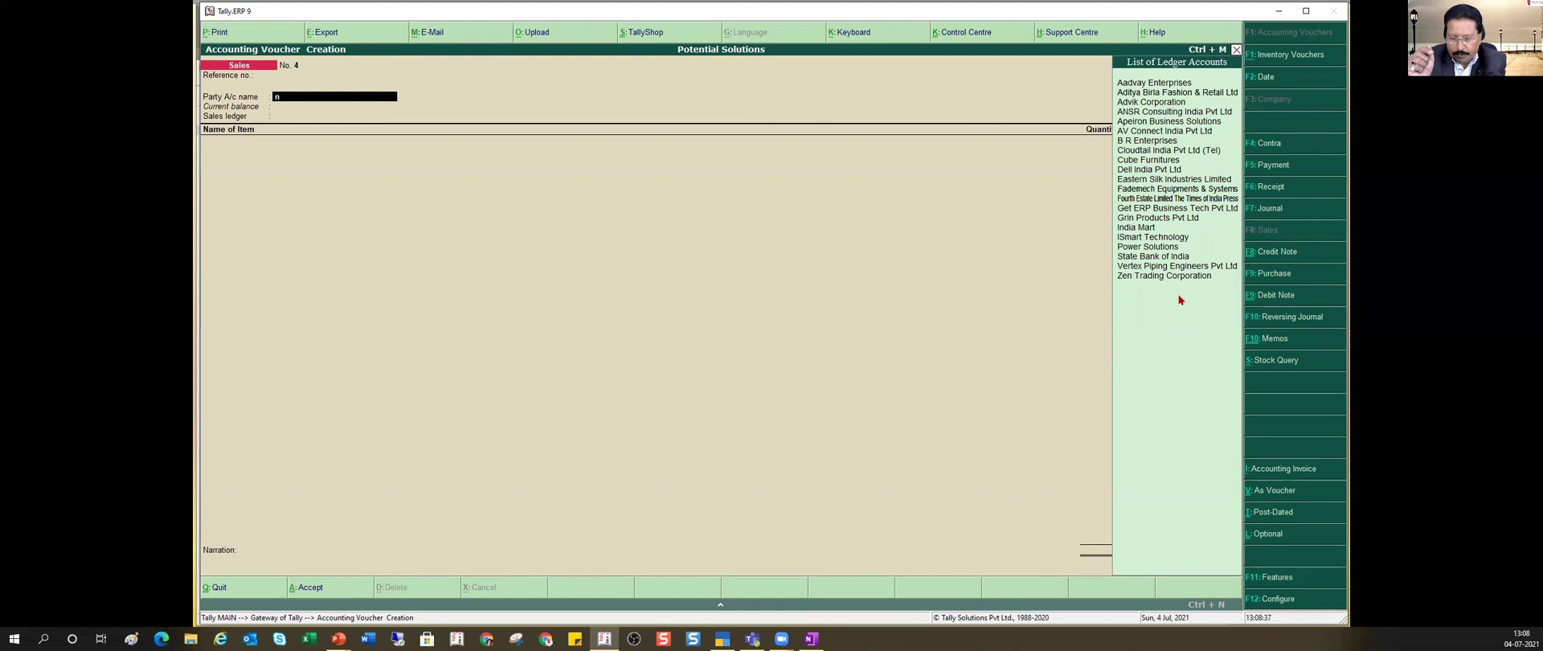
pyautogui.hotkey('alt', 'c')
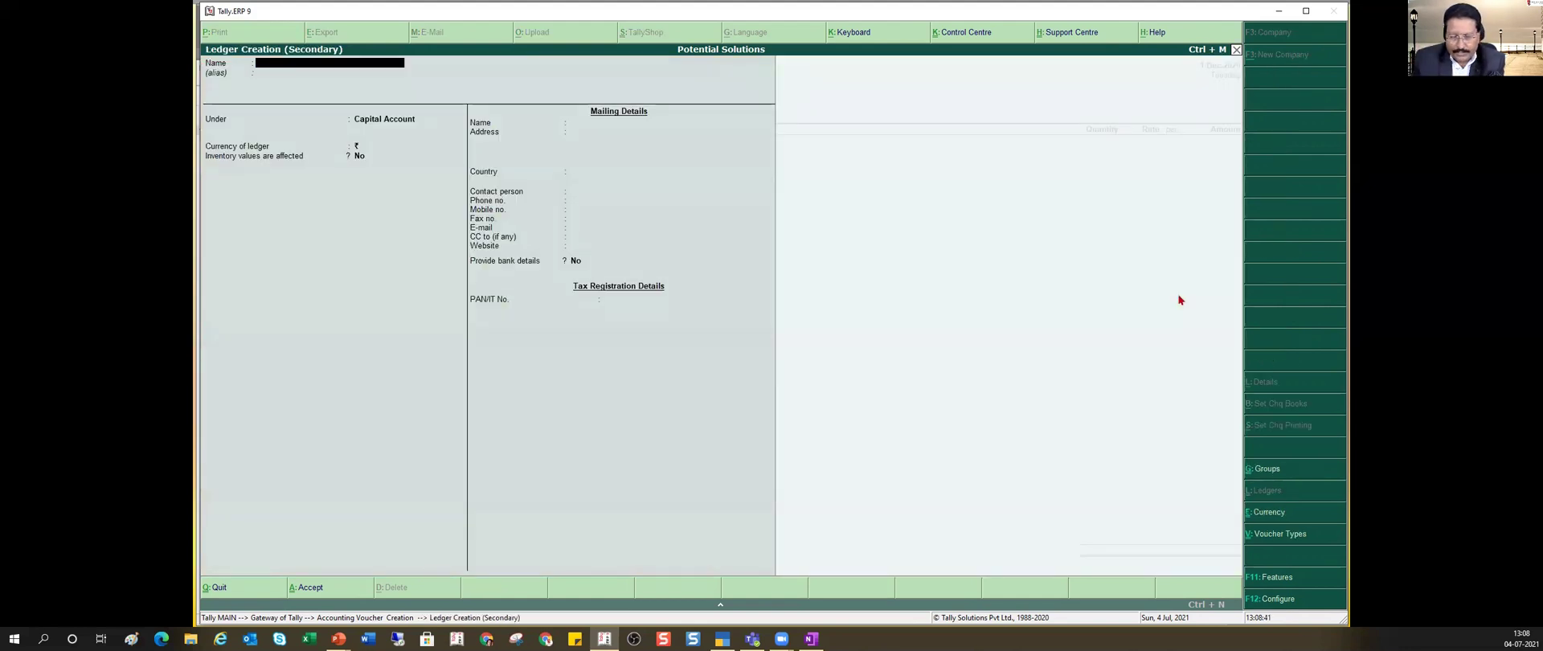
pyautogui.write('New Customer')
pyautogui.press('Return')
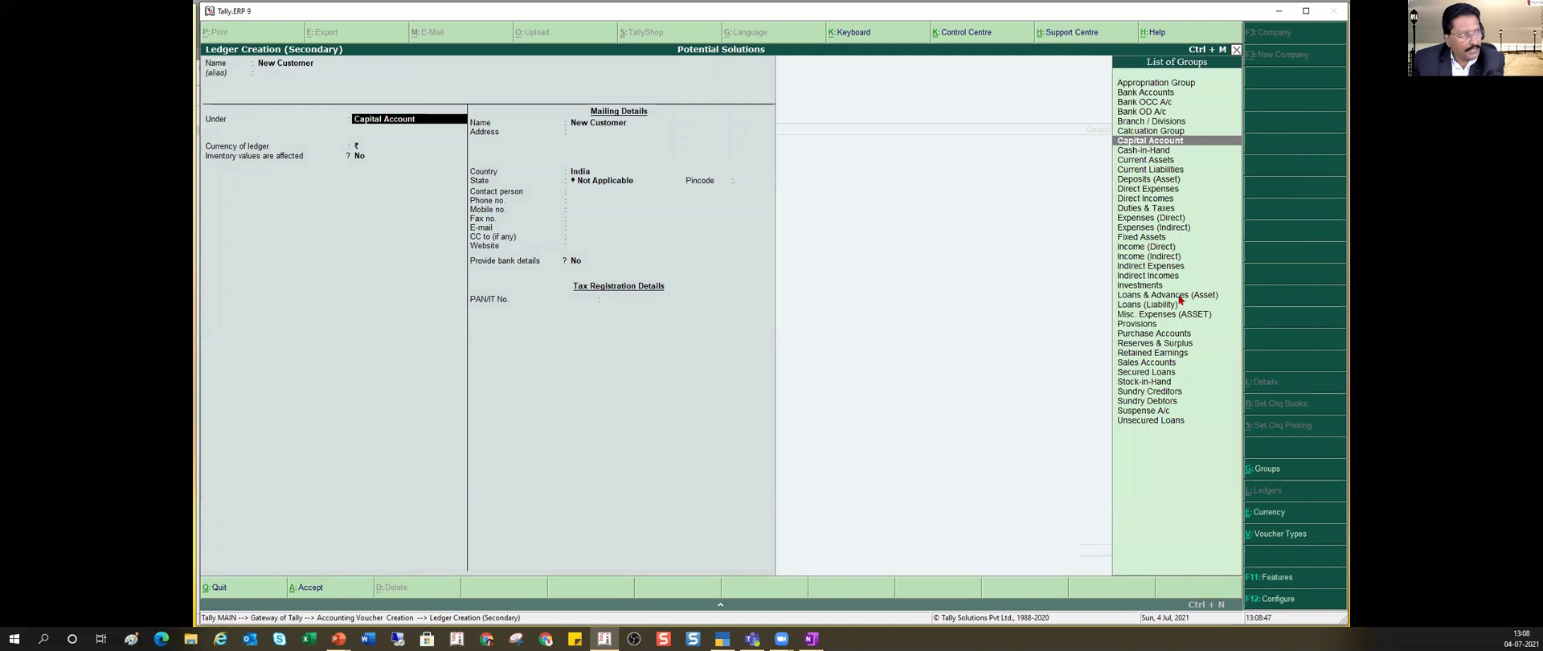
pyautogui.write('Deb')
pyautogui.press('Return')
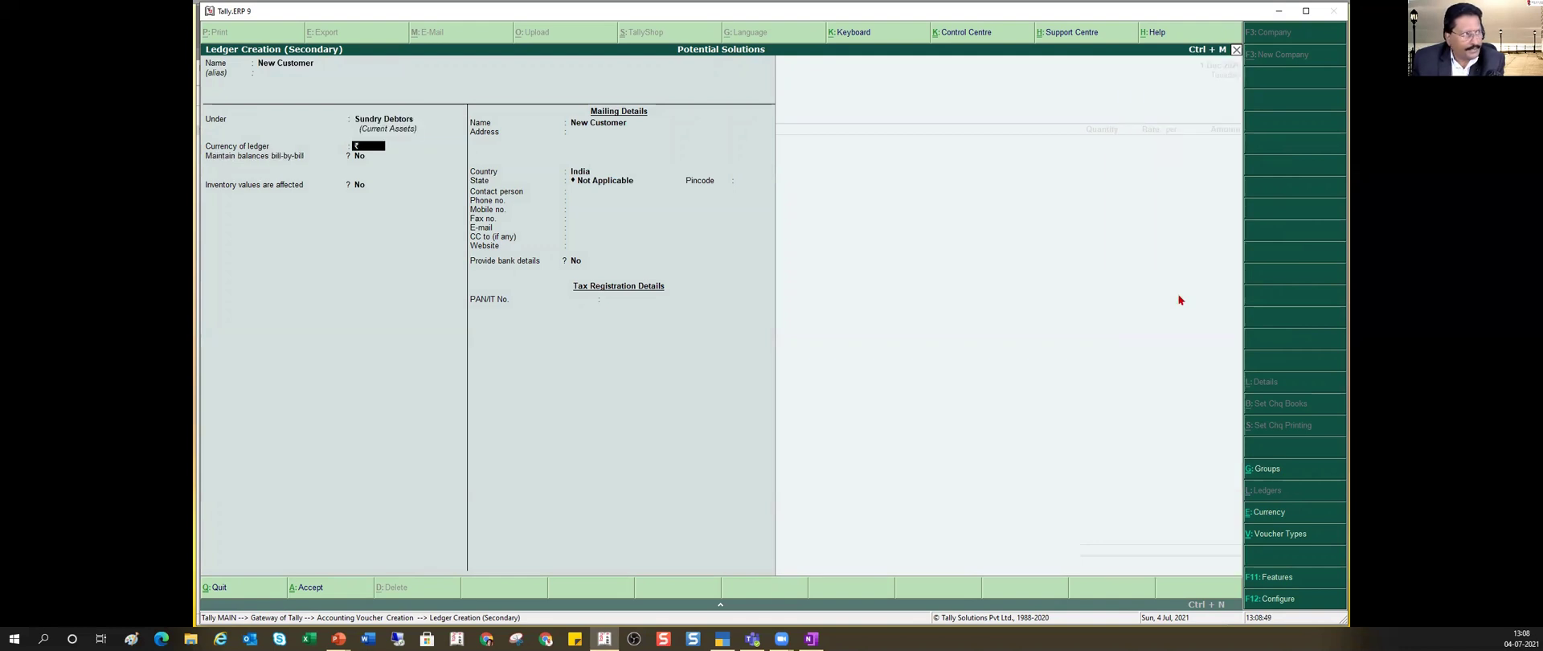
# Step: Set "Maintain balances bill-by-bill" to Yes for the new ledger, leave the default credit period blank, and save it
pyautogui.press('Return')
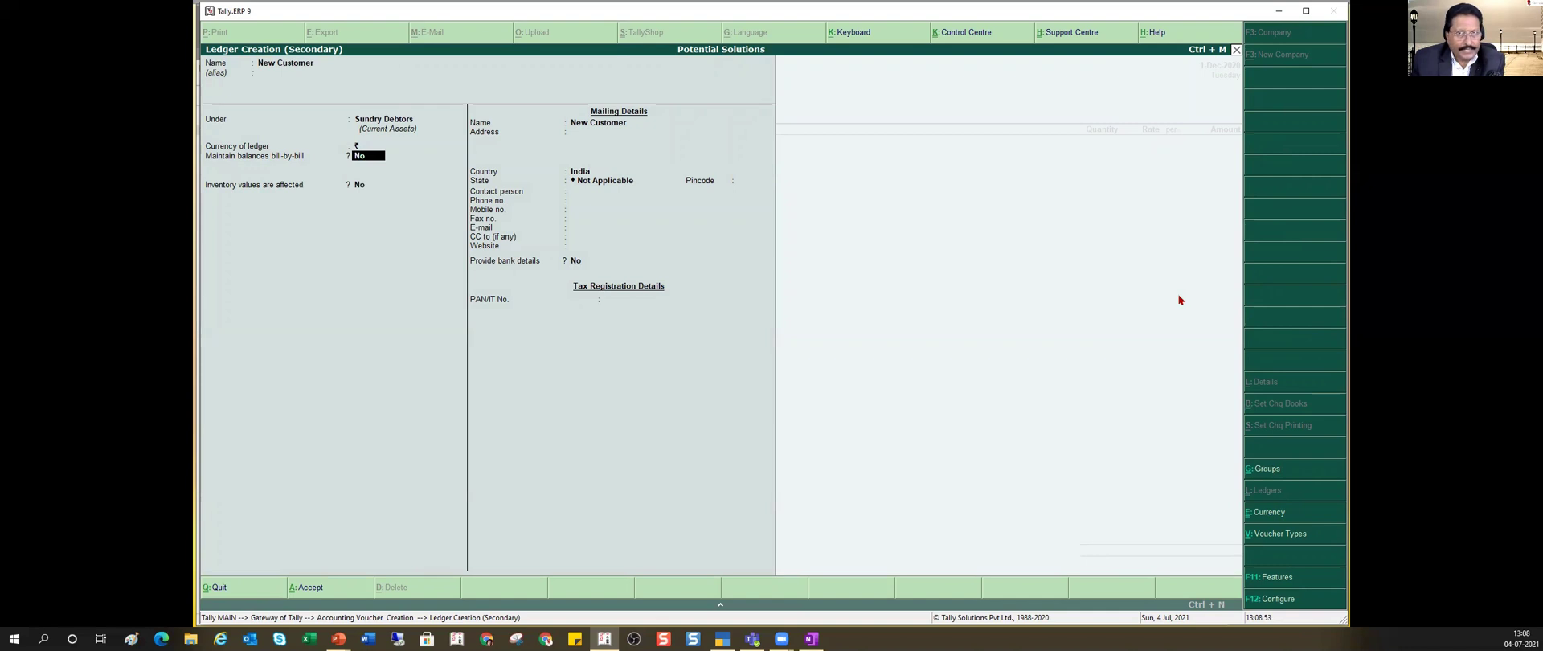
pyautogui.write('y')
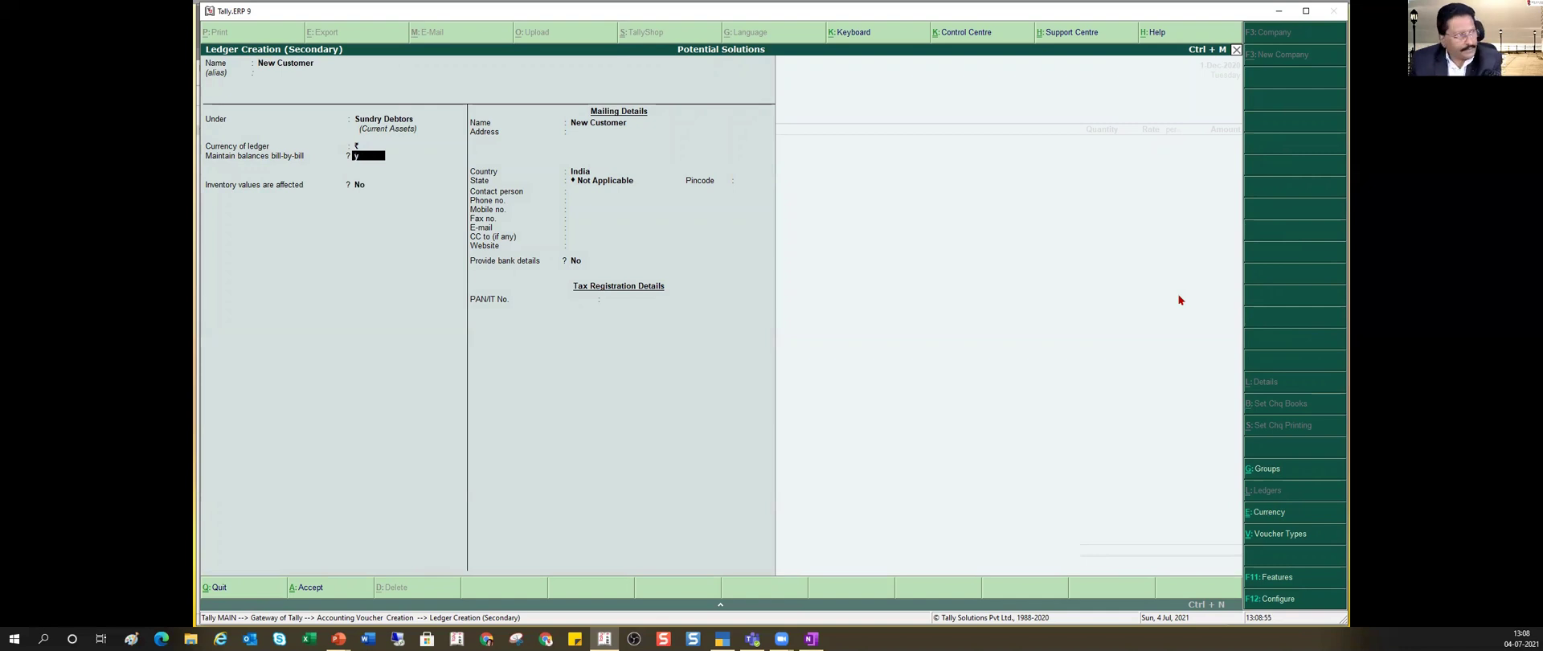
pyautogui.press('Return')
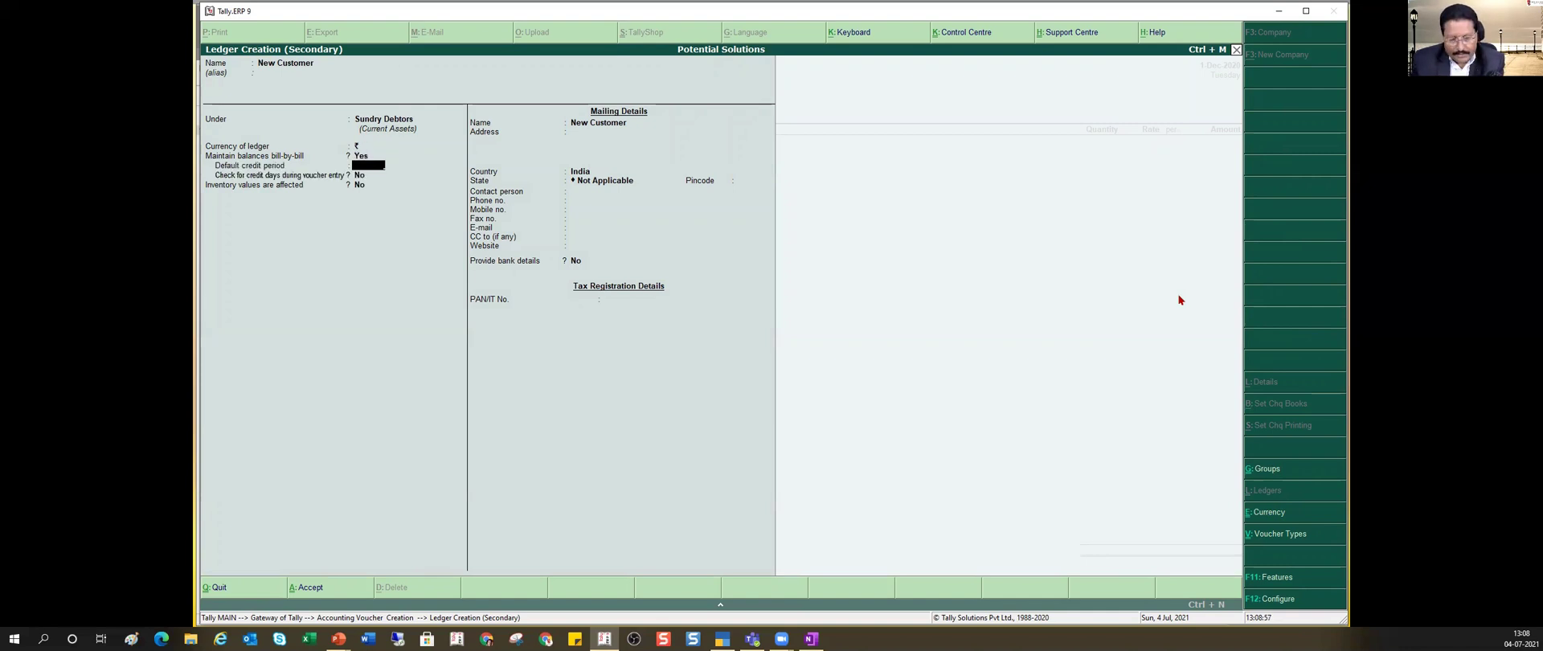
pyautogui.hotkey('ctrl', 'a')
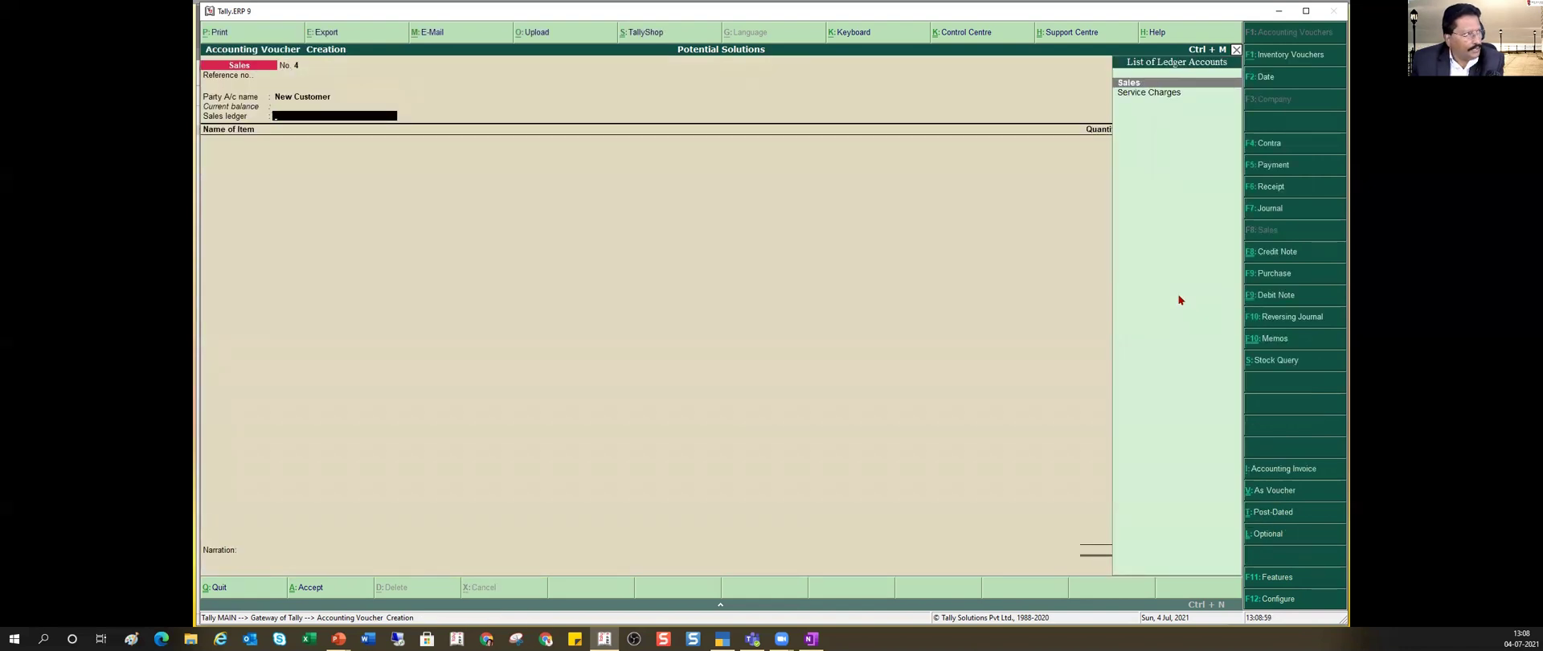
# Step: Choose Sales as the sales ledger and select HP Laptop - I3 as the stock item
pyautogui.press('Return')
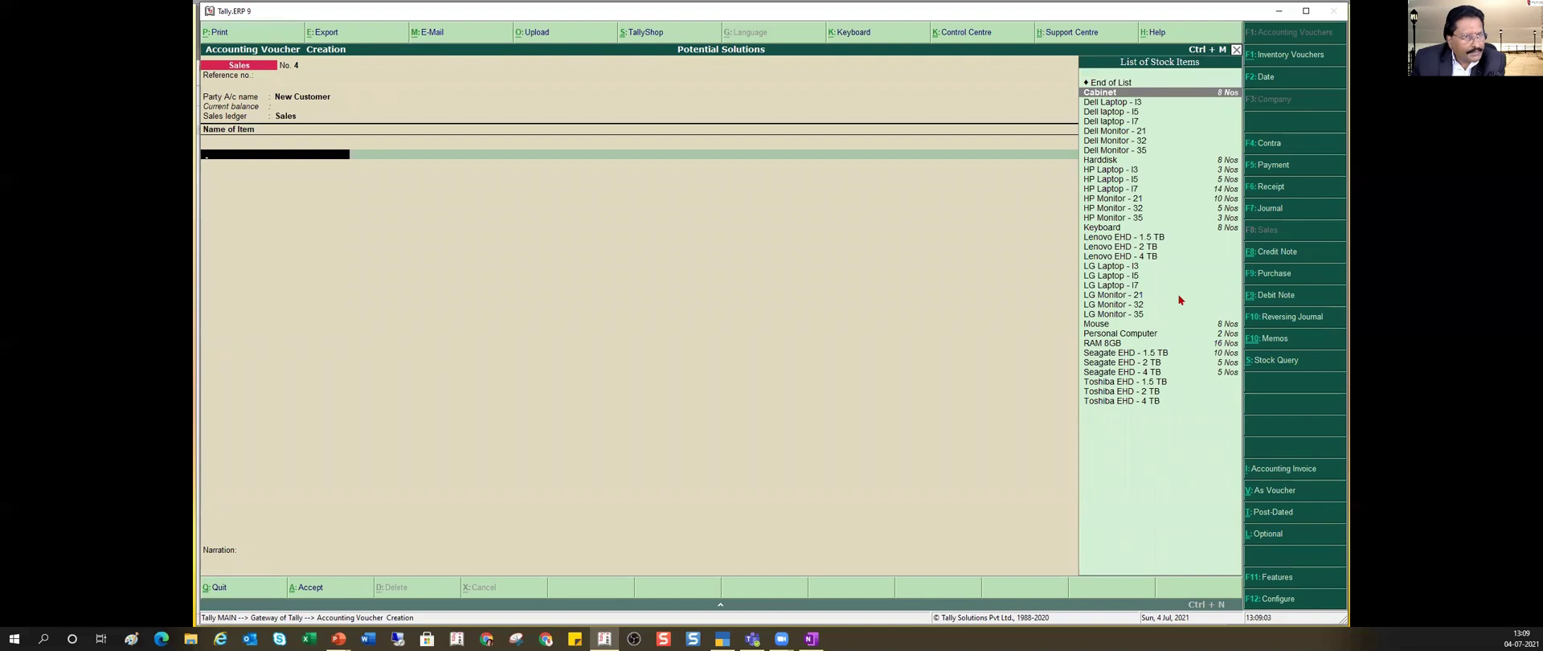
pyautogui.press('Down')
pyautogui.press('Down')
pyautogui.press('Down')
pyautogui.press('Down')
pyautogui.press('Down')
pyautogui.press('Down')
pyautogui.press('Down')
pyautogui.press('Down')
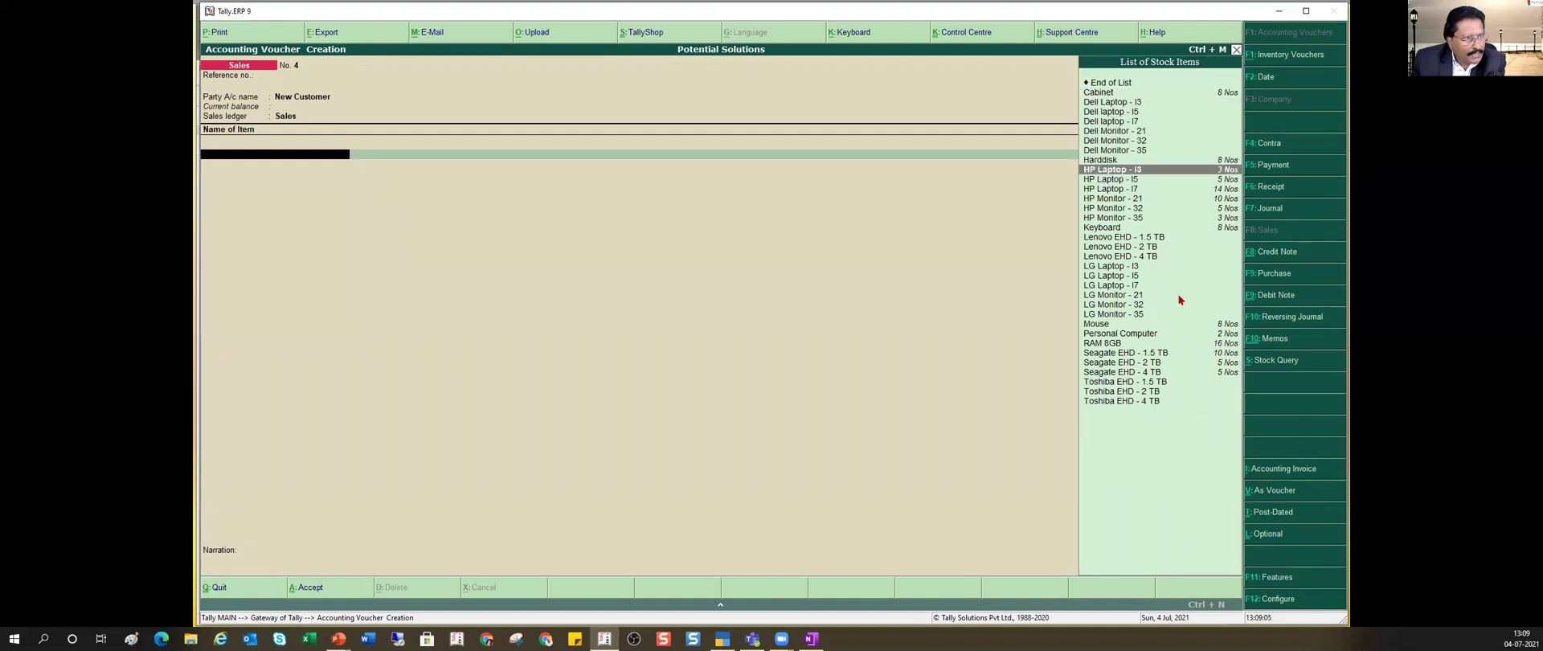
pyautogui.press('Return')
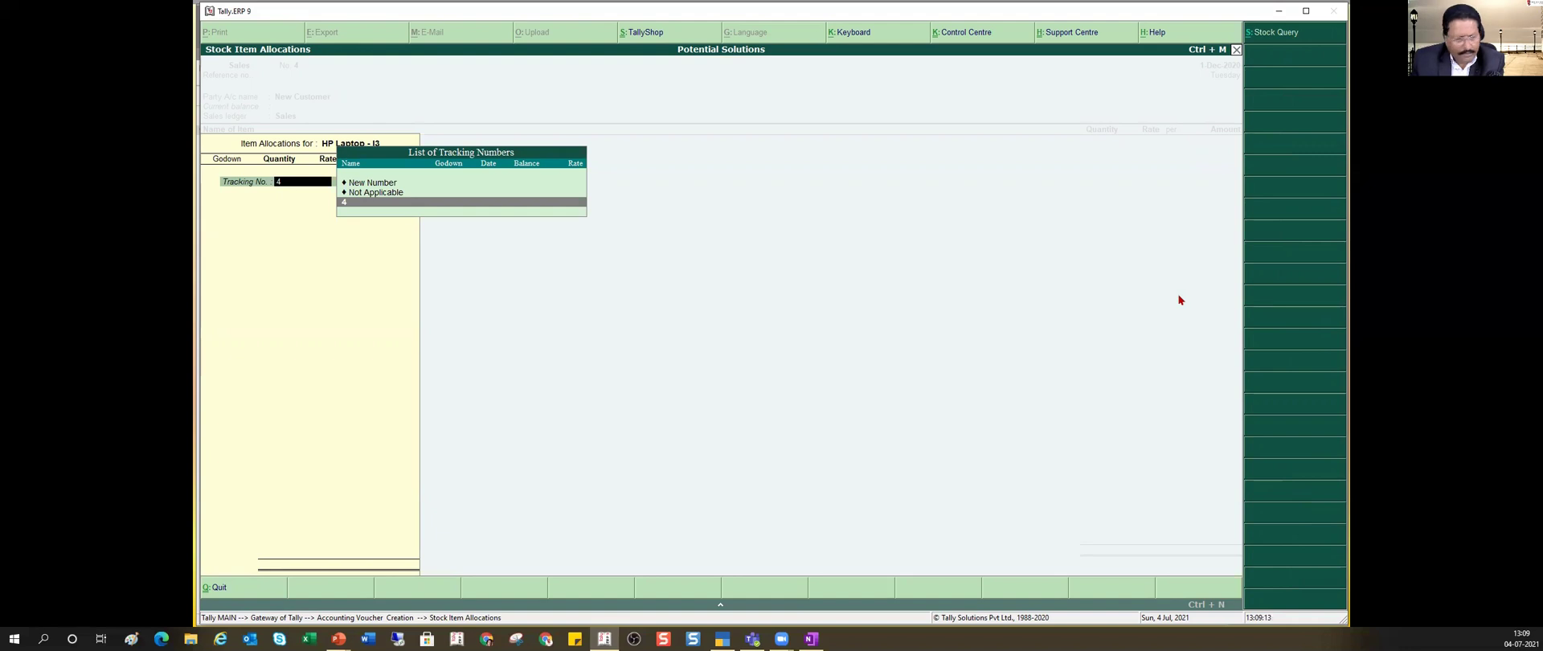
# Step: Leave the item allocation, set "Use tracking numbers" to No in the company's inventory features, and save the change
pyautogui.press('Escape')
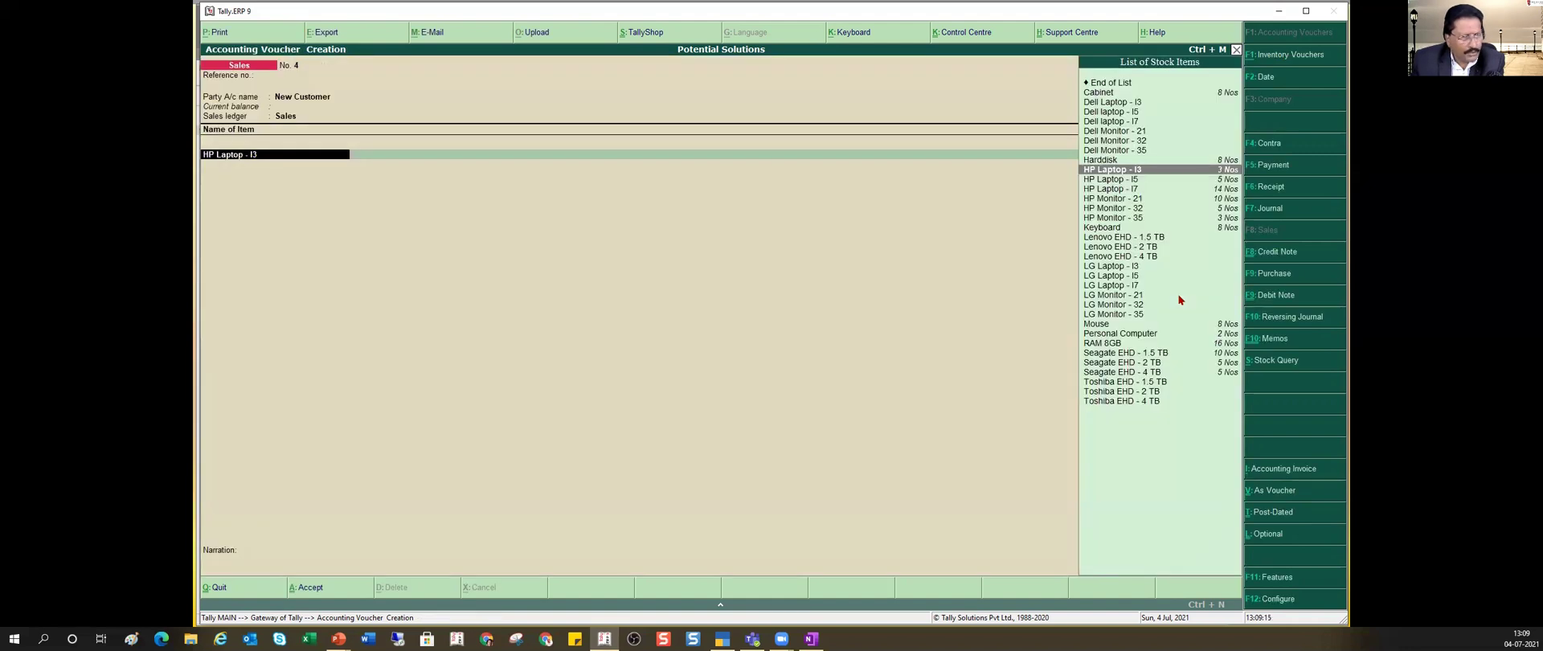
pyautogui.press('F12')
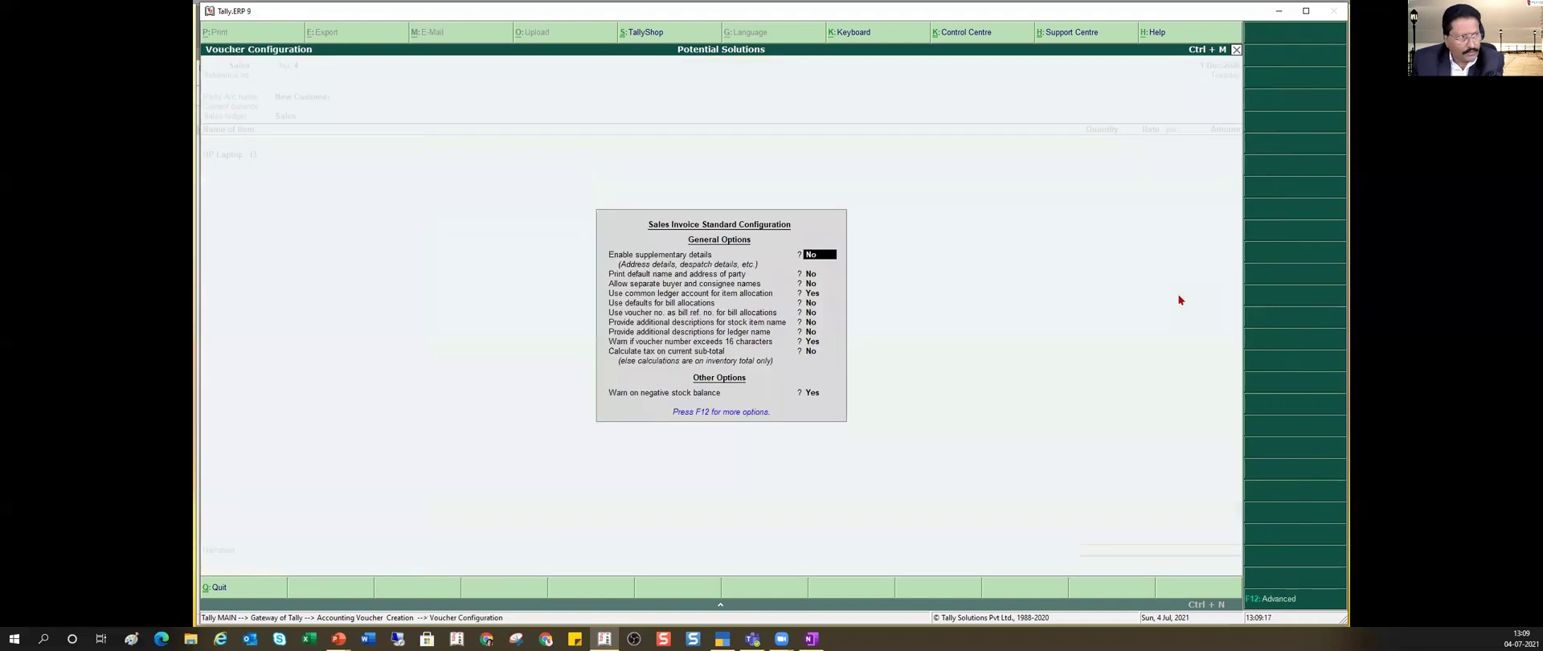
pyautogui.press('Escape')
pyautogui.press('F11')
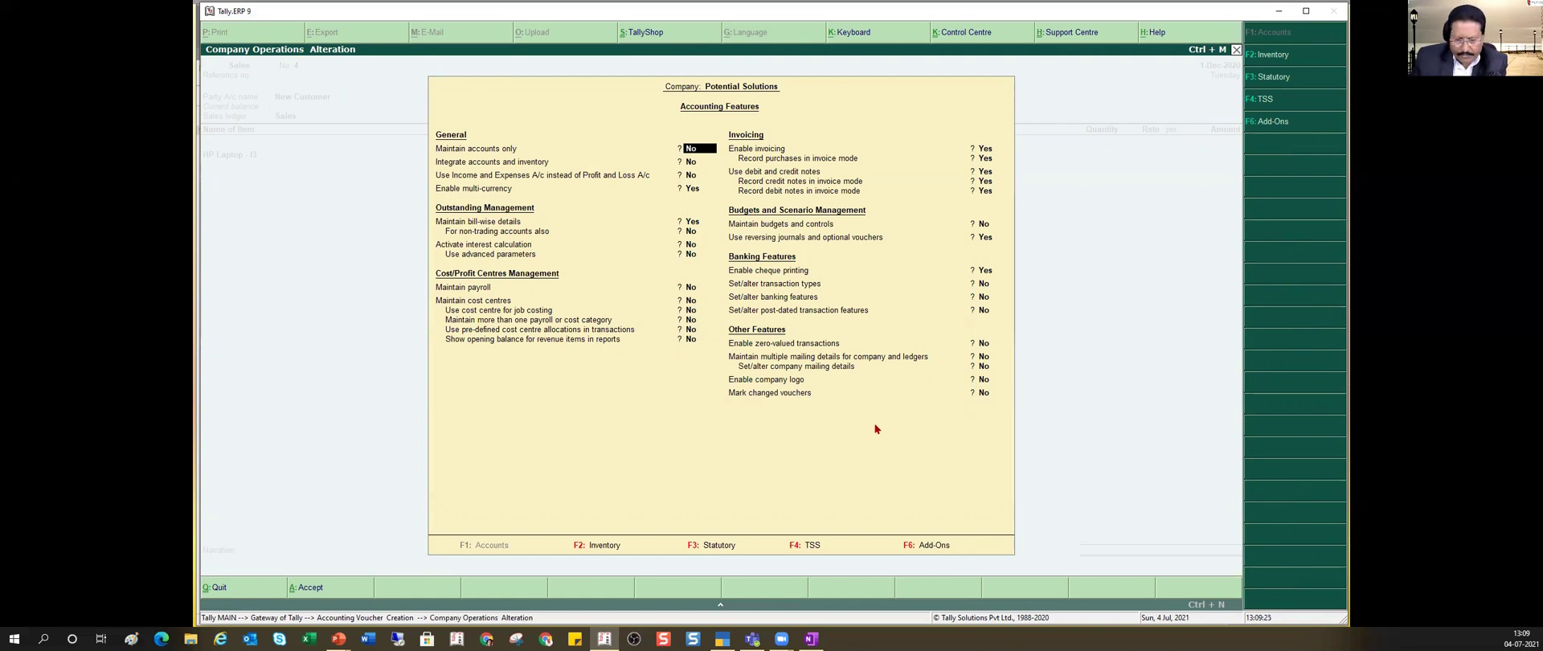
pyautogui.click(615, 547)
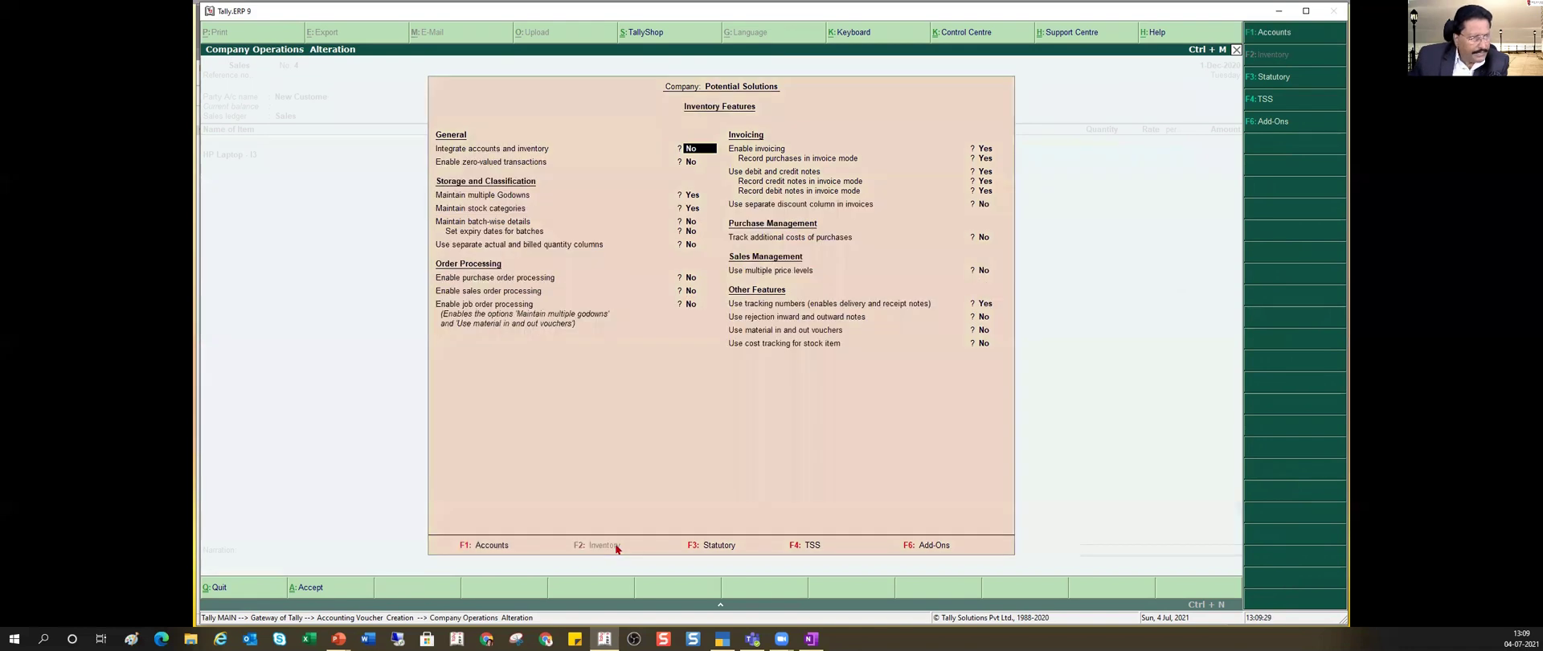
pyautogui.click(991, 308)
pyautogui.press('n')
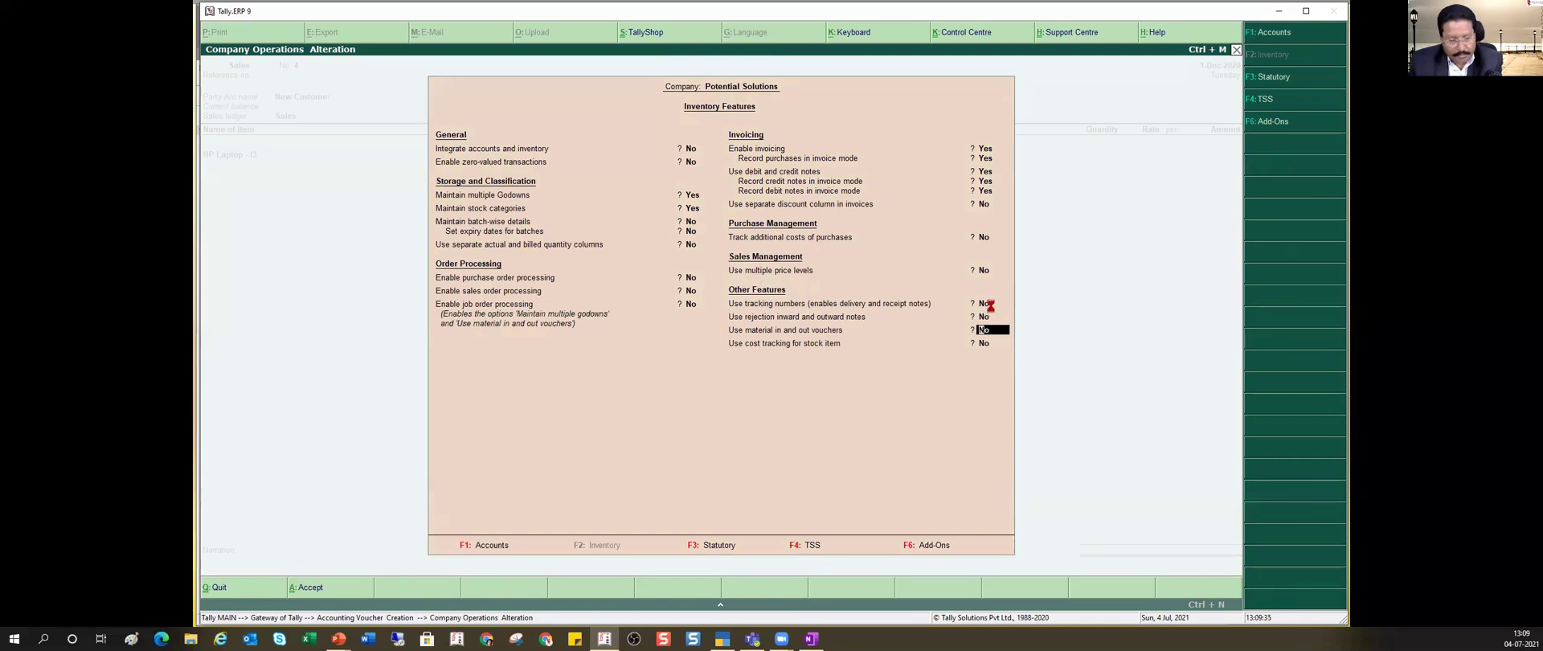
pyautogui.hotkey('ctrl', 'a')
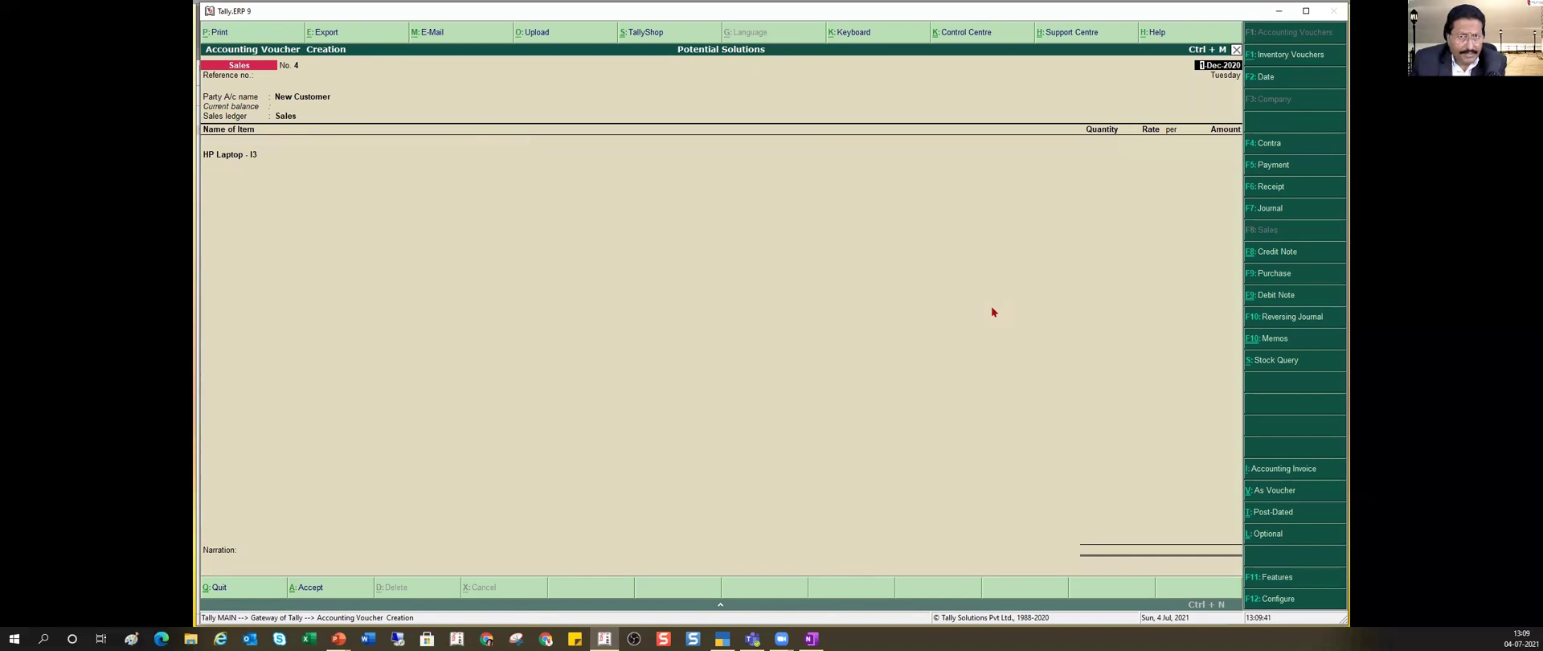
# Step: Allocate 1 Nos of HP Laptop - I3 from the Factory godown at a rate of 40,000.00
pyautogui.press('Return')
pyautogui.press('Return')
pyautogui.press('Return')
pyautogui.press('Return')
pyautogui.press('Return')
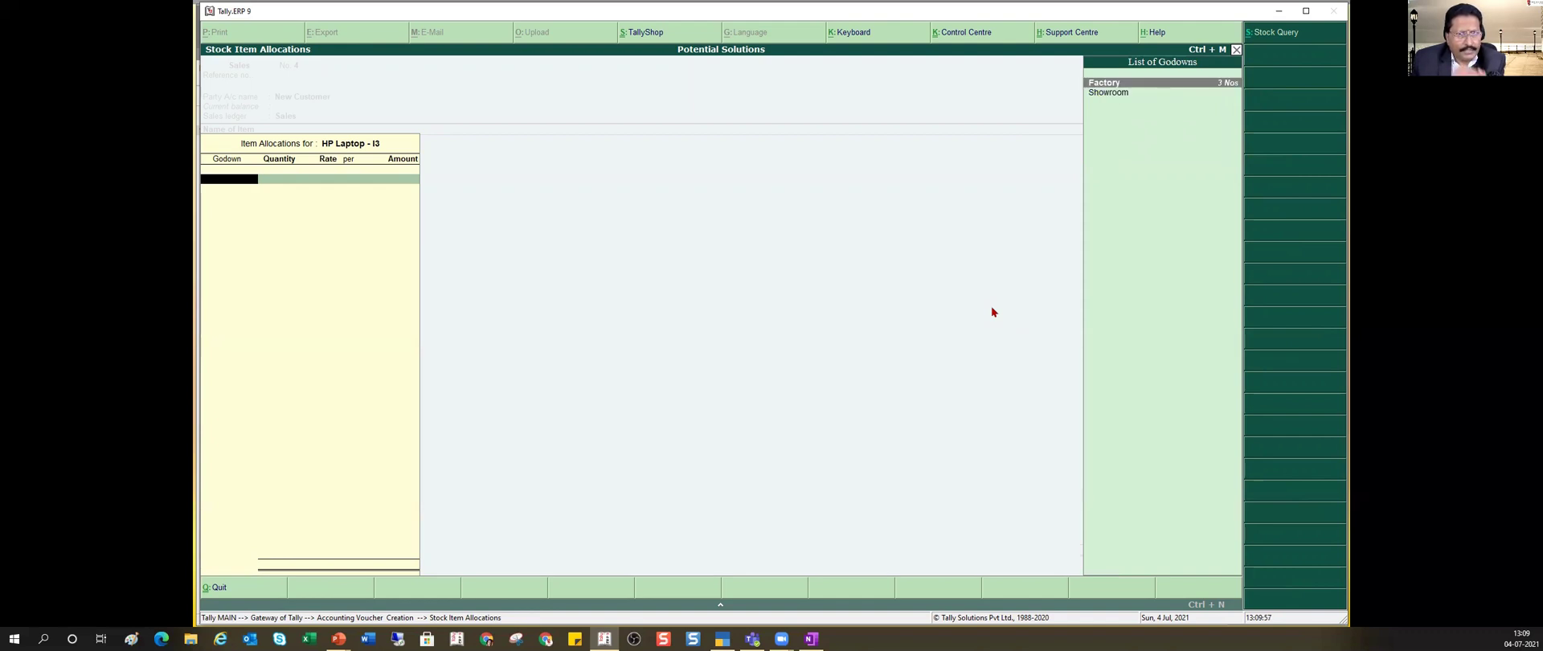
pyautogui.press('Return')
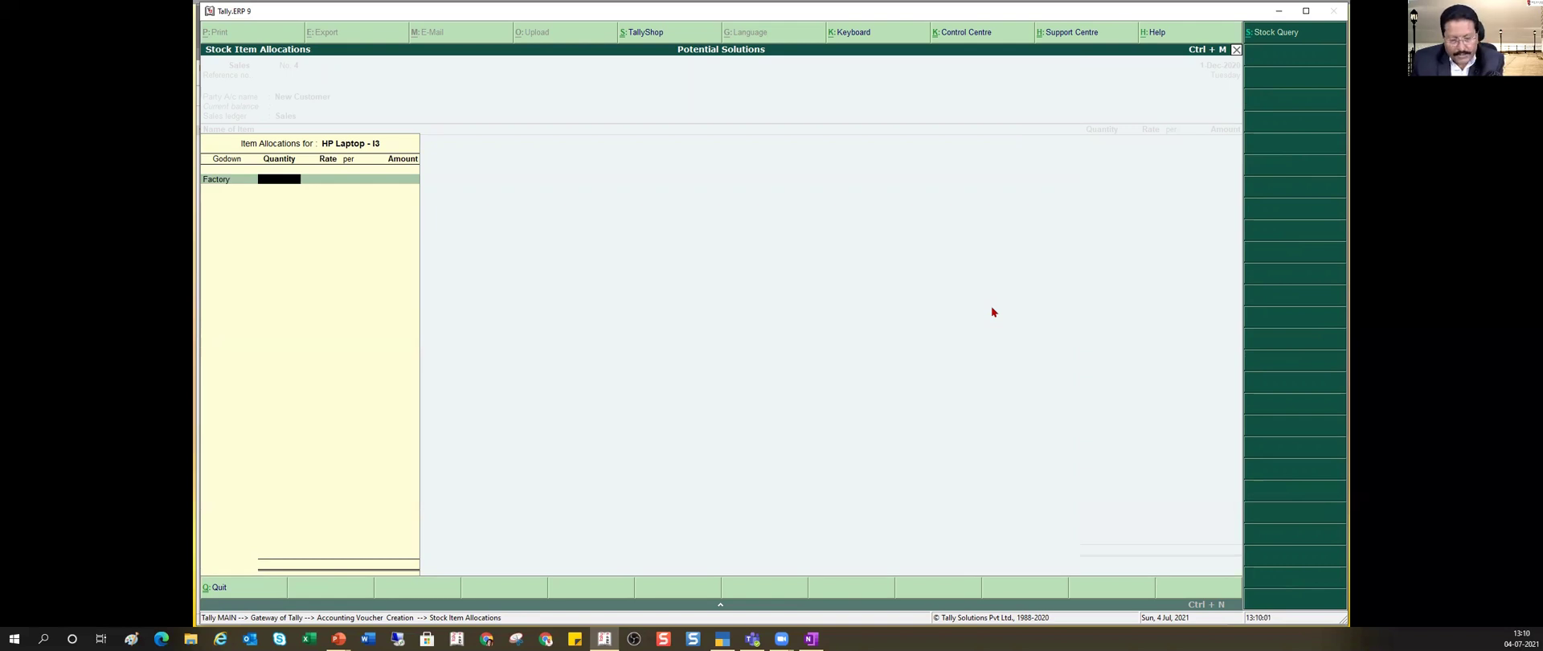
pyautogui.write('1')
pyautogui.press('Return')
pyautogui.press('Return')
pyautogui.press('Return')
pyautogui.press('Return')
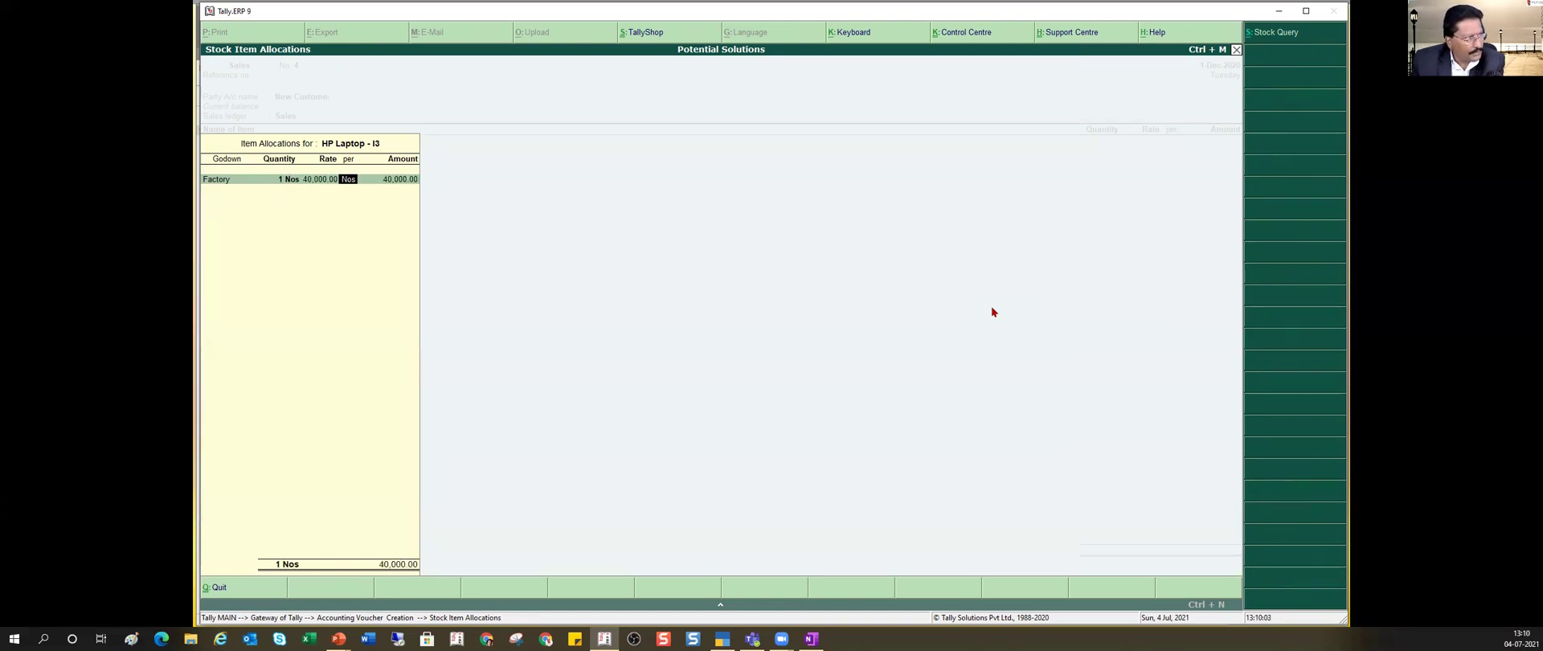
pyautogui.press('Return')
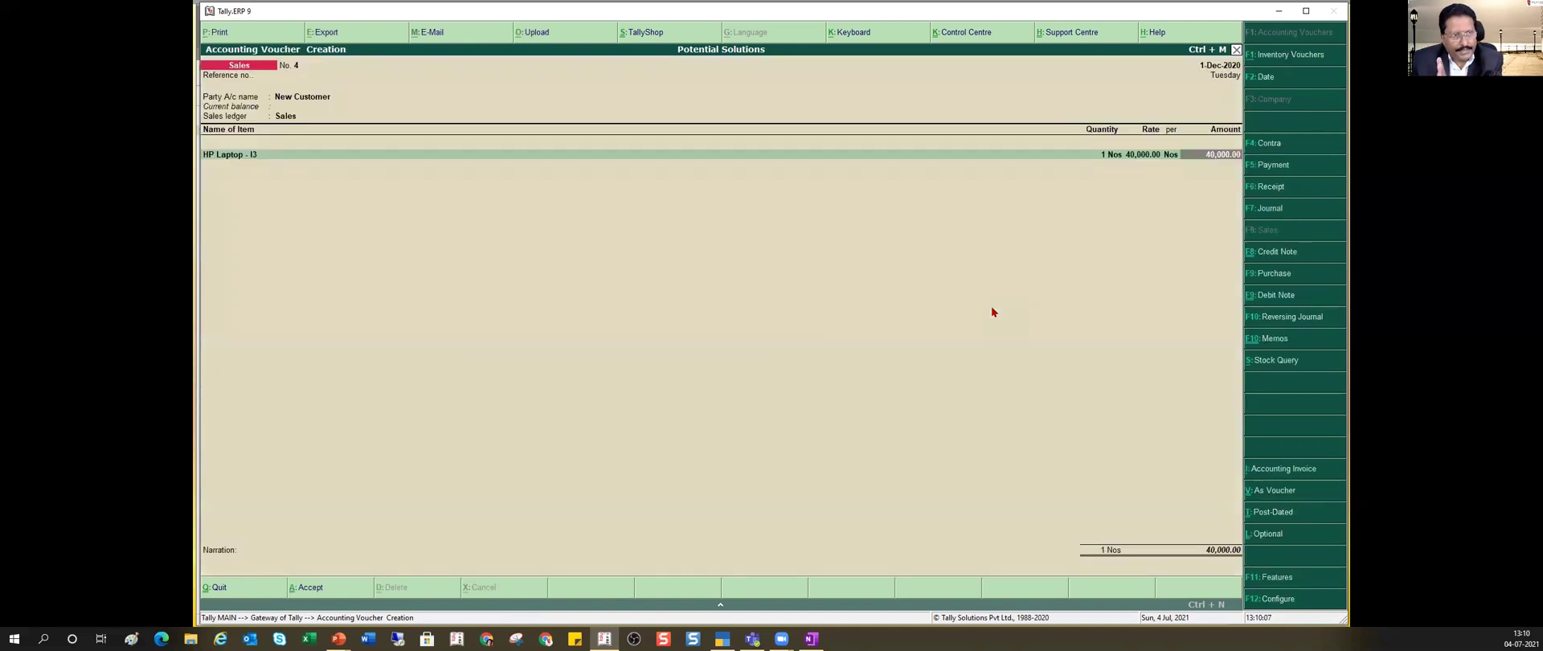
# Step: End the voucher's item list and open the bill-wise details for New Customer
pyautogui.press('Return')
pyautogui.press('Return')
pyautogui.press('Return')
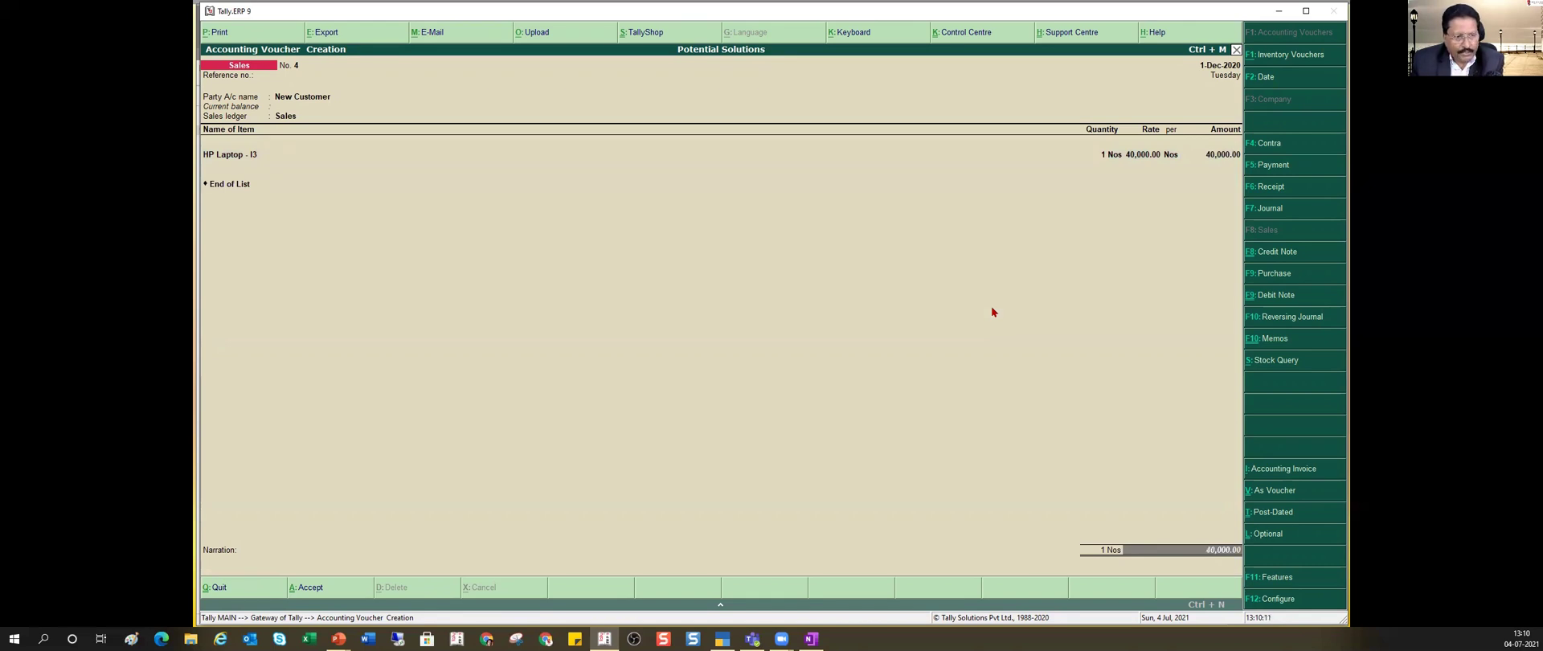
pyautogui.press('Return')
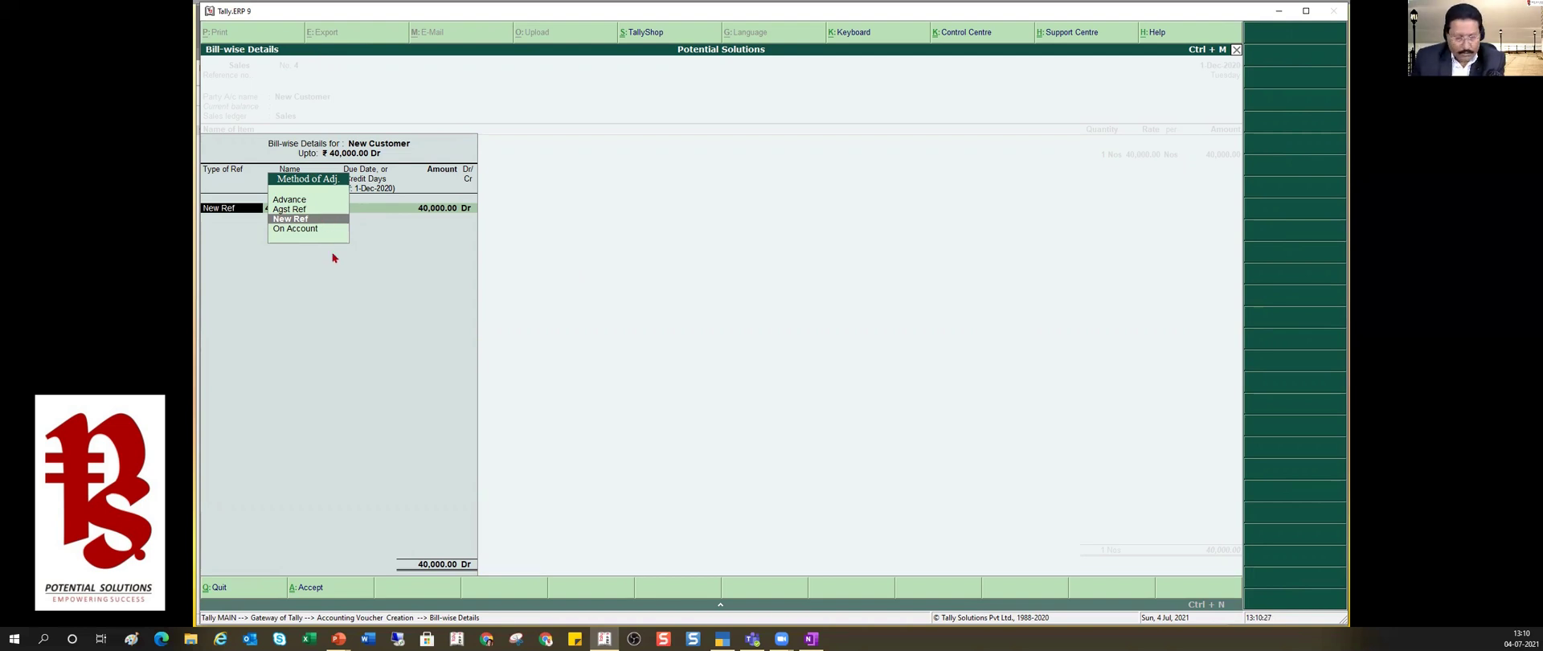
# Step: Record the bill-wise details for New Customer as New Ref 4 with 30 credit days for 40,000.00 Dr
pyautogui.press('Return')
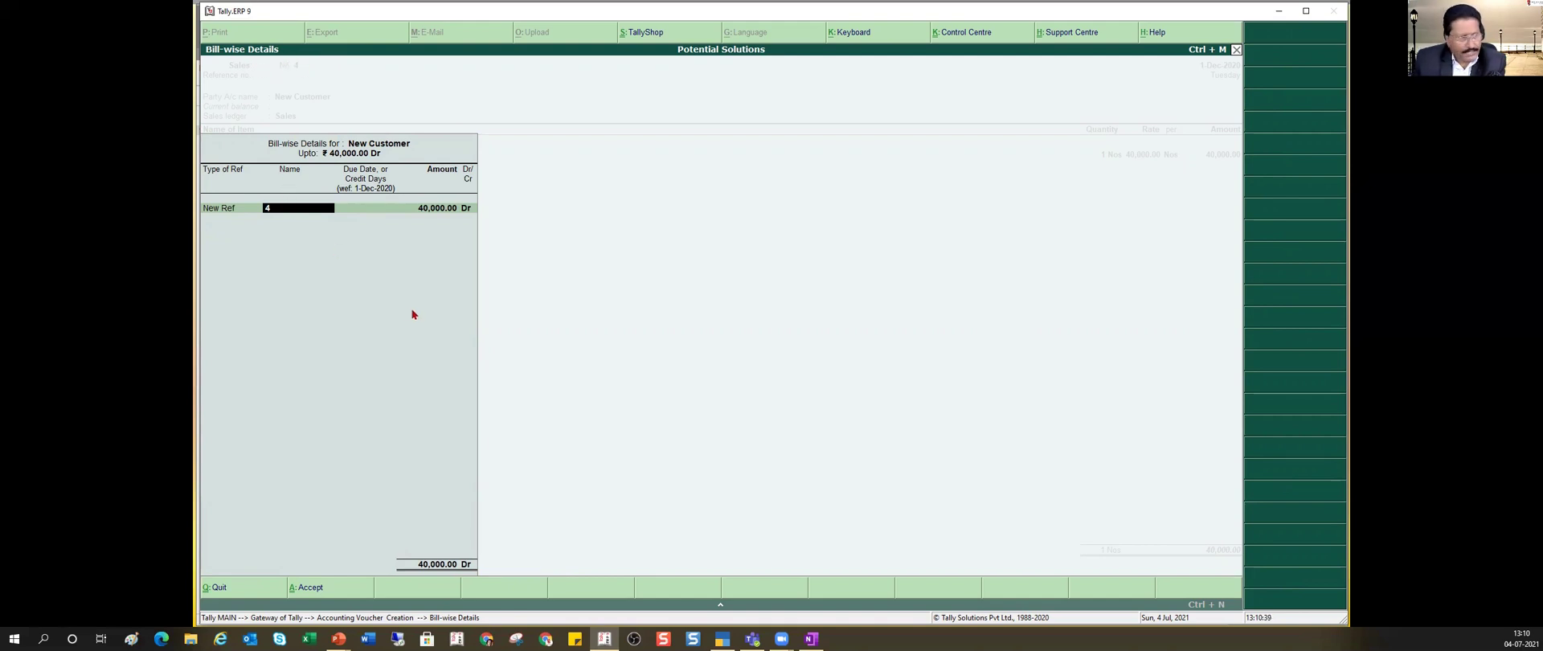
pyautogui.press('Return')
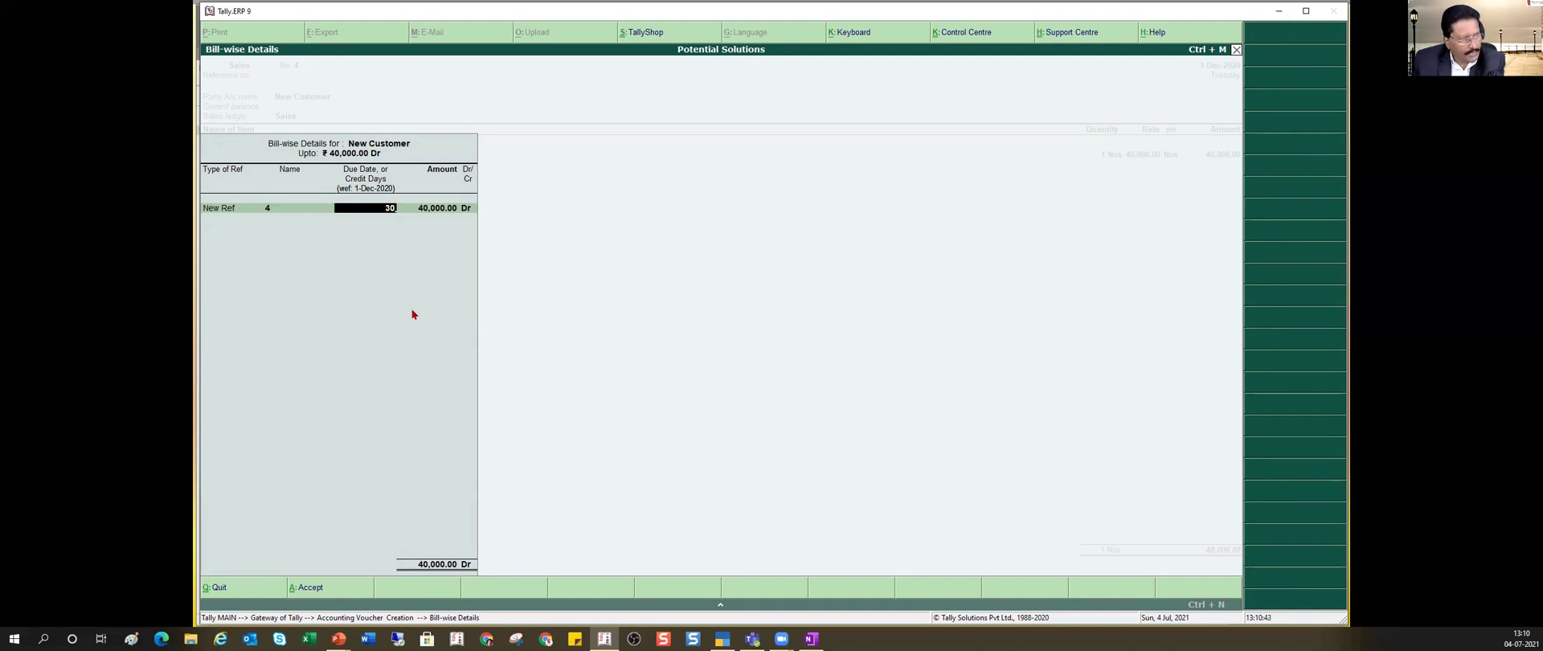
pyautogui.press('Return')
pyautogui.press('Return')
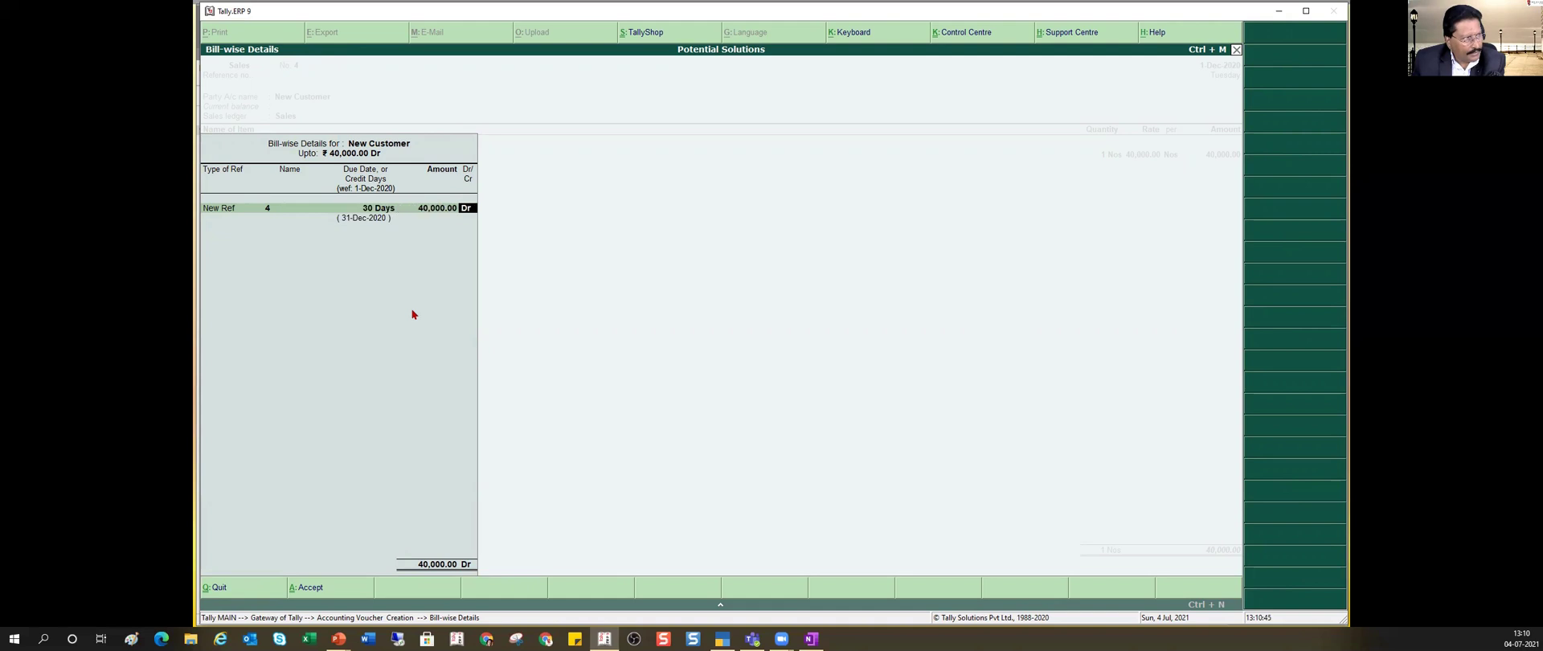
pyautogui.press('Return')
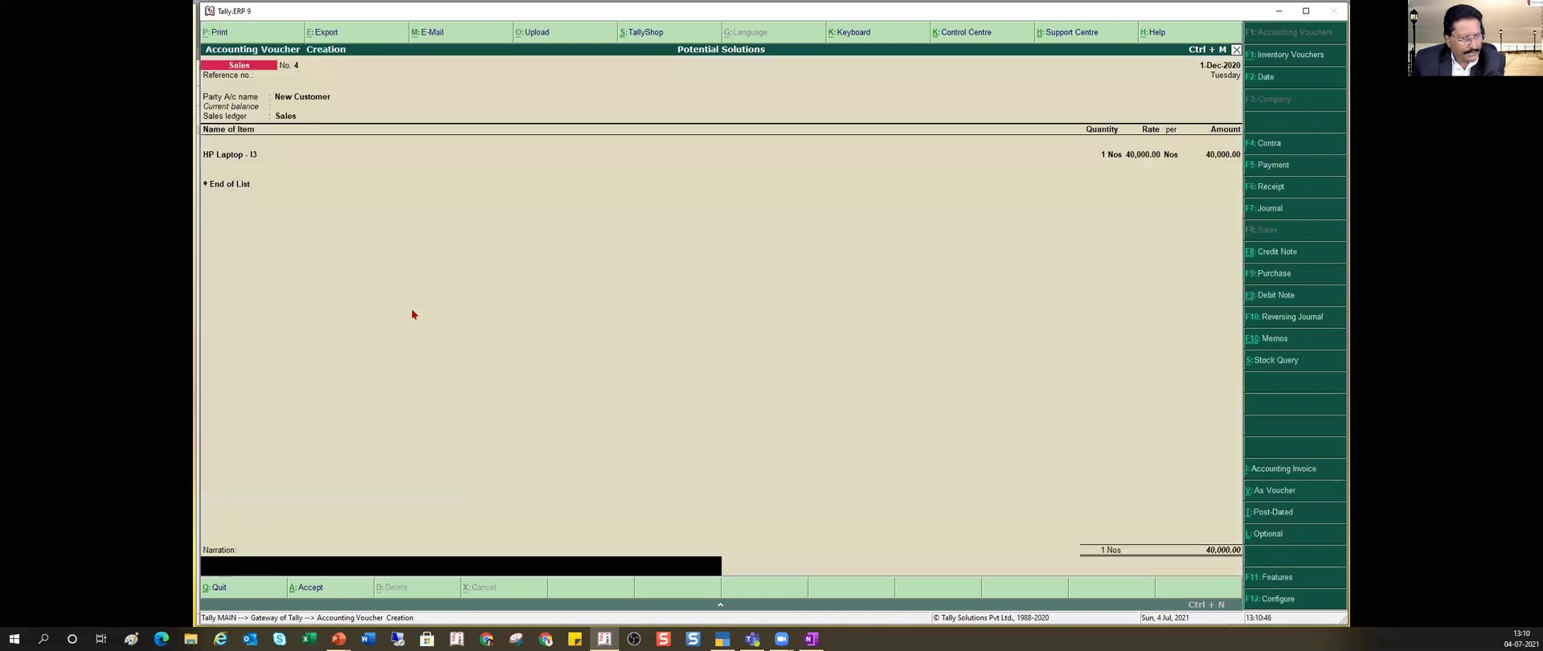
# Step: Save the sales voucher without a narration and leave voucher creation
pyautogui.press('Return')
pyautogui.press('Return')
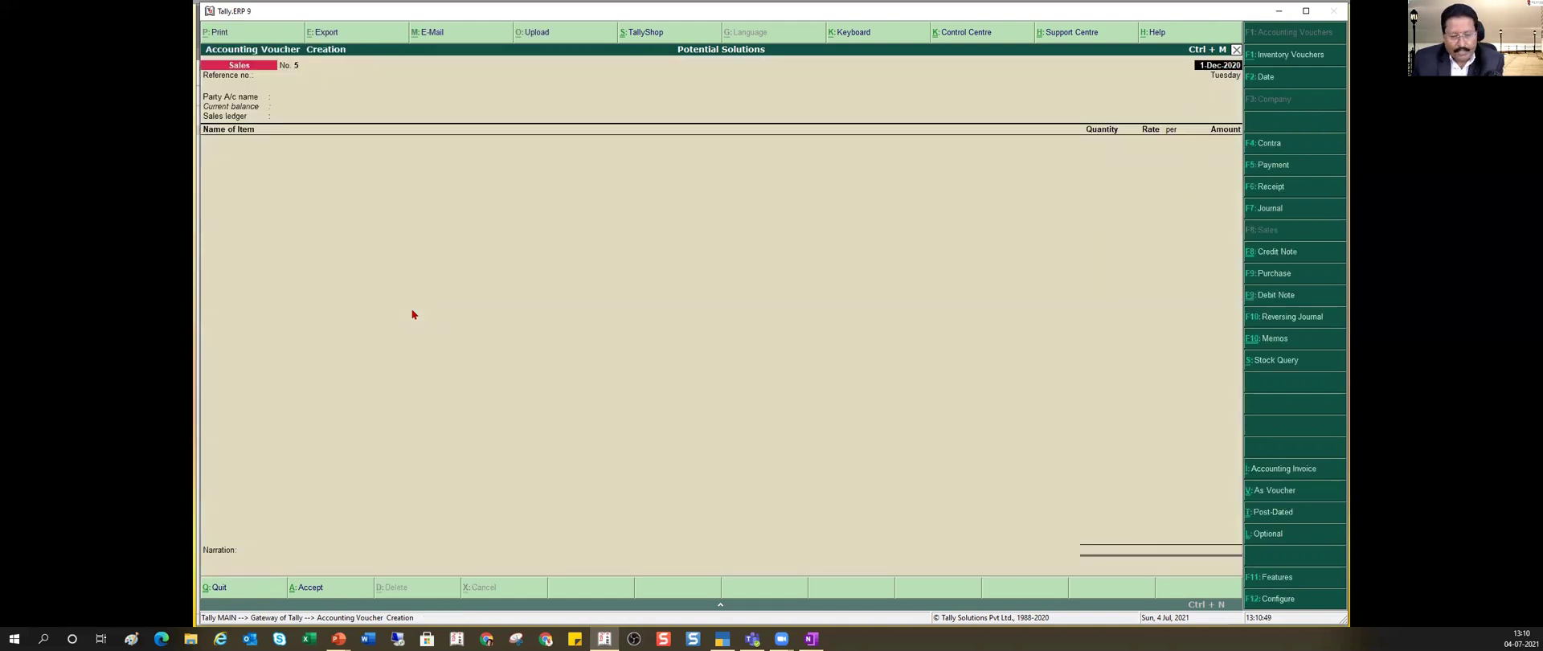
pyautogui.press('Escape')
pyautogui.press('Return')
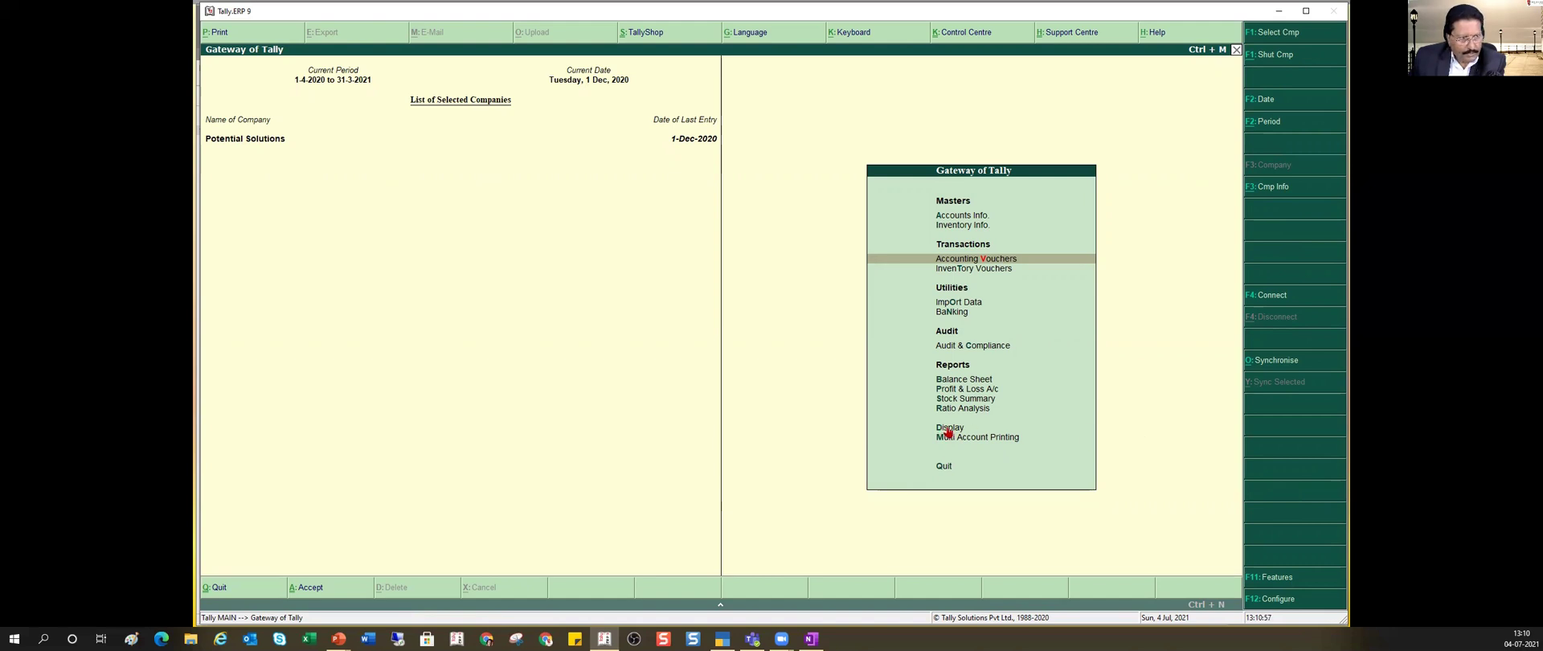
# Step: View the ledger outstandings statement for New Customer, then close the report and leave the statements of accounts
pyautogui.press('d')
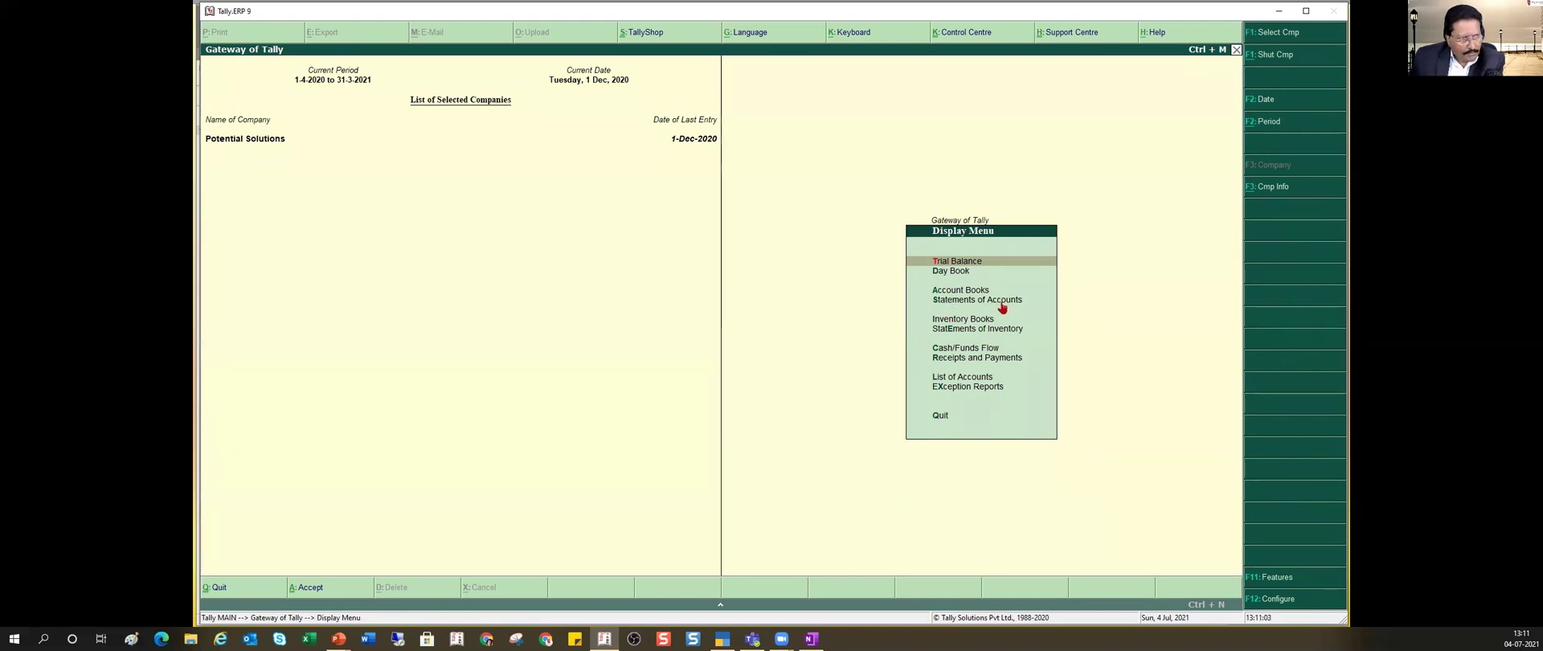
pyautogui.click(936, 303)
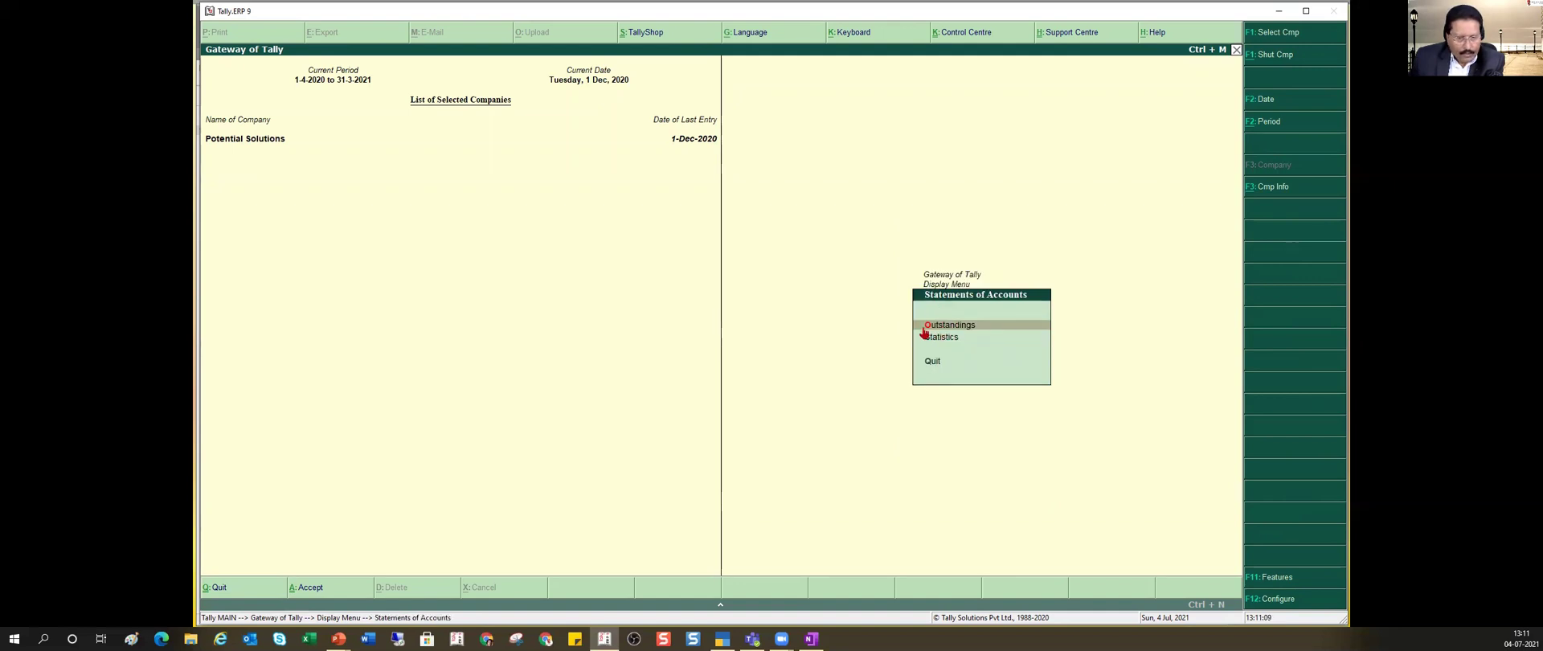
pyautogui.click(924, 327)
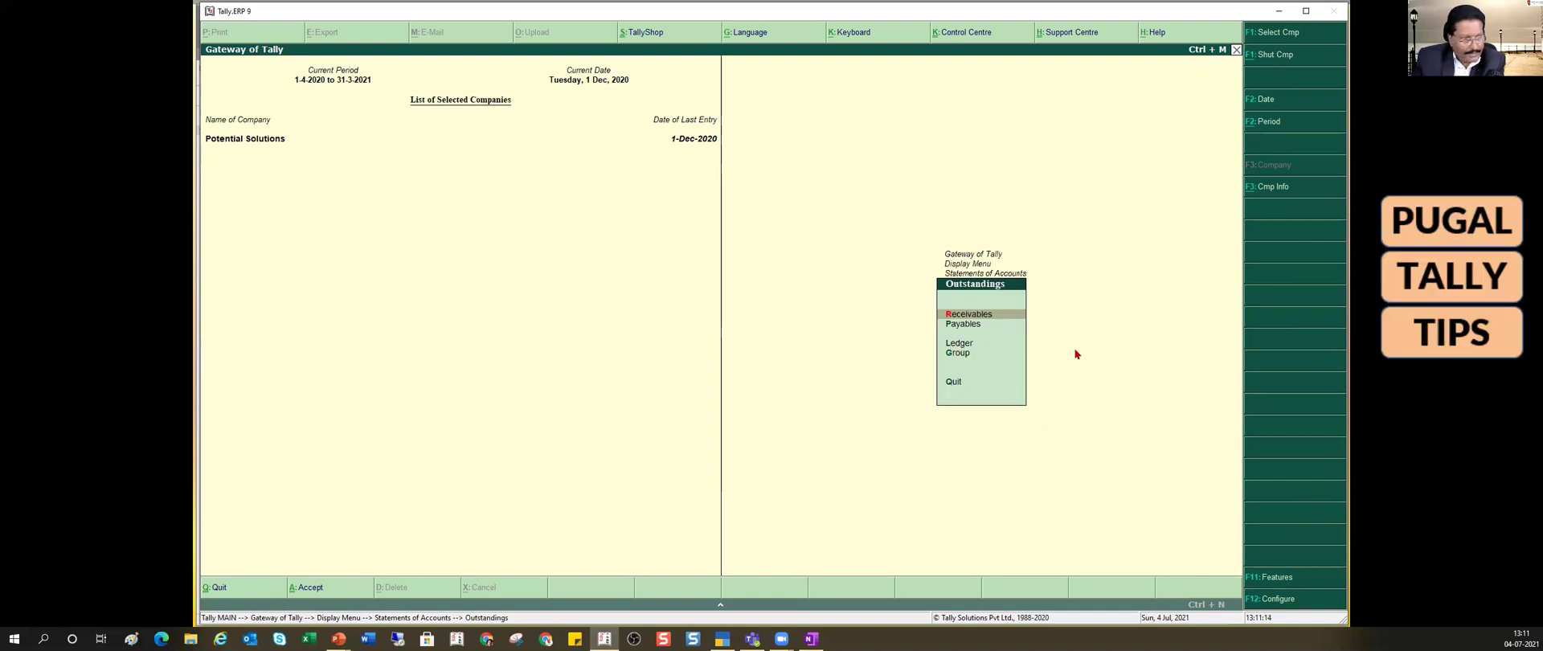
pyautogui.press('l')
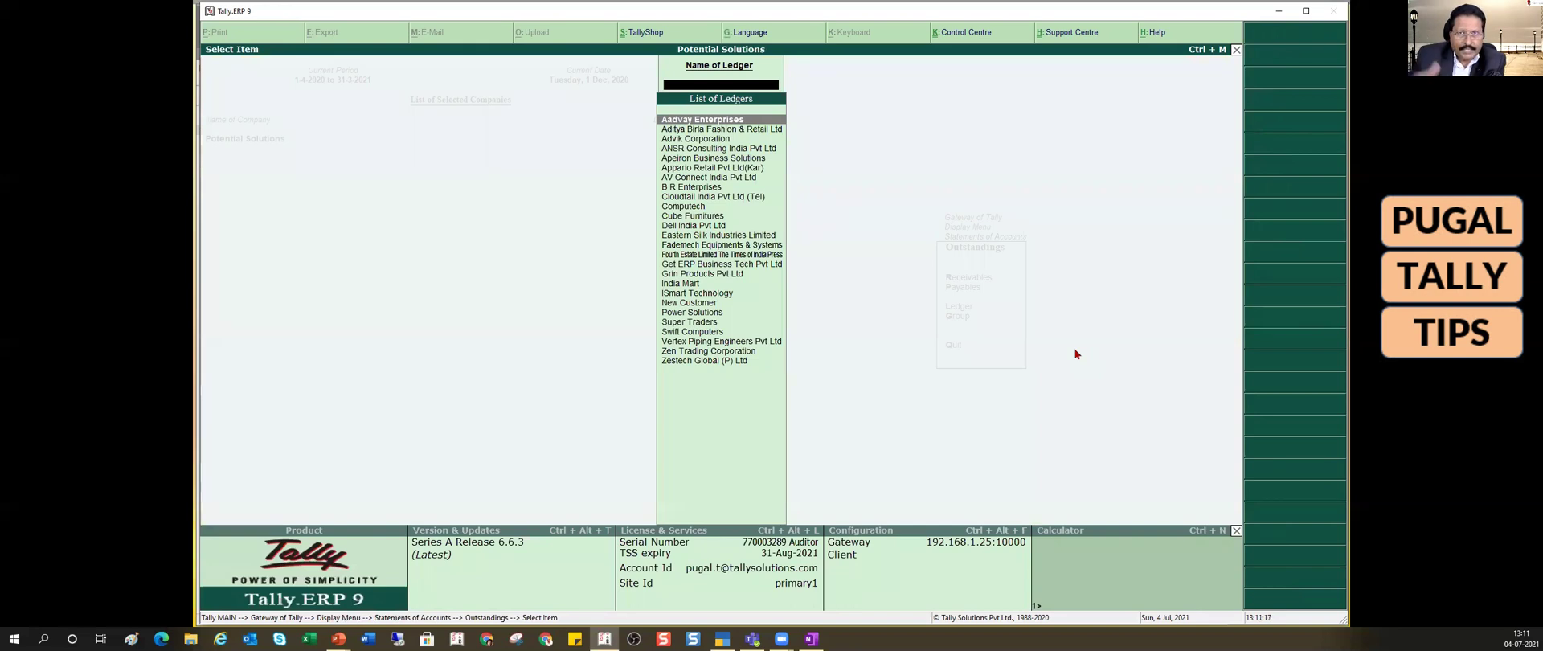
pyautogui.write('New')
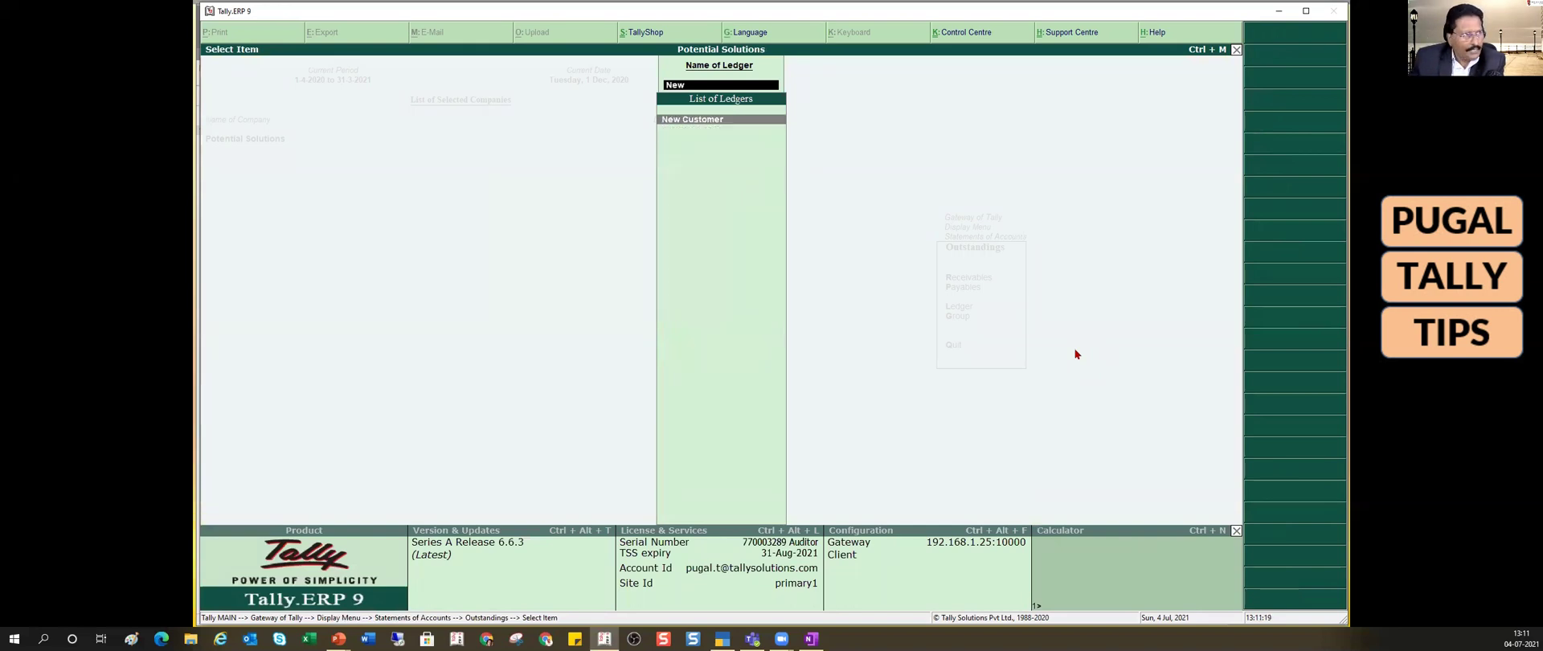
pyautogui.press('Return')
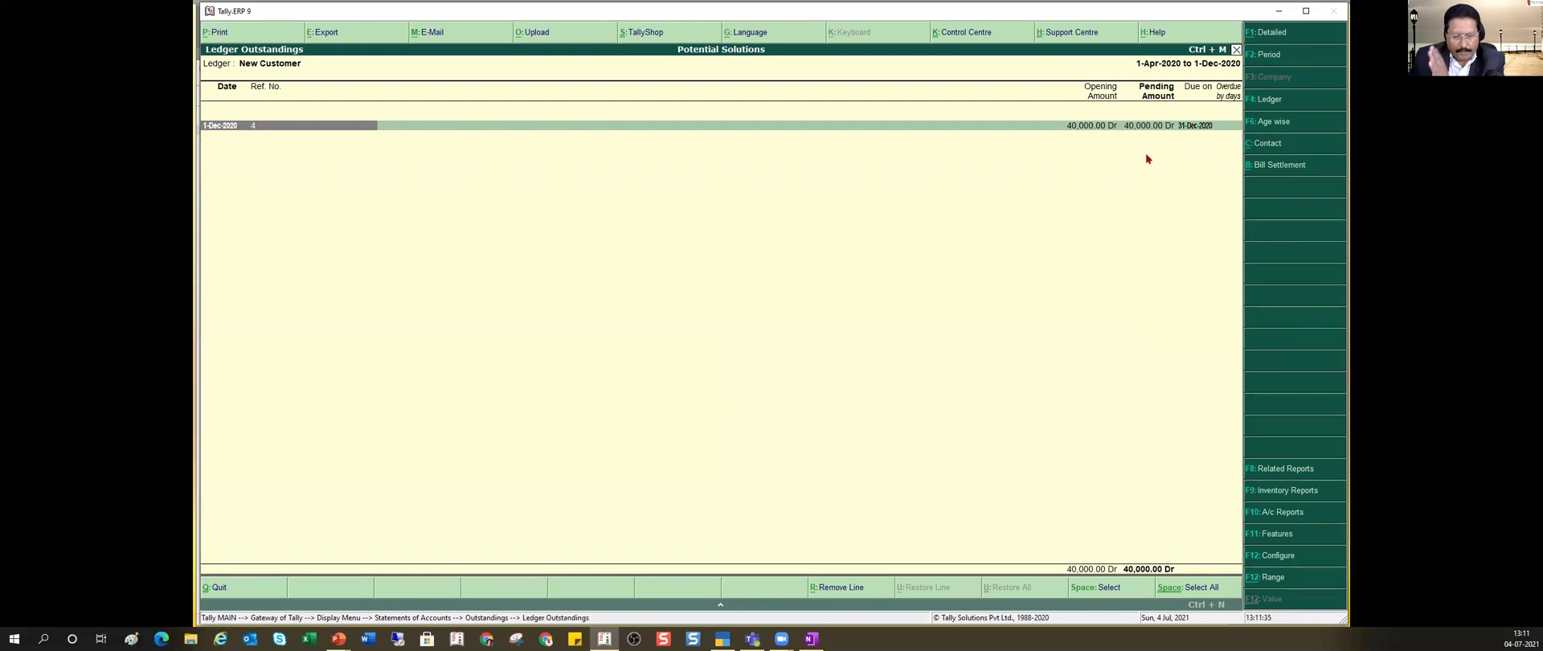
pyautogui.press('Escape')
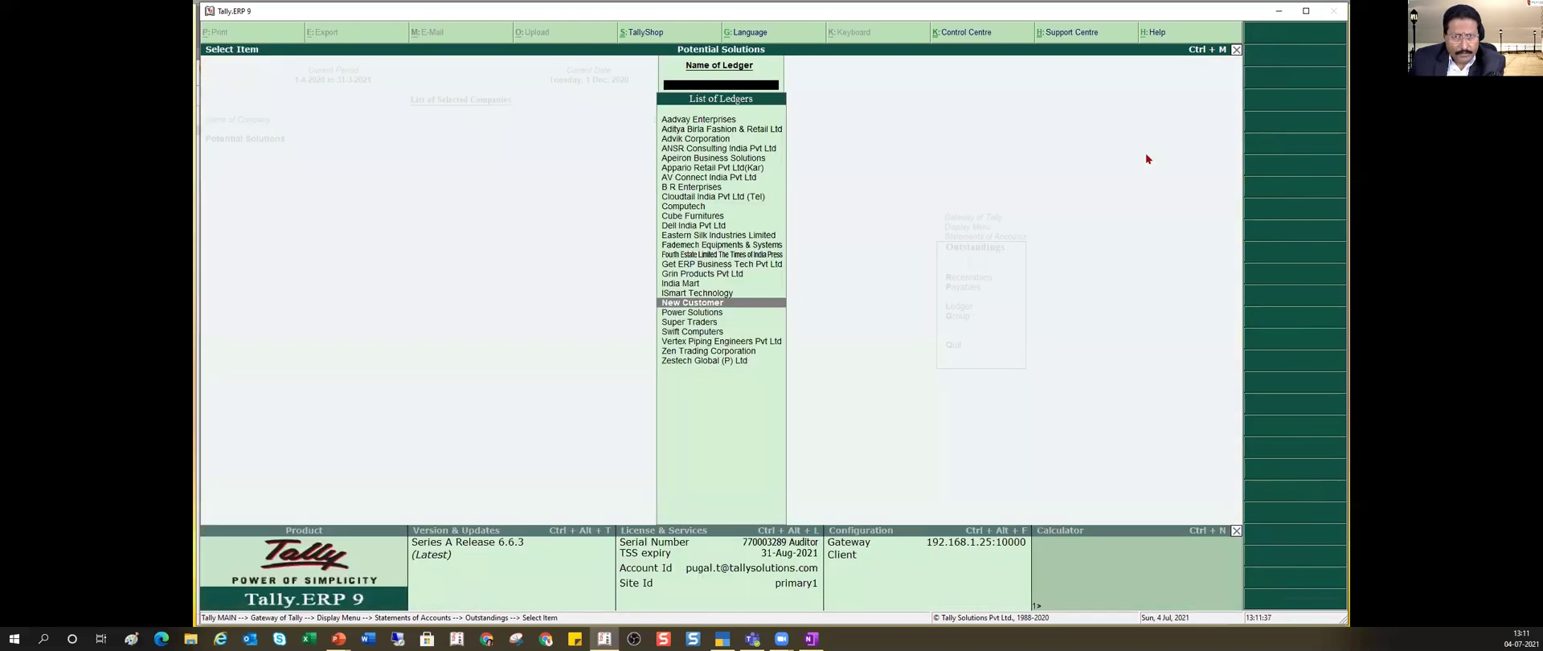
pyautogui.press('Escape')
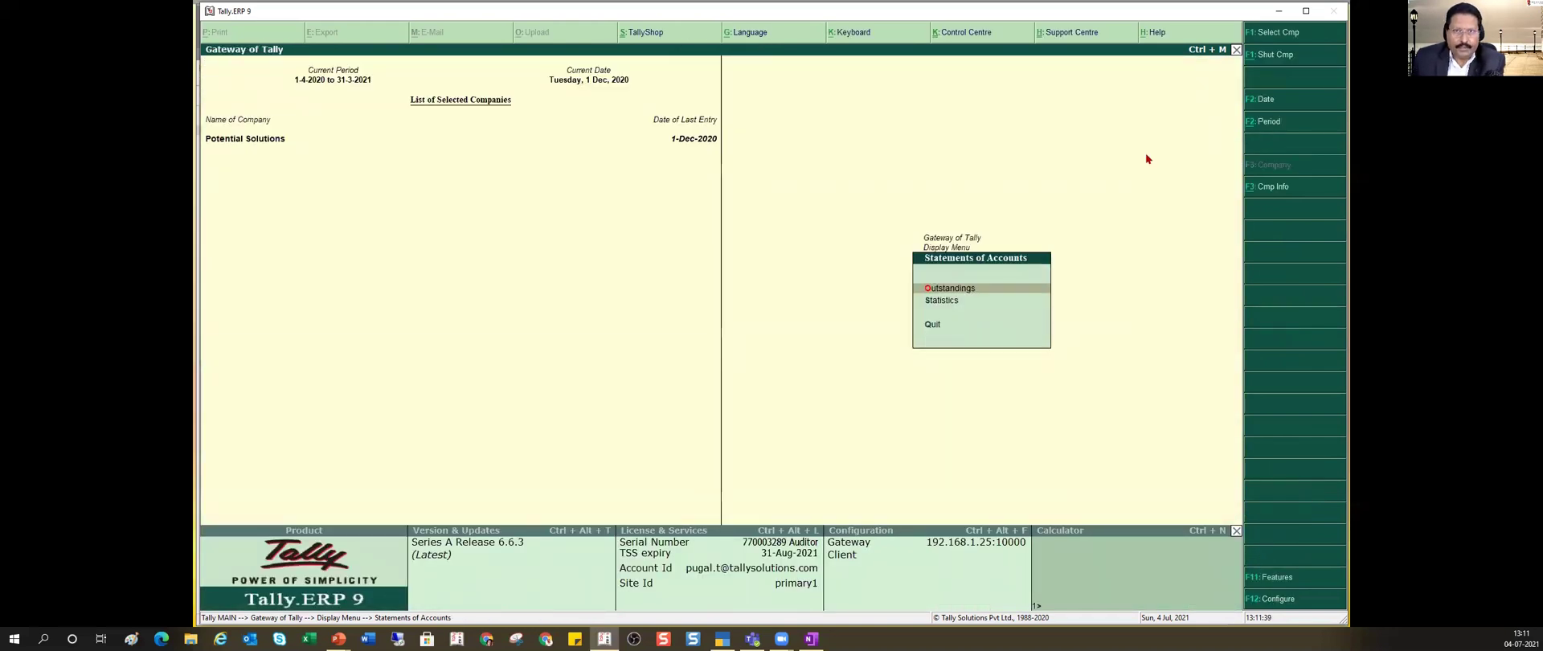
pyautogui.press('Escape')
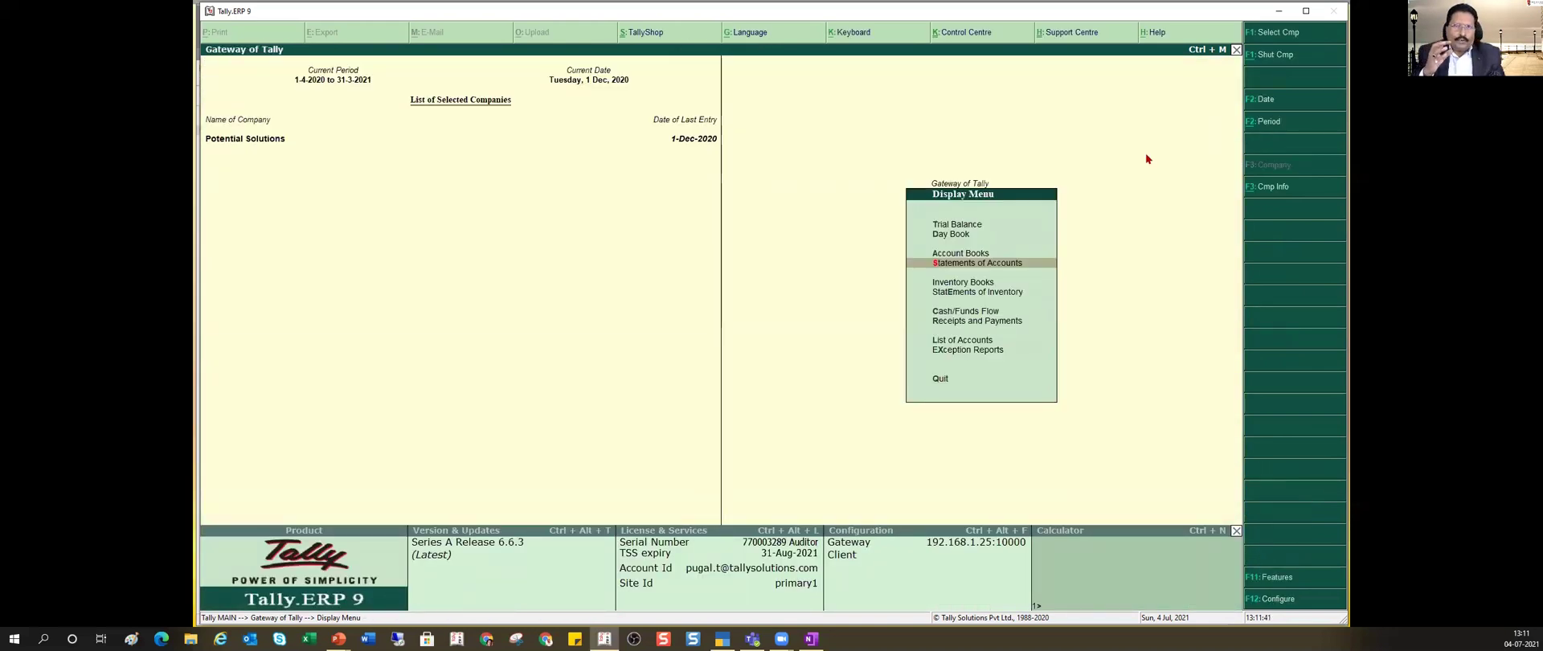